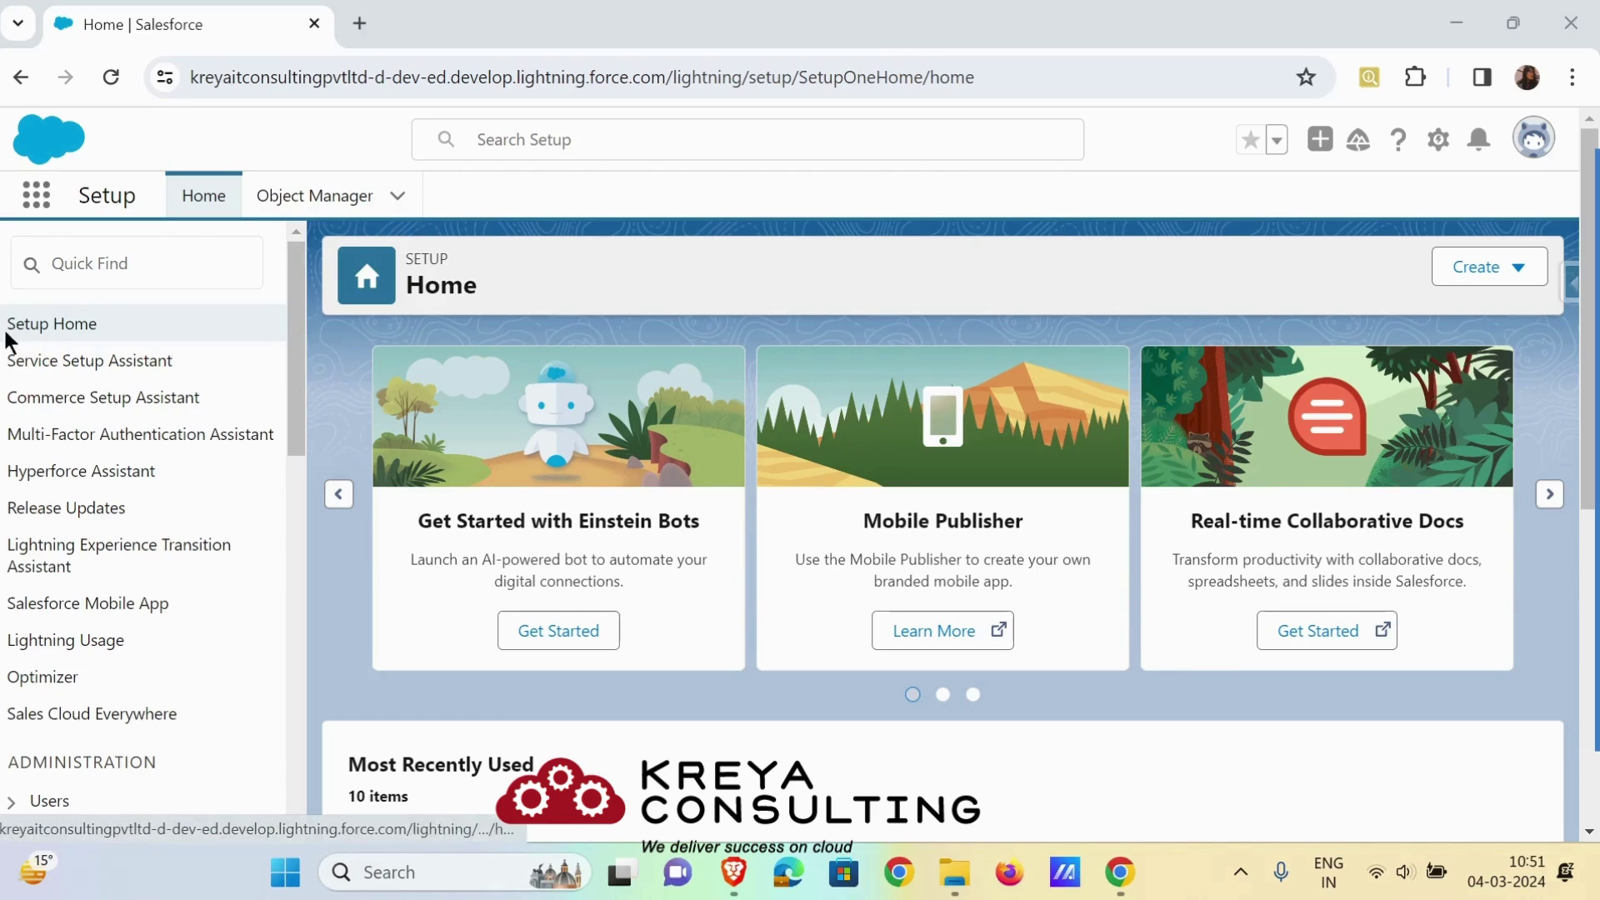
Find Digital Experiences Settings via Quick Find 'digit', enable Digital Experiences, save and confirm.
{"action": "left_click", "coordinate": [177, 259]}
{"action": "type", "text": "d"}
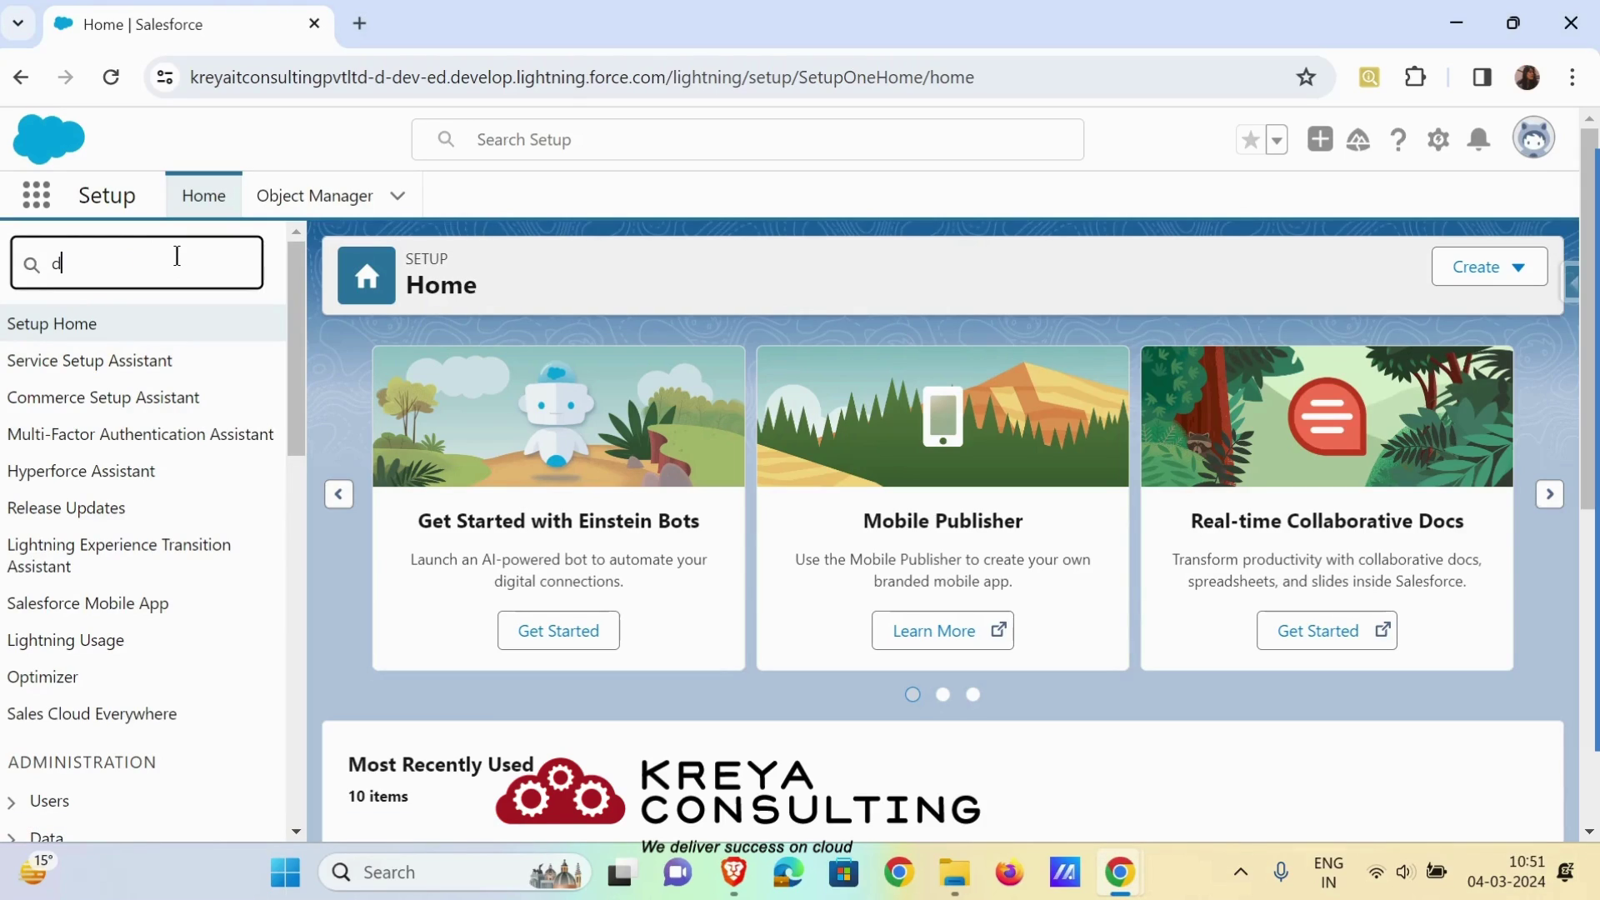
{"action": "type", "text": "igit"}
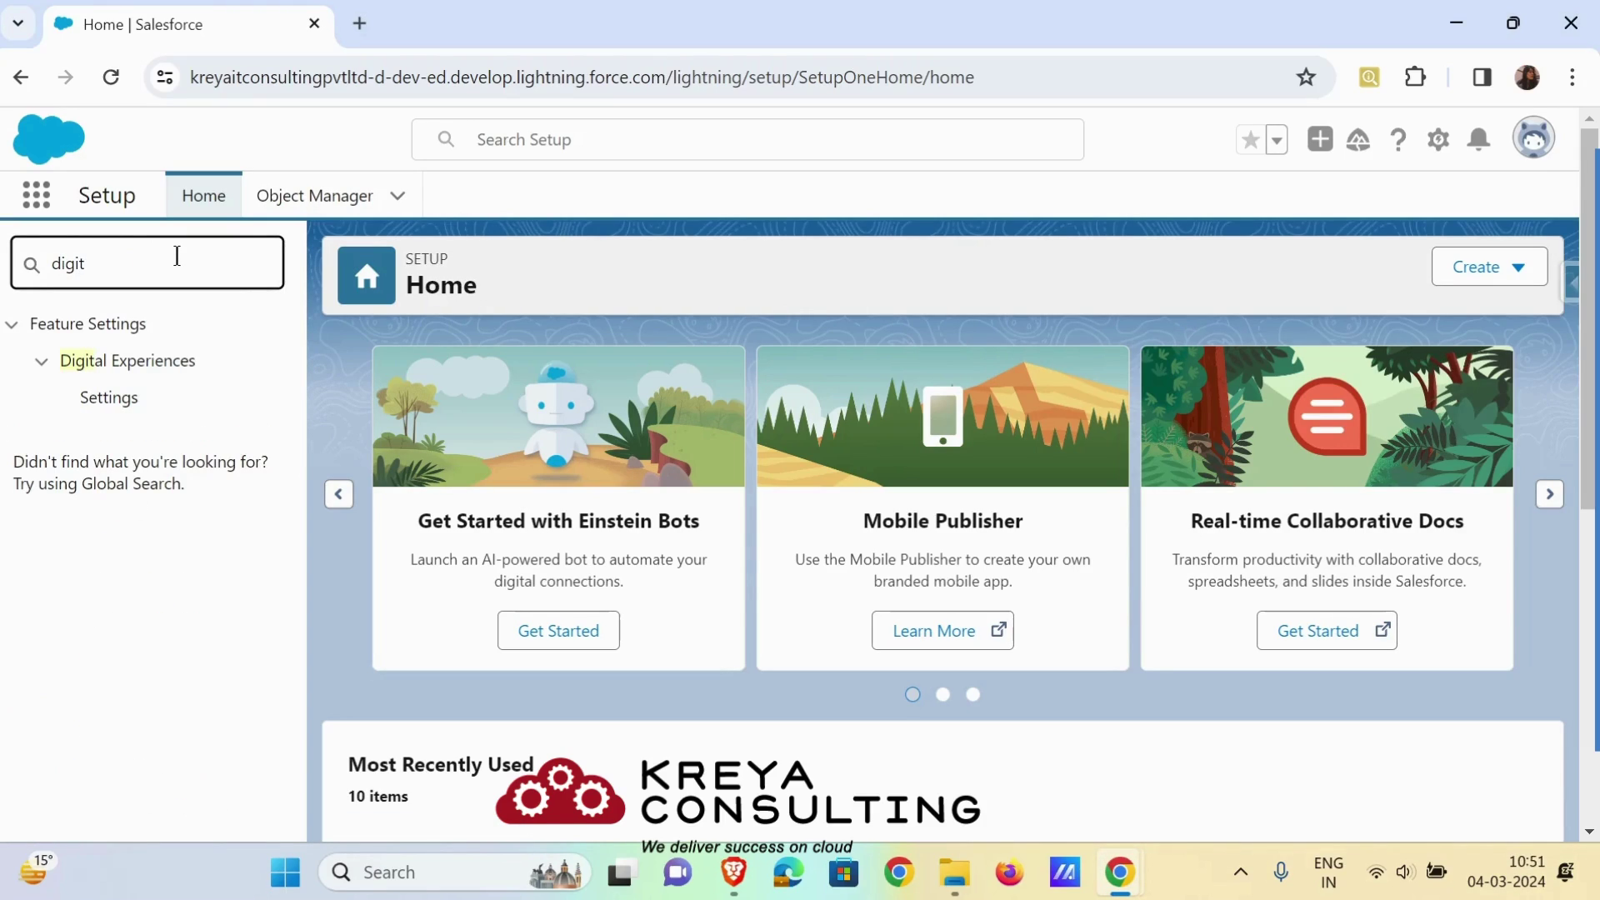
{"action": "left_click", "coordinate": [134, 400]}
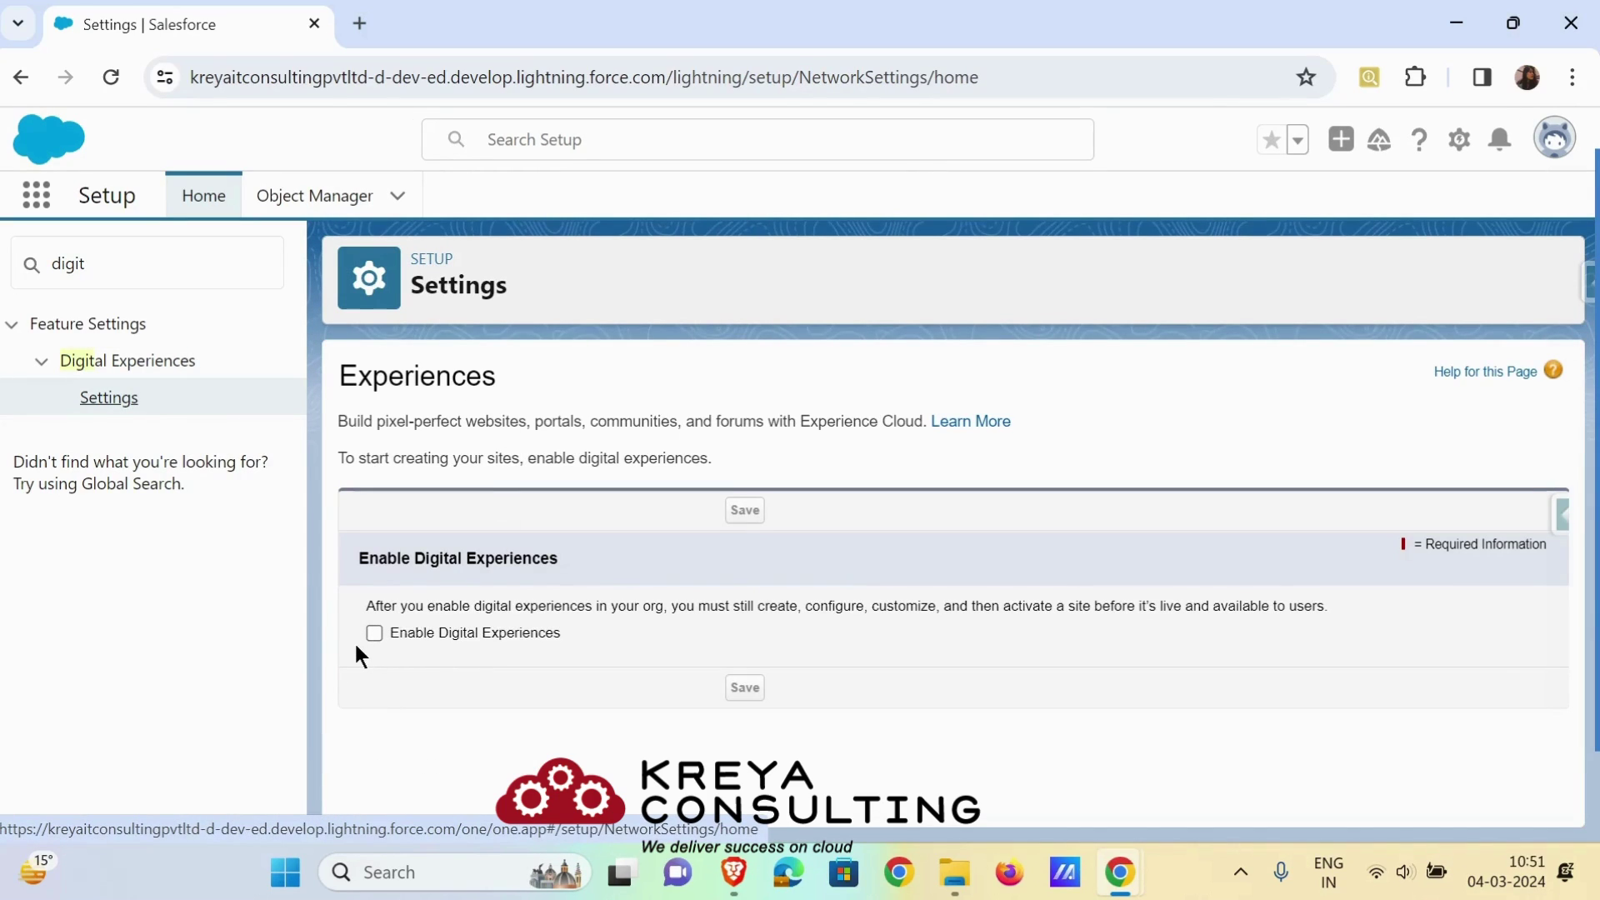
{"action": "left_click", "coordinate": [374, 633]}
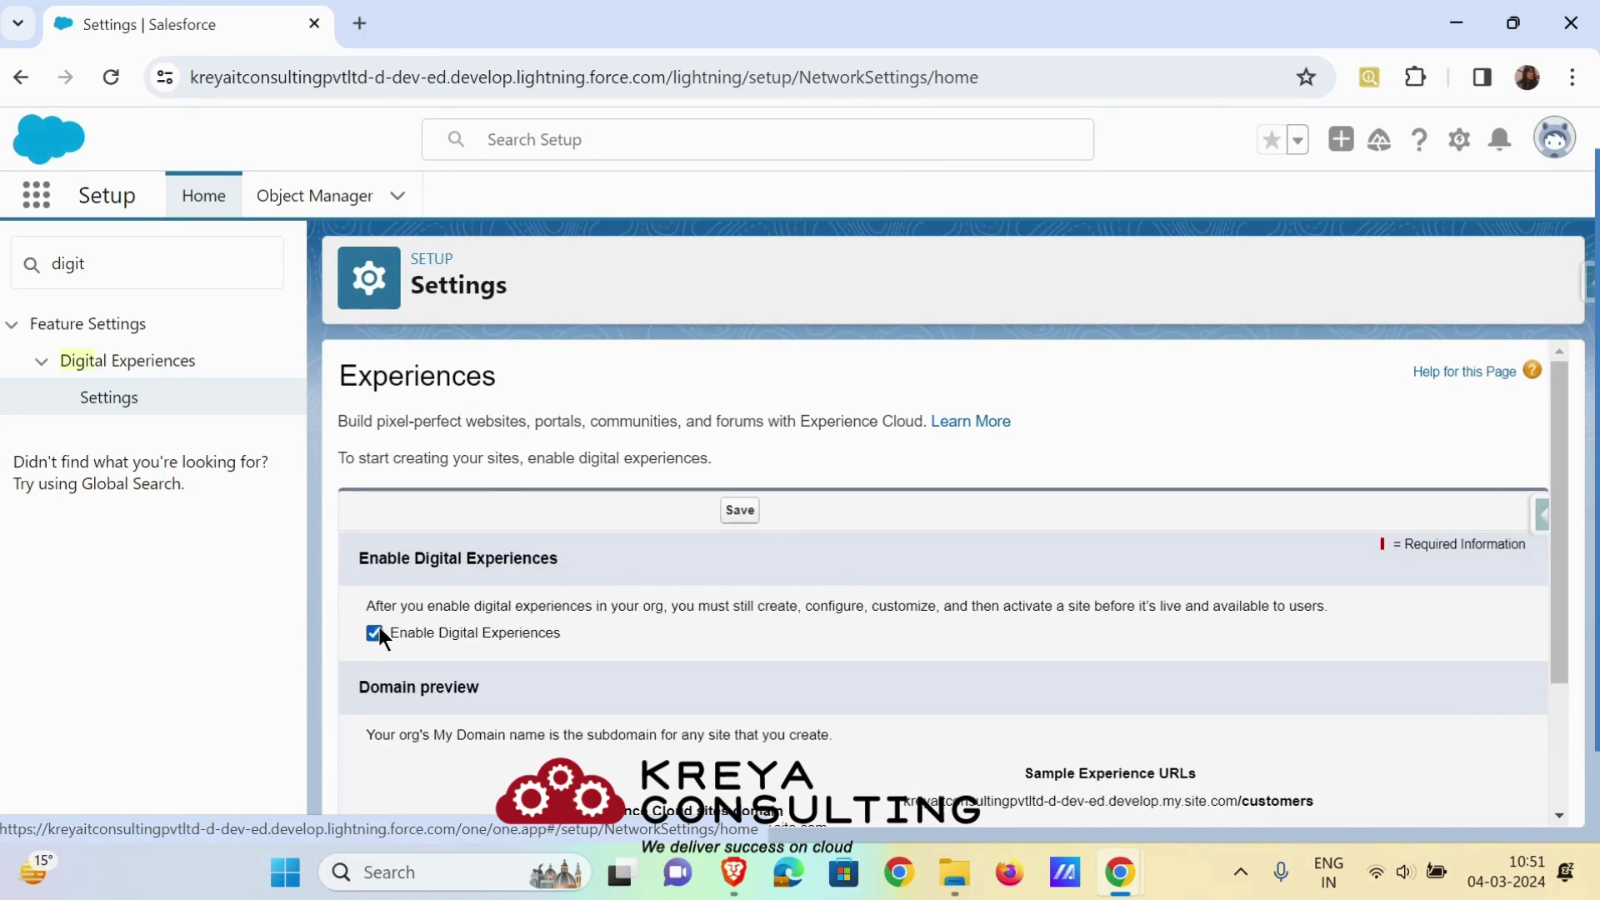
{"action": "left_click", "coordinate": [737, 525]}
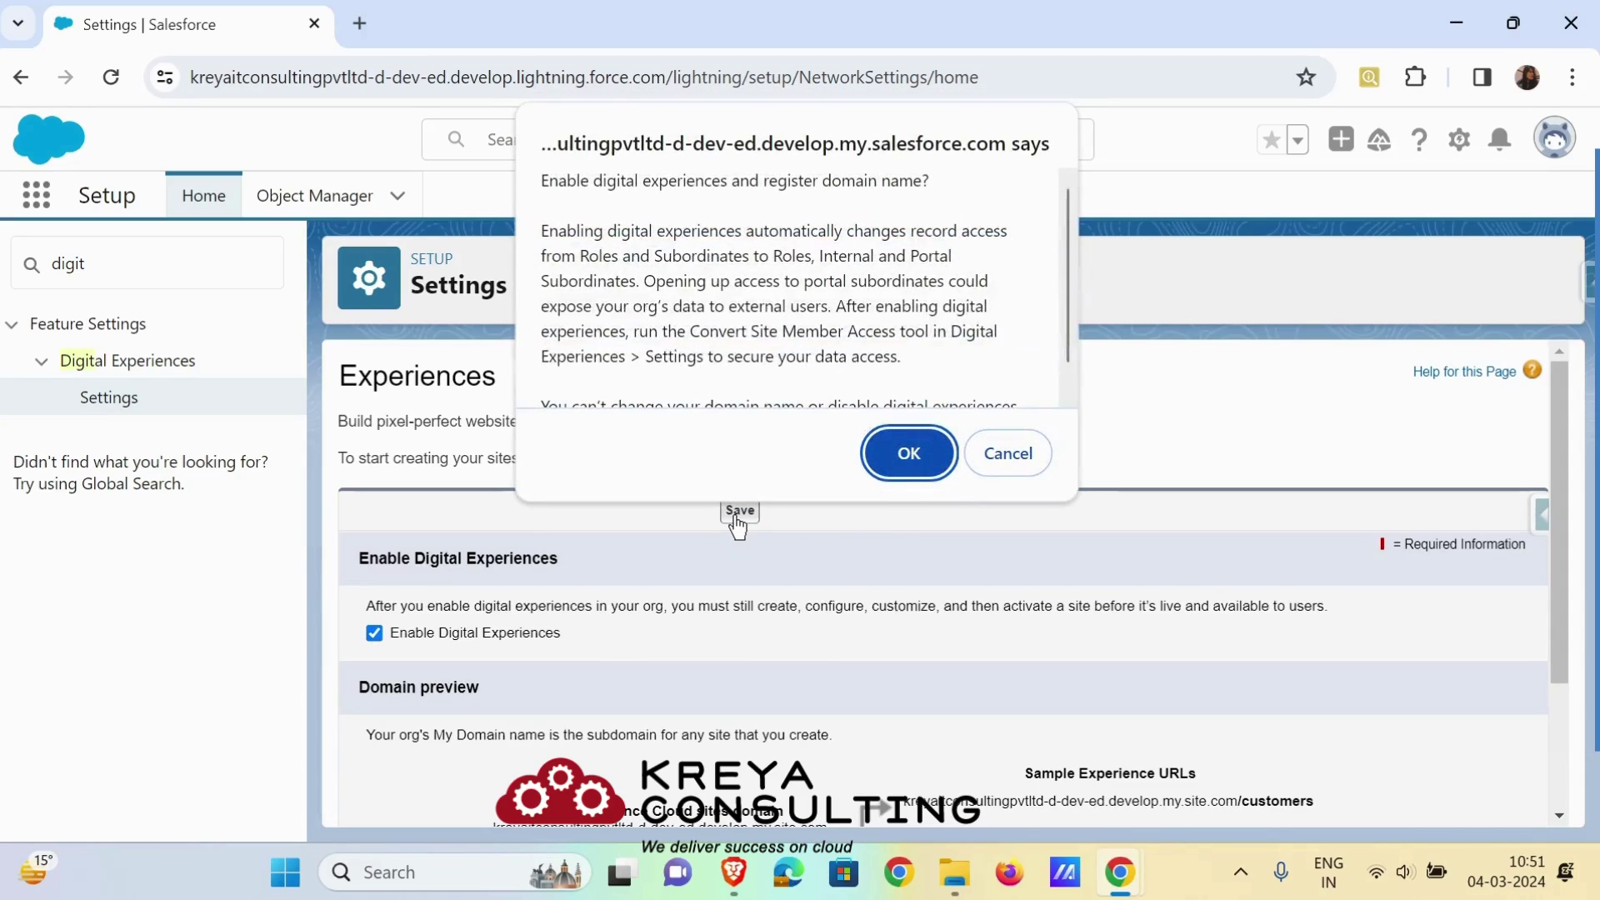
{"action": "left_click", "coordinate": [910, 451]}
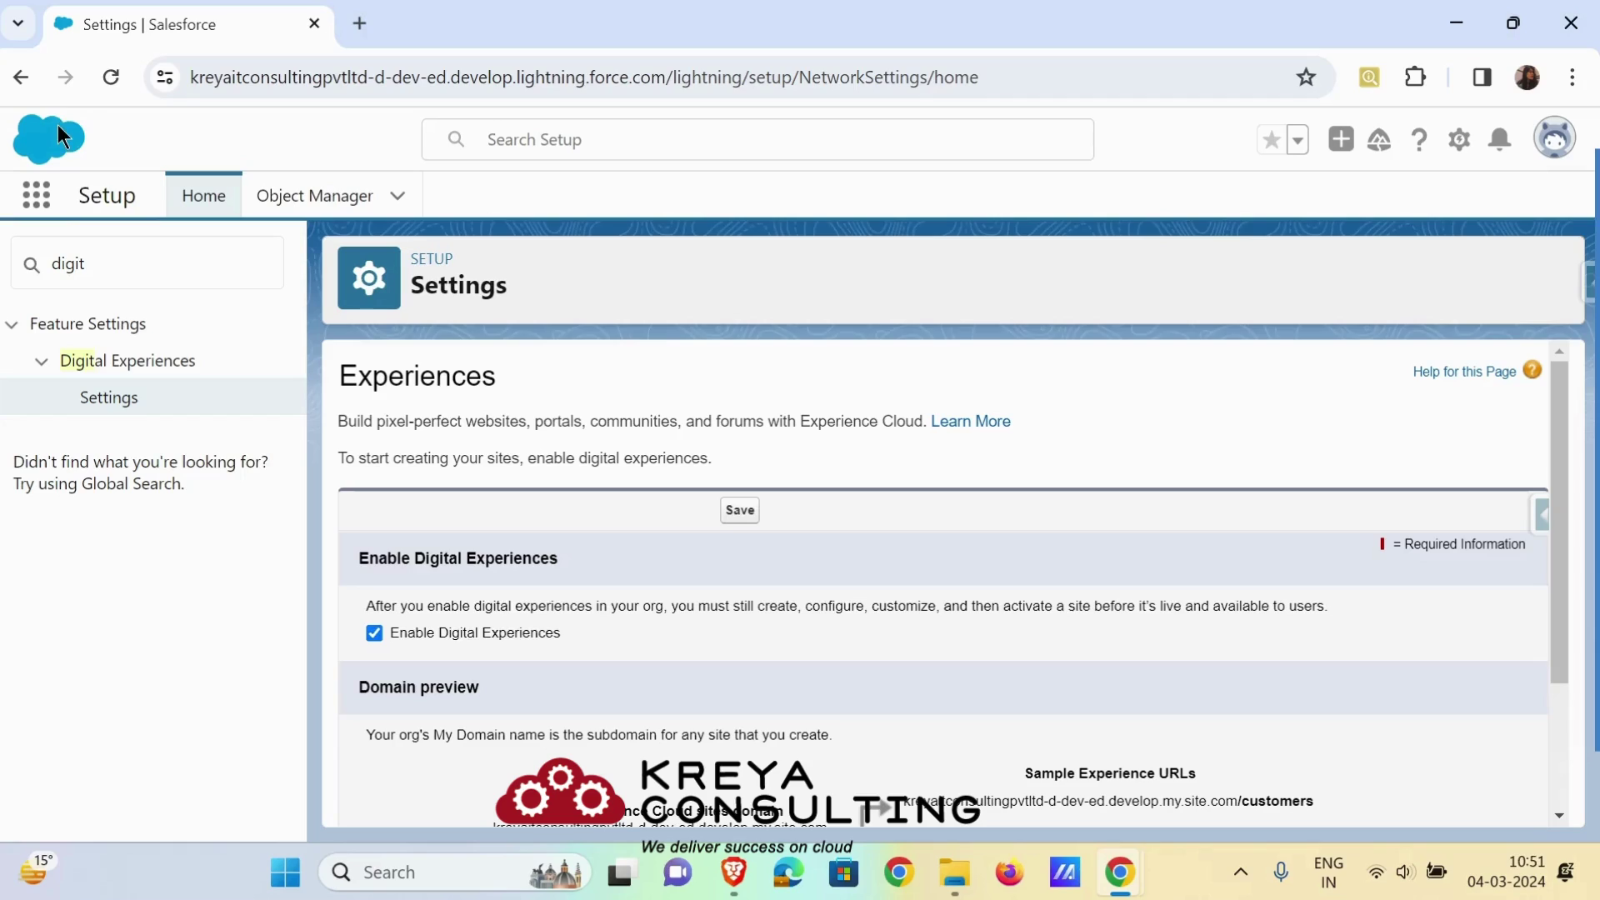
Search 'digita' in Setup and open the Digital Experiences All Sites list.
{"action": "left_click", "coordinate": [98, 78]}
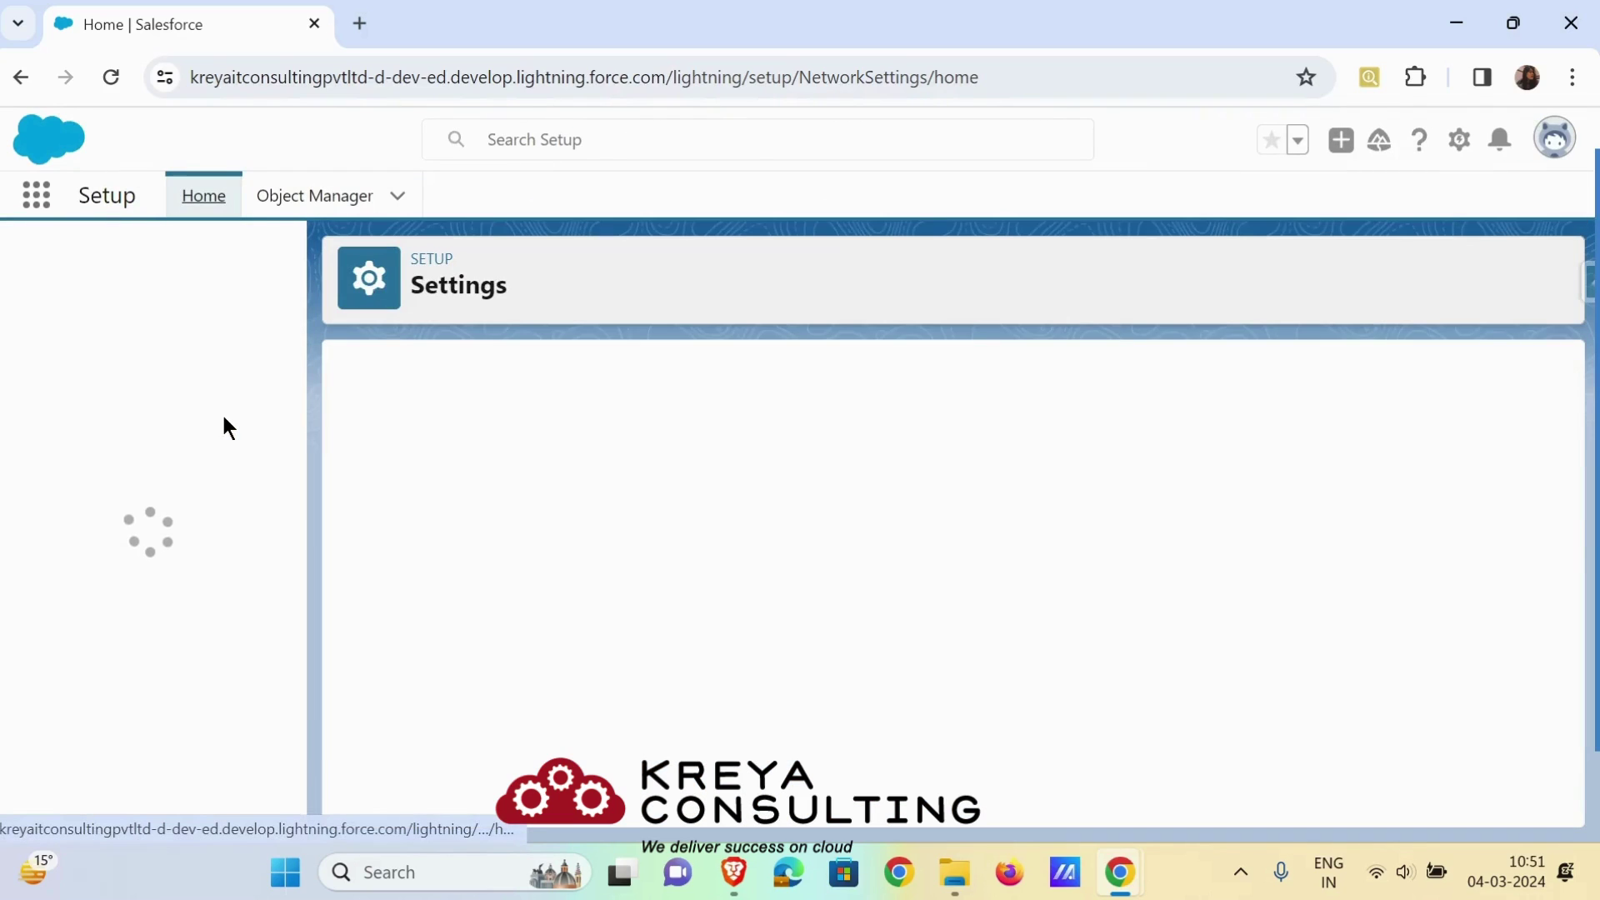
{"action": "left_click", "coordinate": [219, 264]}
{"action": "type", "text": "d"}
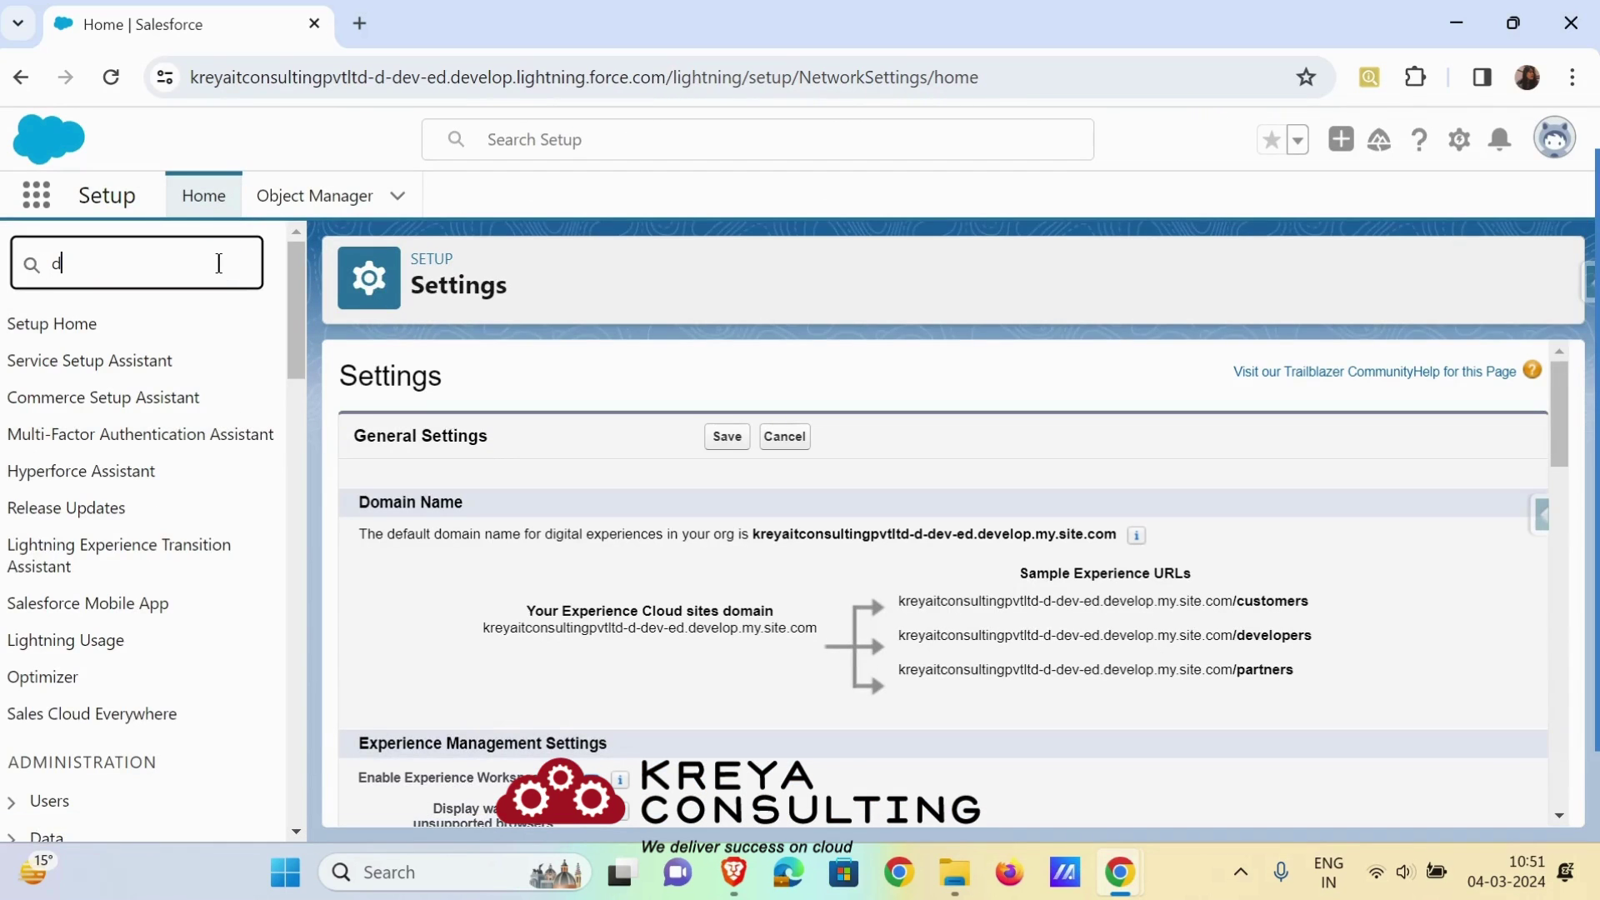
{"action": "type", "text": "igita"}
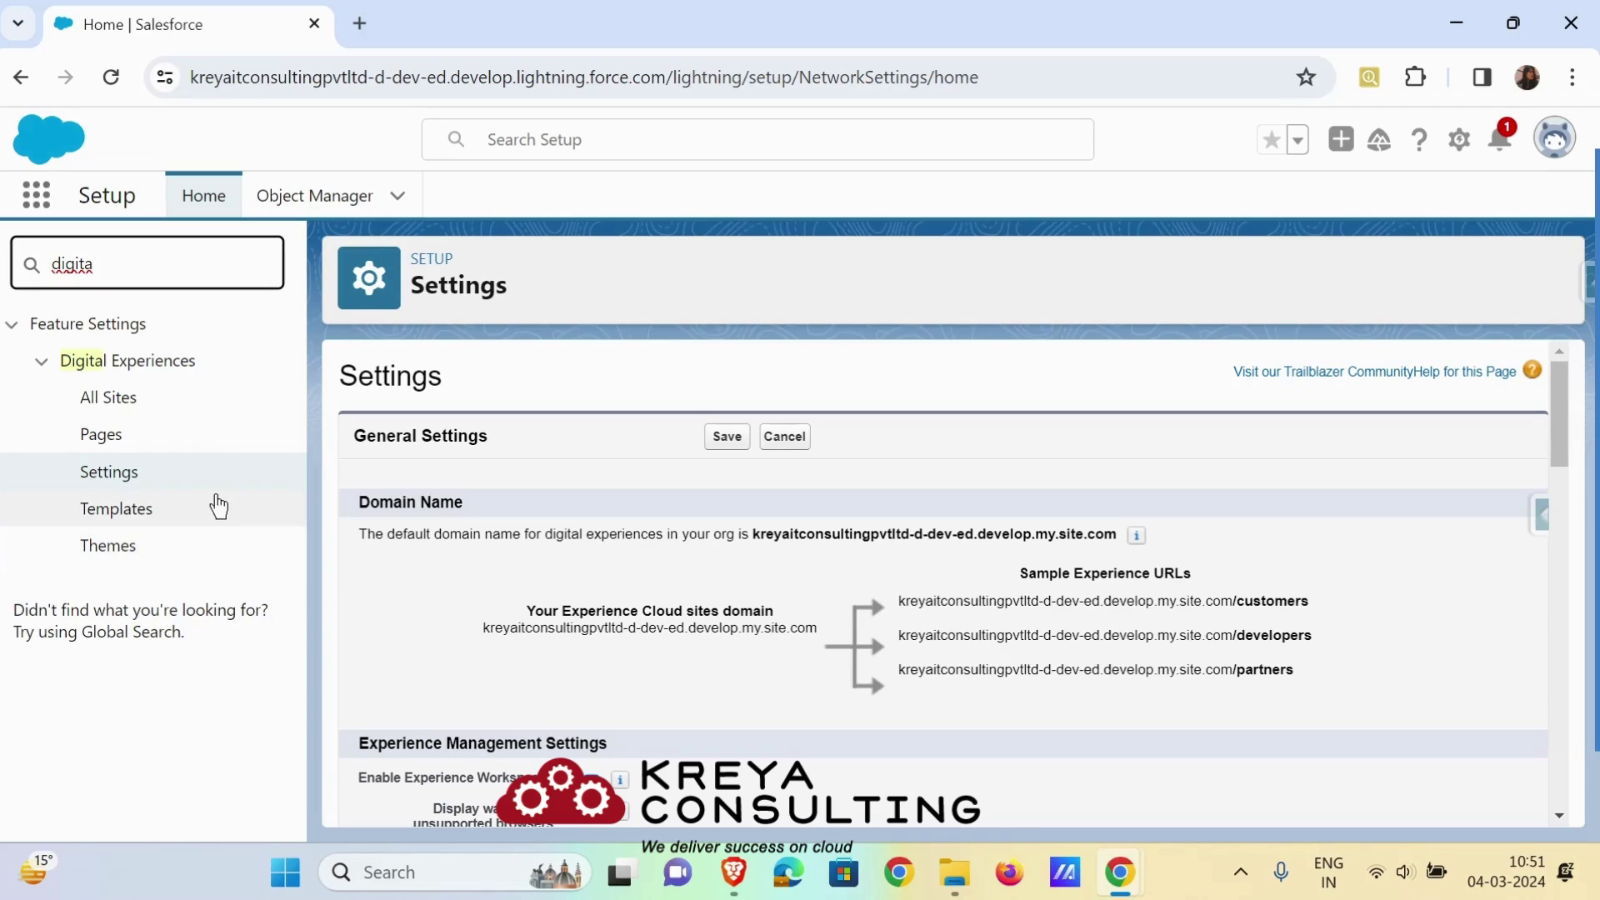
{"action": "left_click", "coordinate": [106, 400]}
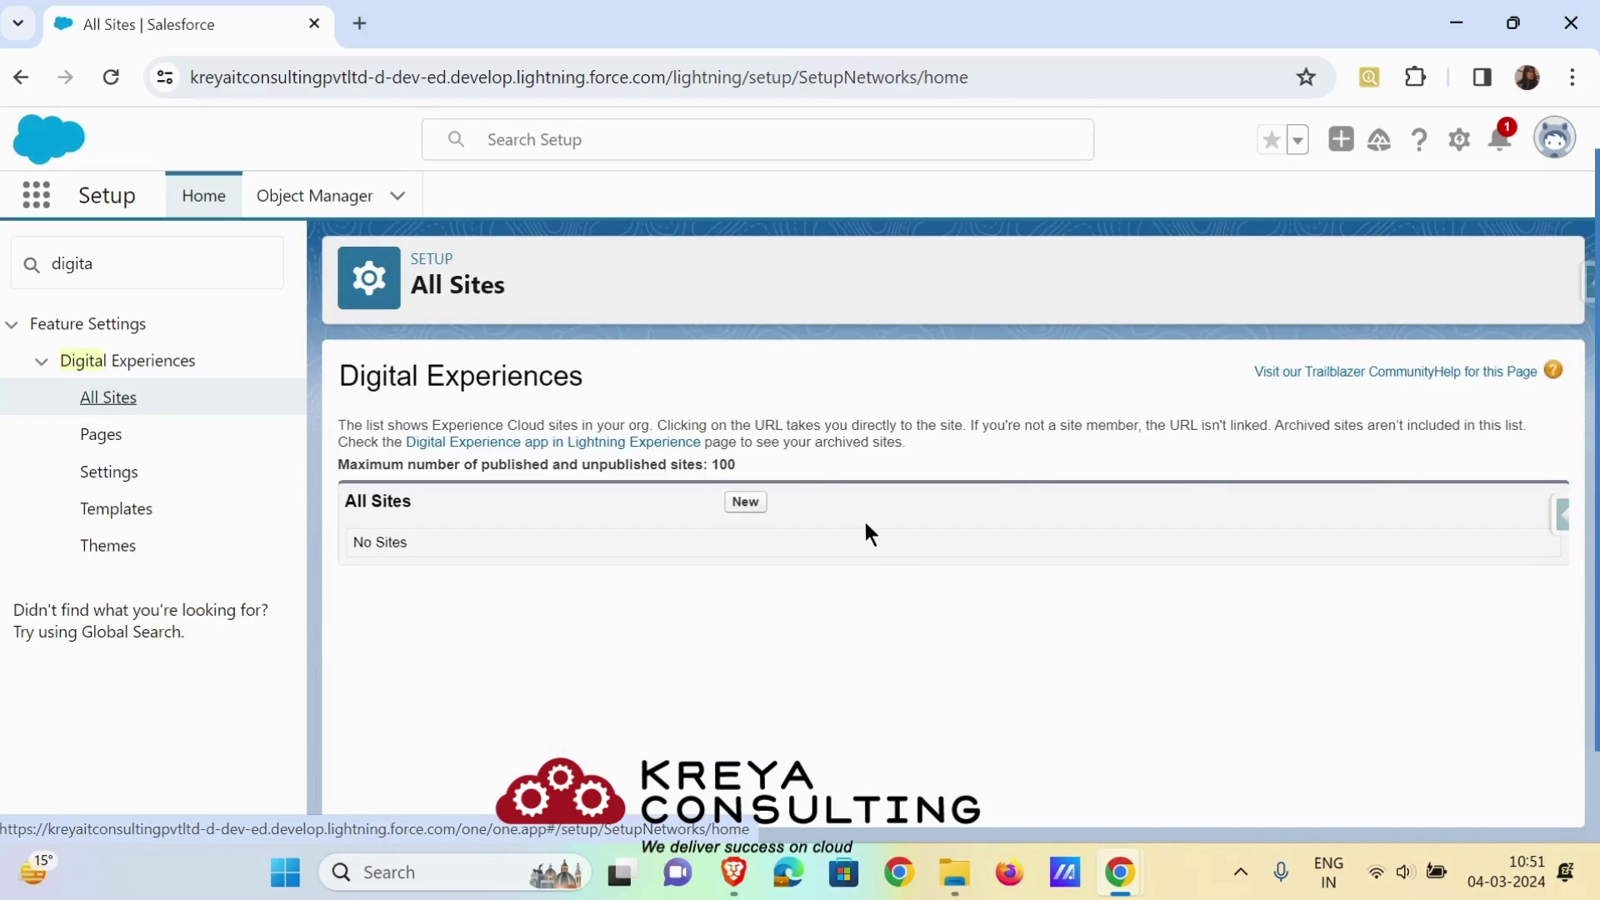
Start a new Experience site and scroll the template gallery to Customer Service.
{"action": "left_click", "coordinate": [745, 506]}
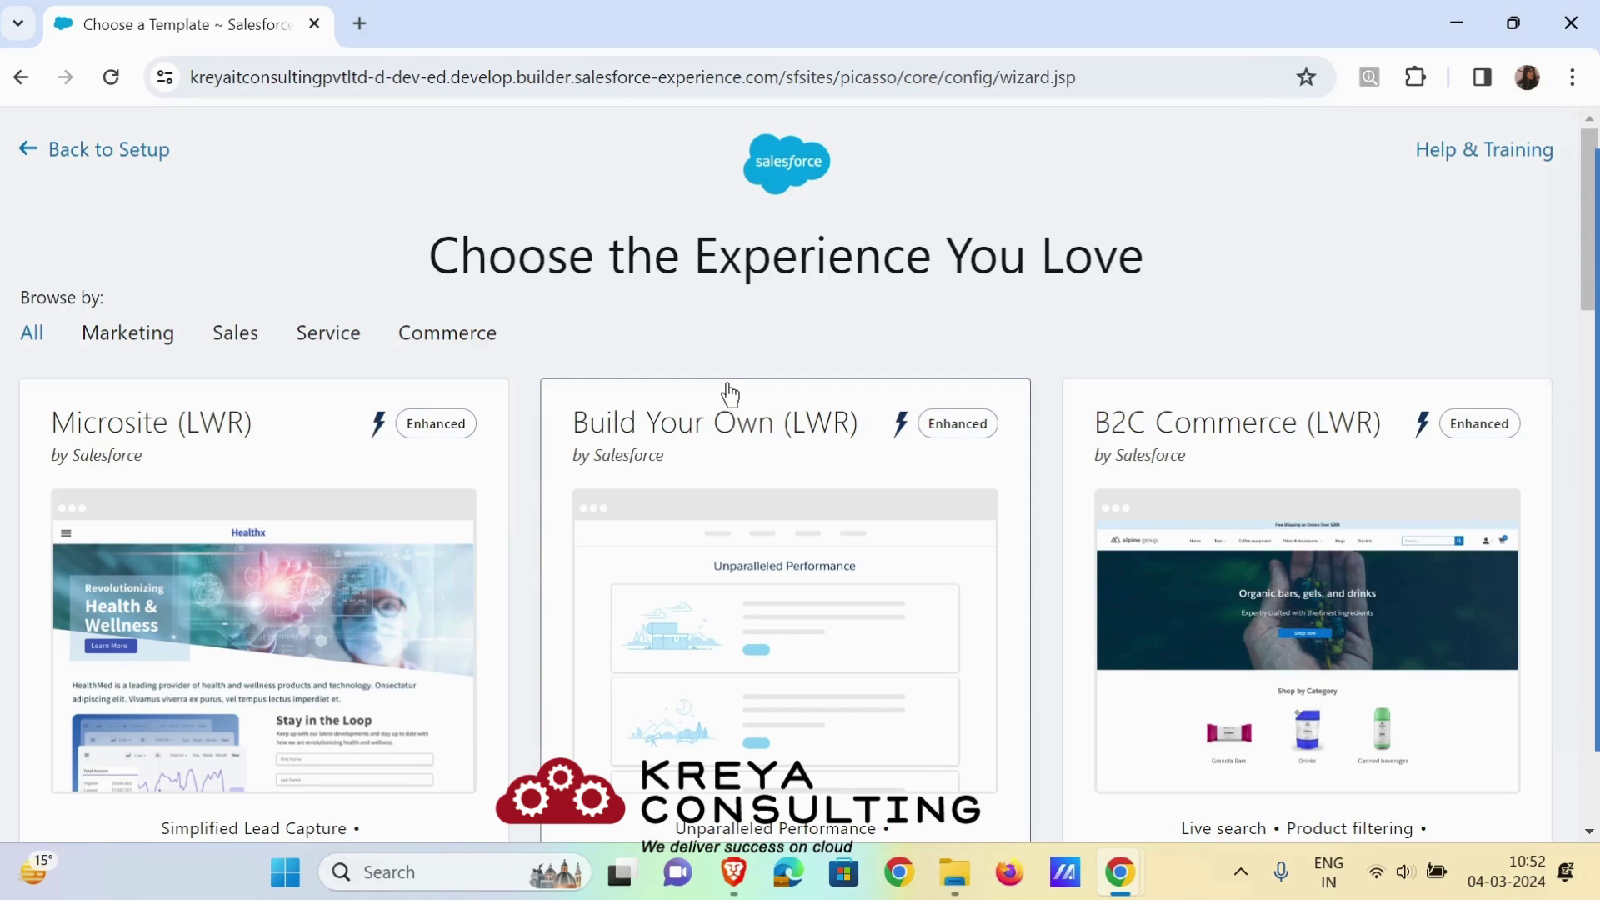
{"action": "scroll", "coordinate": [721, 378], "scroll_direction": "down", "scroll_amount": 3}
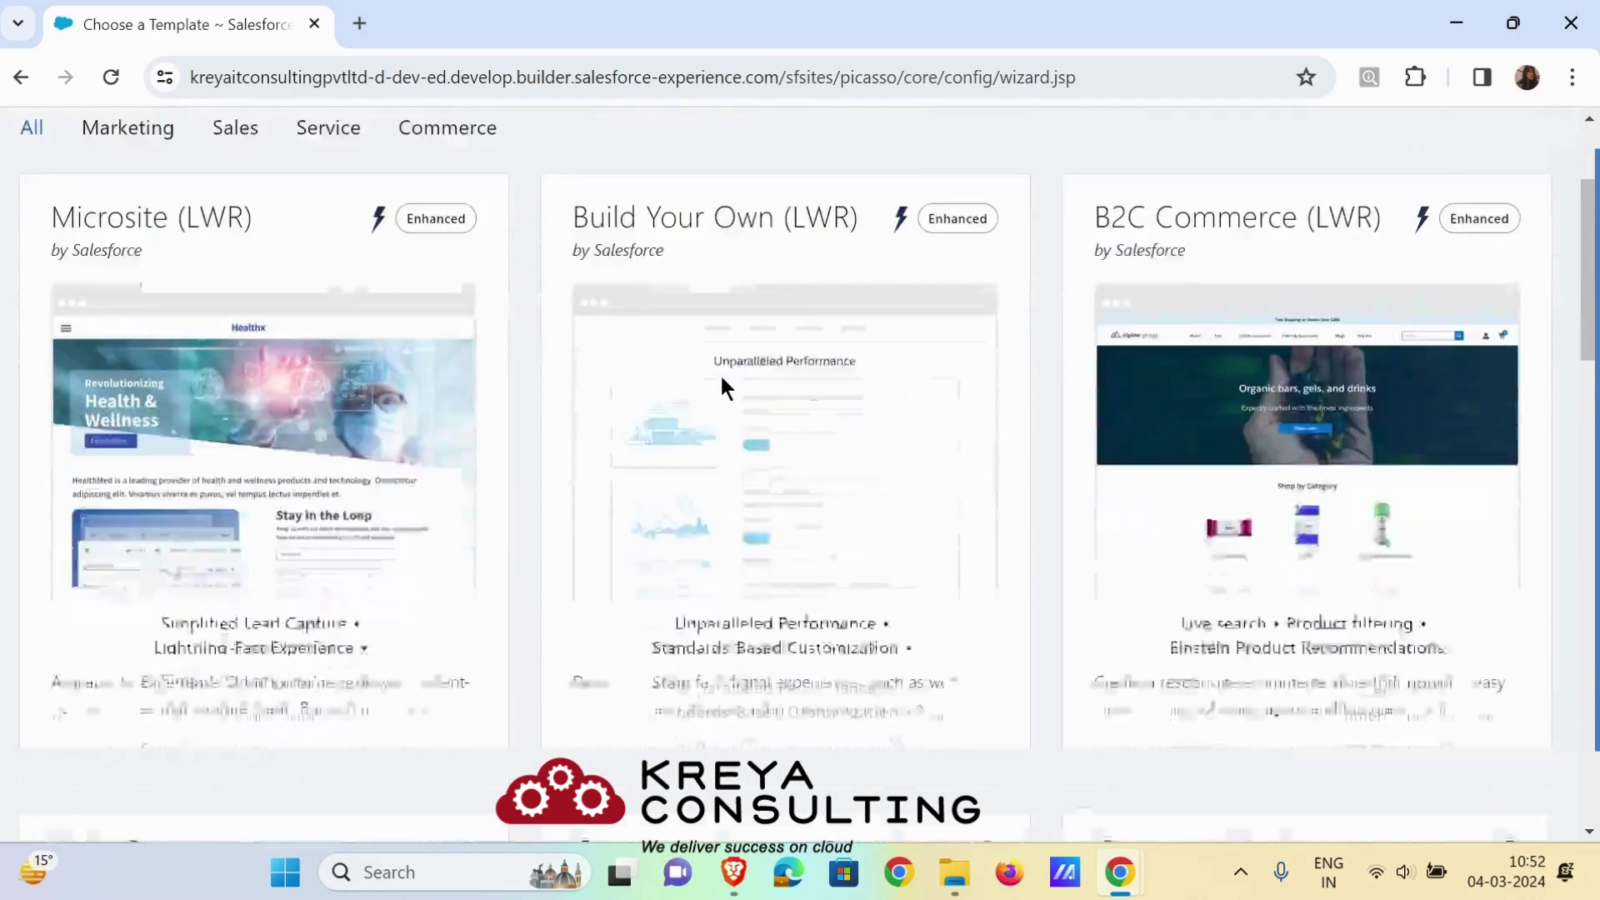
{"action": "scroll", "coordinate": [722, 386], "scroll_direction": "down", "scroll_amount": 5}
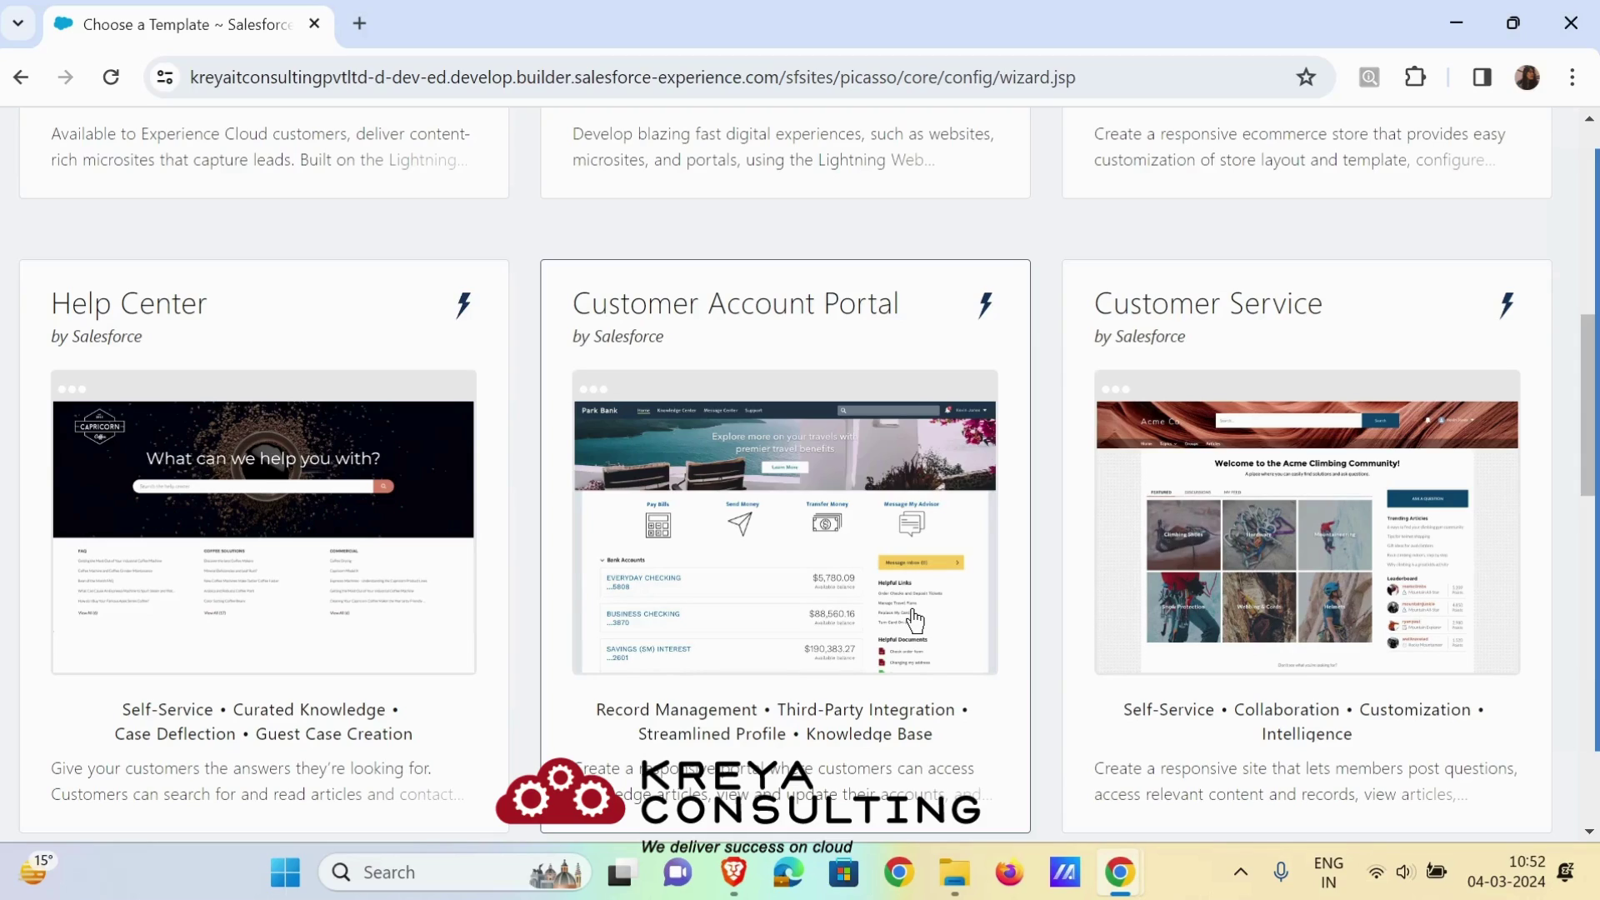
Choose the Customer Service template and name the site 'Kreya Self Help Portal'.
{"action": "left_click", "coordinate": [1258, 523]}
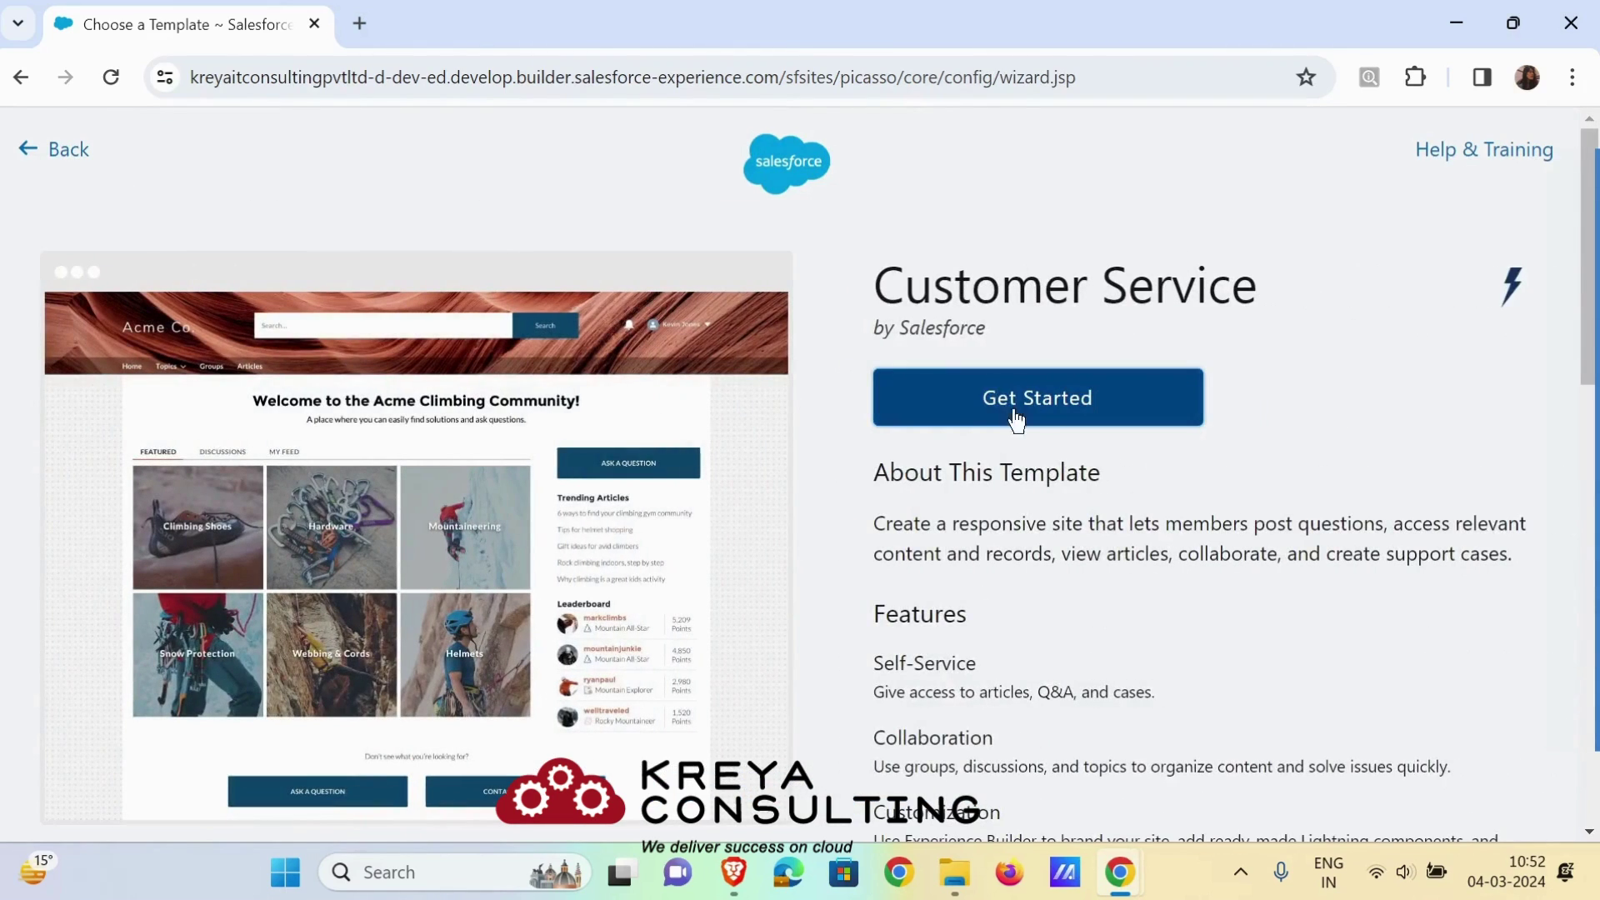
{"action": "left_click", "coordinate": [937, 414]}
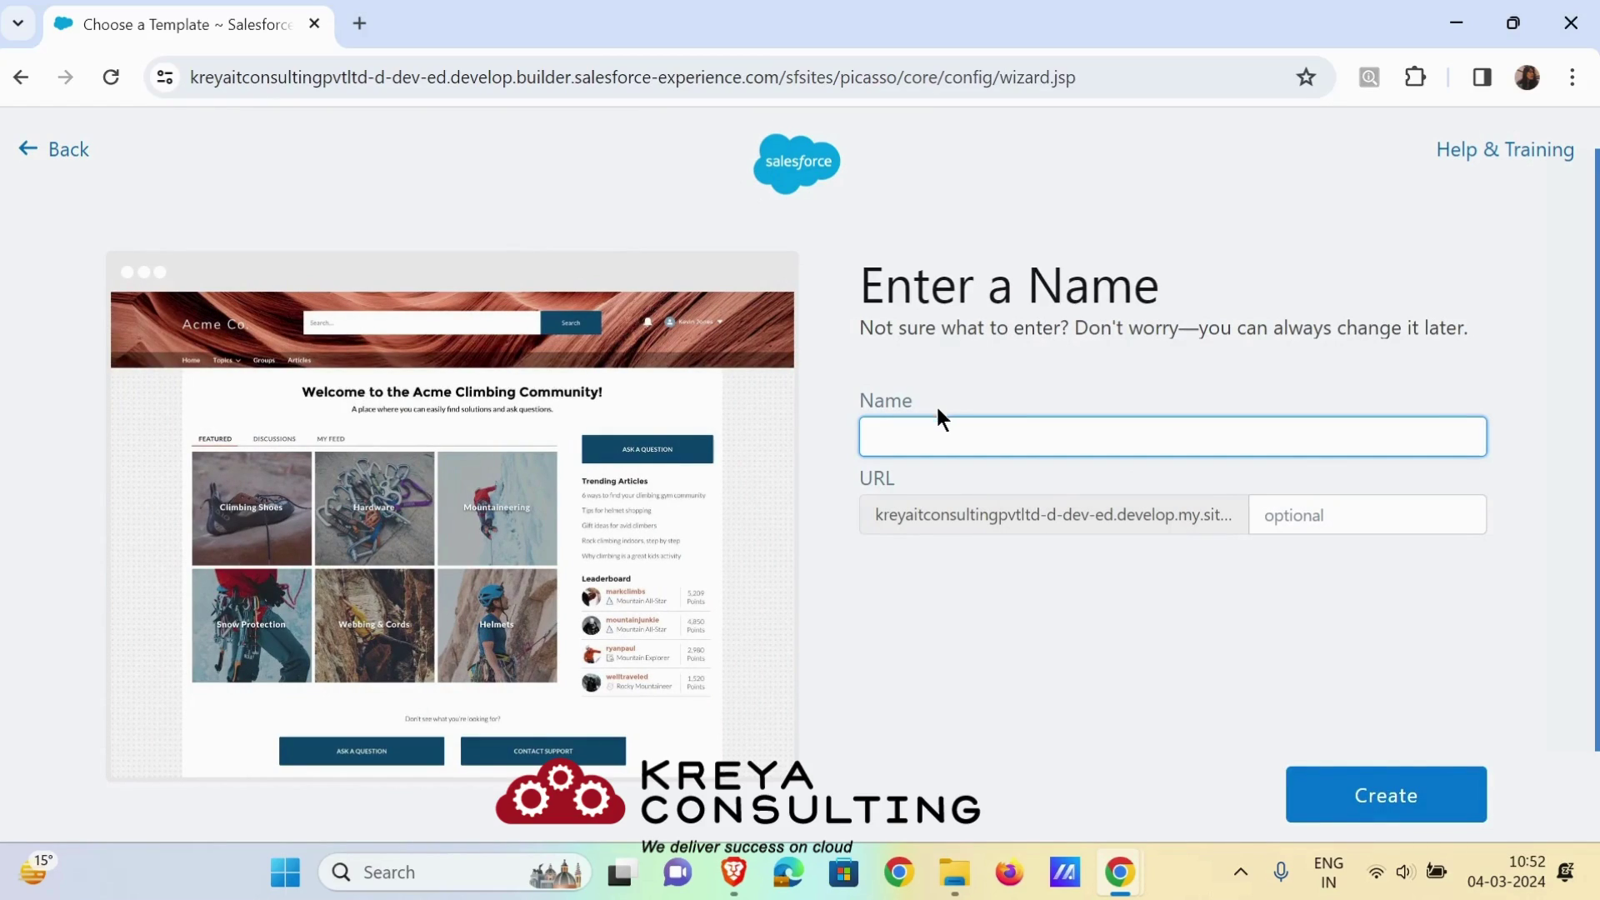
{"action": "type", "text": "P"}
{"action": "type", "text": "K"}
{"action": "key", "text": "BackSpace"}
{"action": "key", "text": "BackSpace"}
{"action": "type", "text": "K"}
{"action": "type", "text": "reya Self Help Portal"}
Set the URL suffix to 'kreyaselfhelpportal' and create the site.
{"action": "left_click", "coordinate": [1330, 517]}
{"action": "type", "text": "K"}
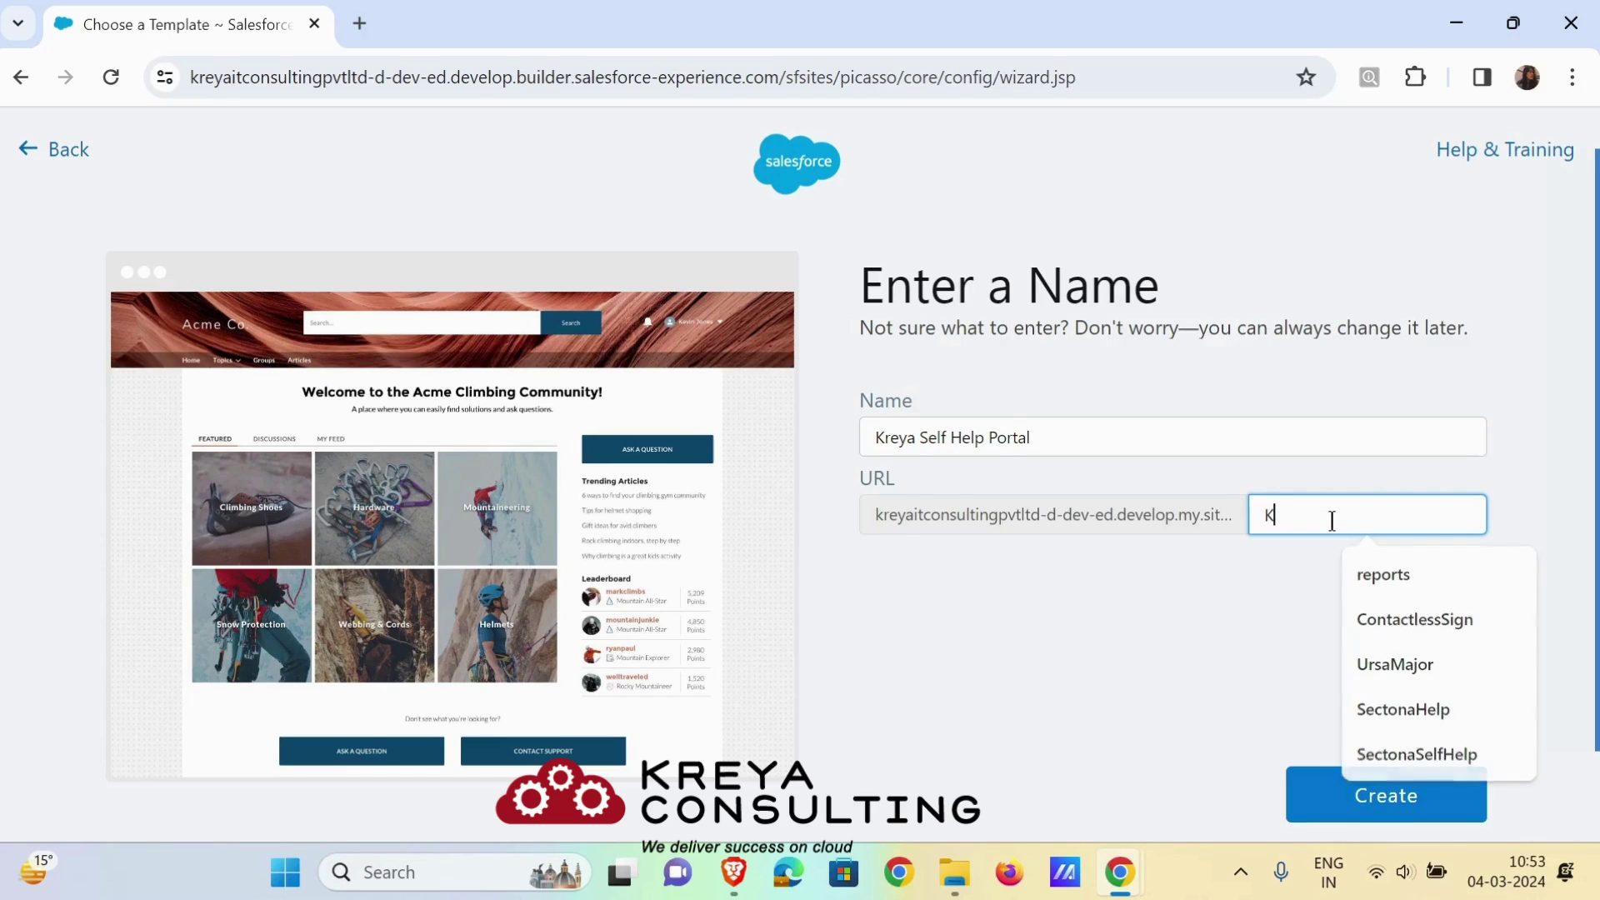
{"action": "type", "text": "re"}
{"action": "key", "text": "BackSpace"}
{"action": "key", "text": "BackSpace"}
{"action": "key", "text": "BackSpace"}
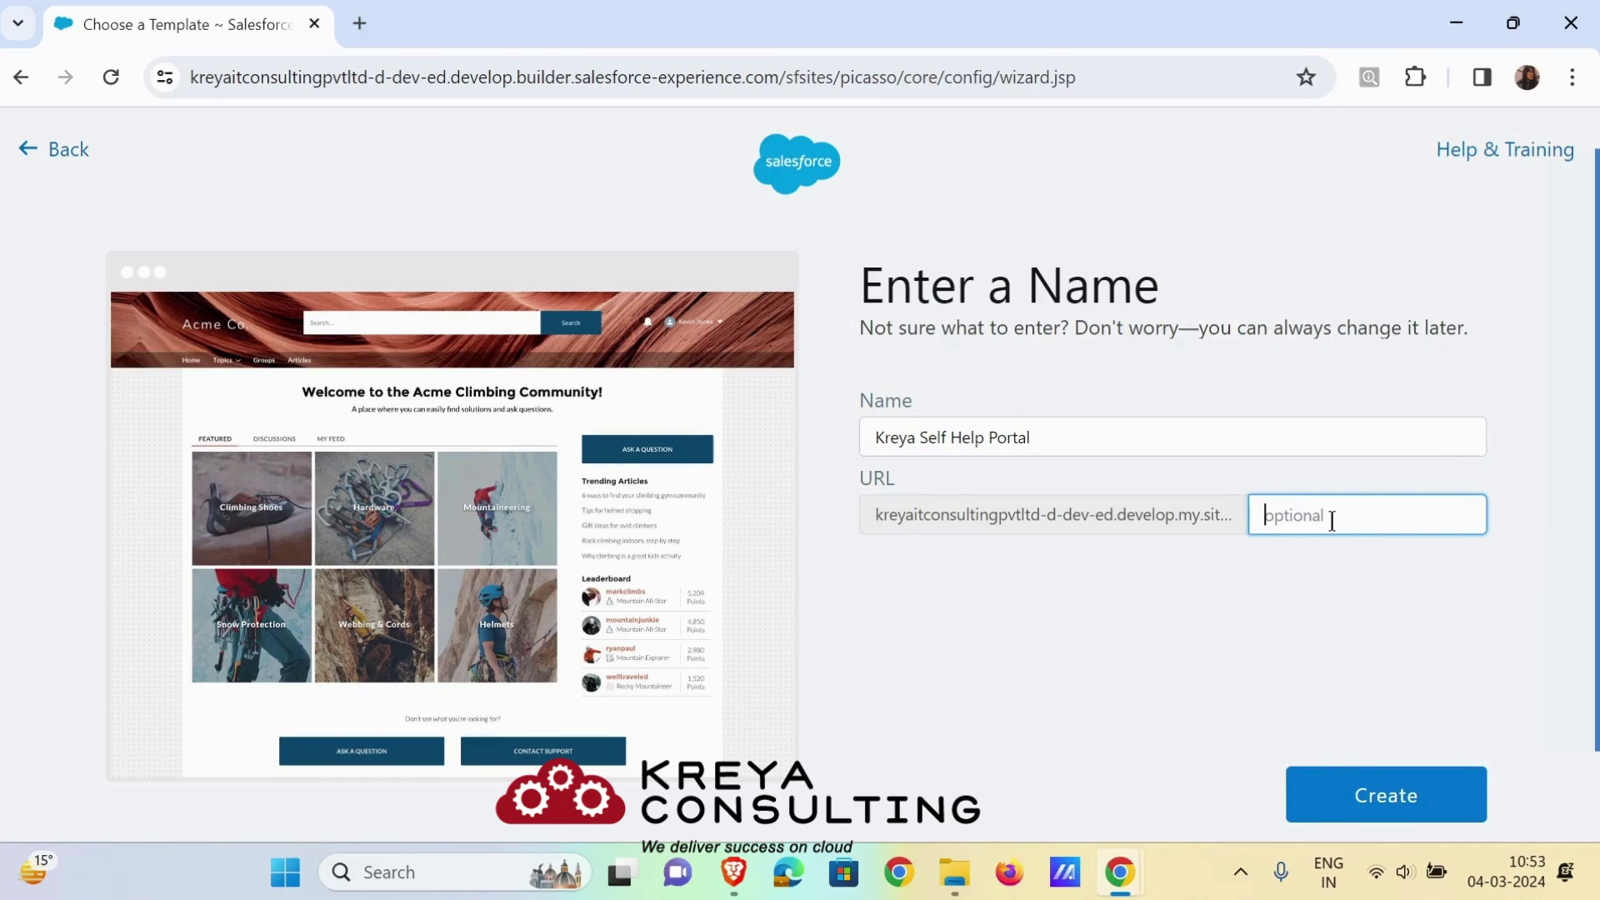
{"action": "type", "text": "kreyaselfhelpportal"}
{"action": "left_click", "coordinate": [1343, 796]}
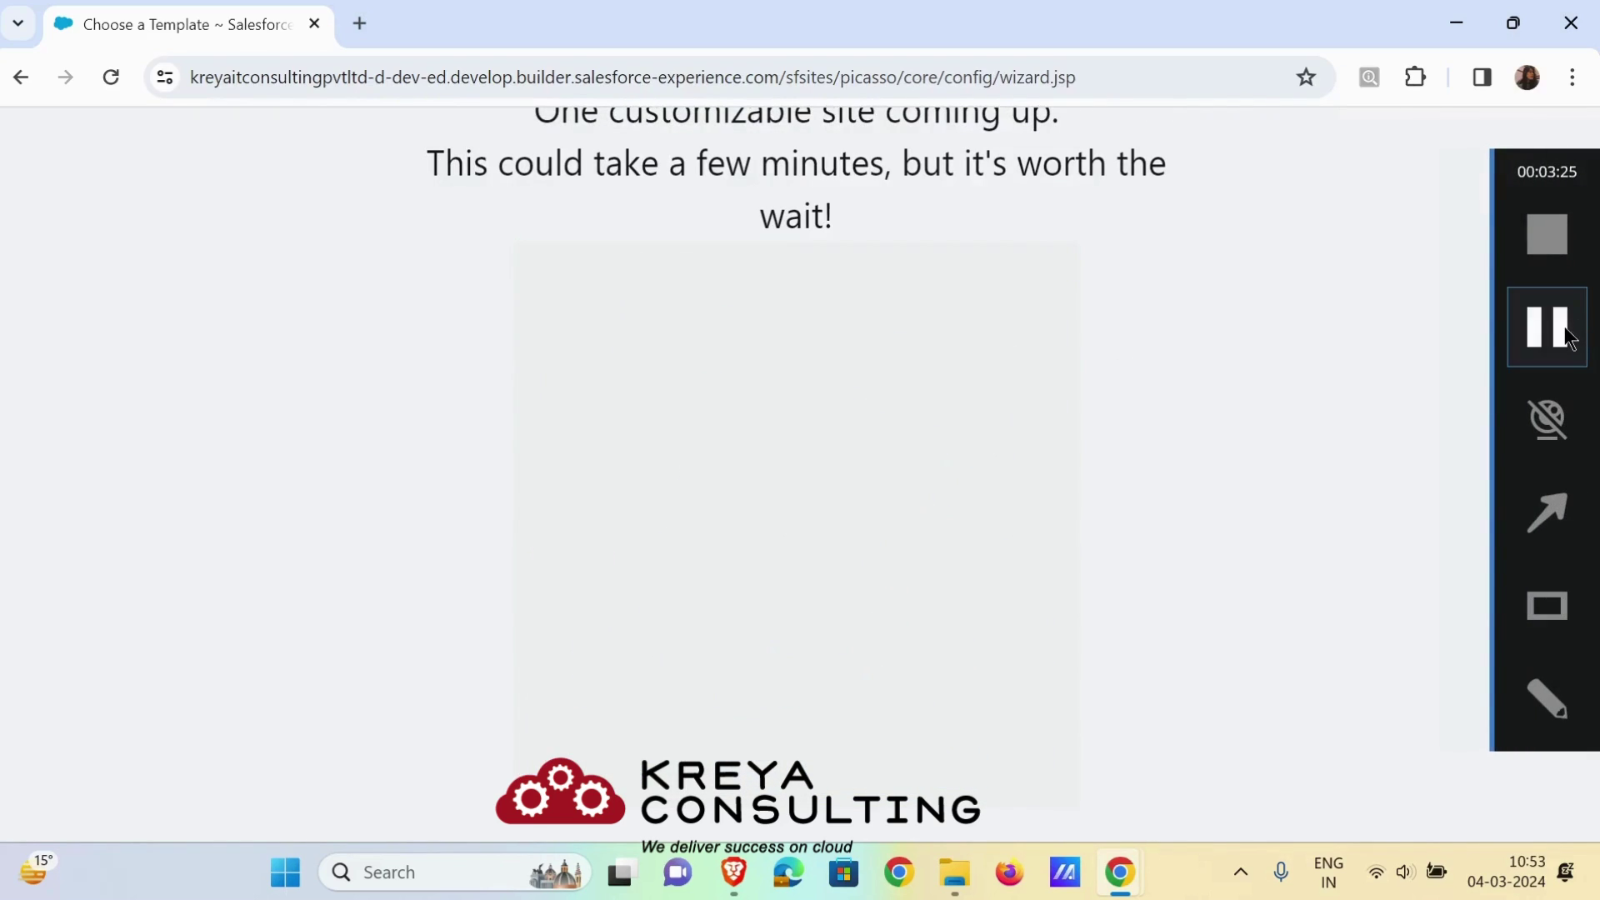
Once creation finishes, scroll through the Kreya Self Help Portal Workspaces options.
{"action": "left_click", "coordinate": [1568, 335]}
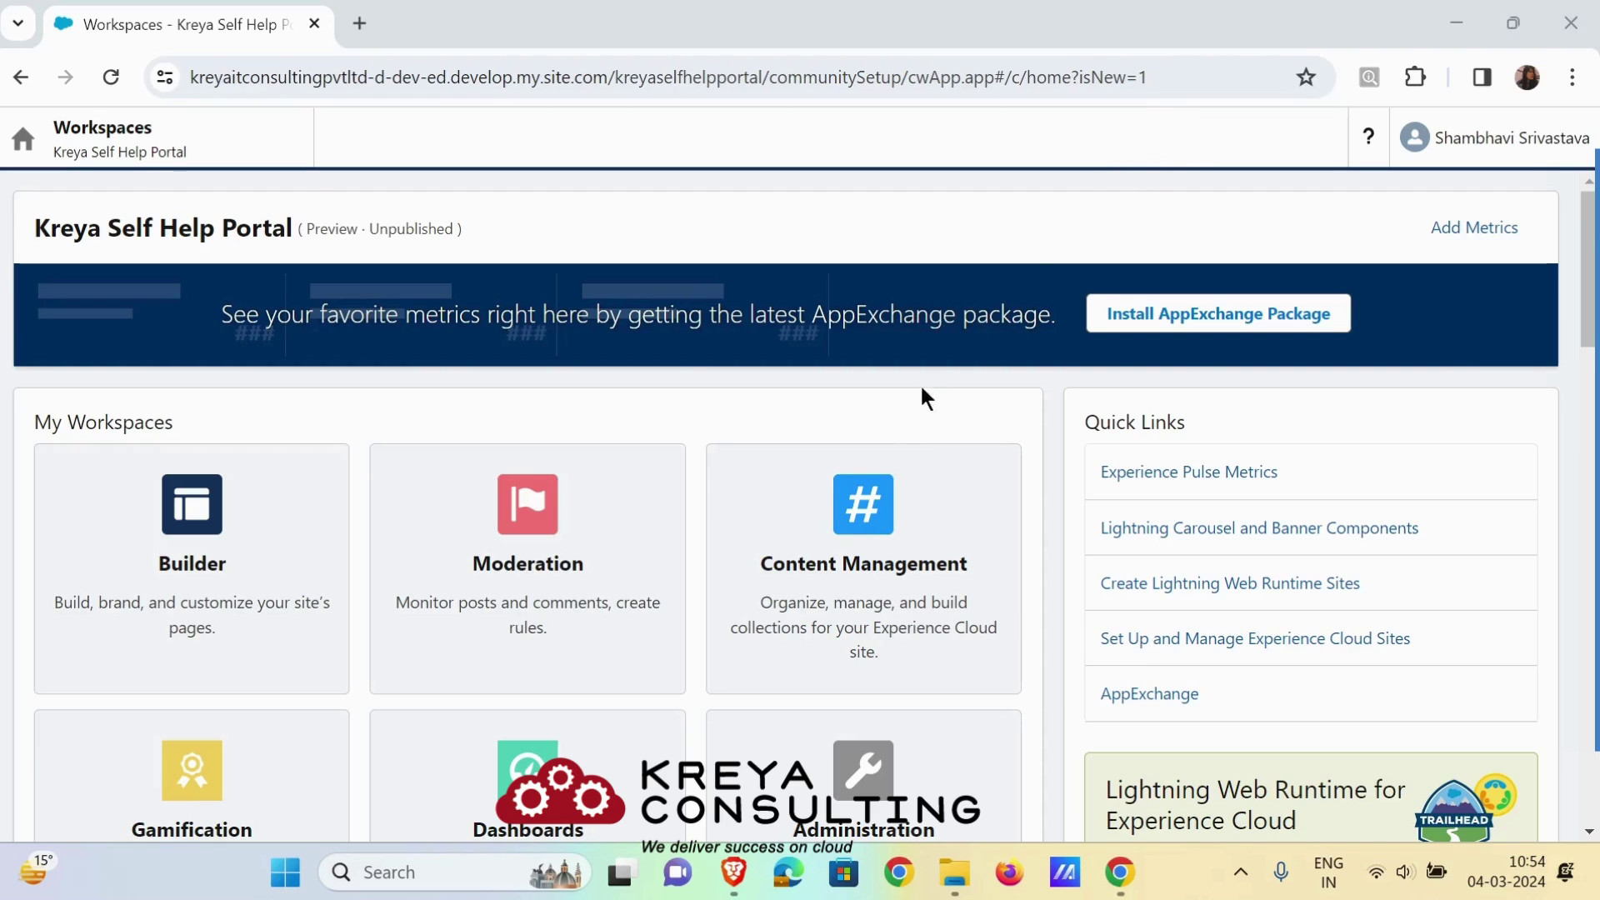
{"action": "scroll", "coordinate": [898, 408], "scroll_direction": "down", "scroll_amount": 1}
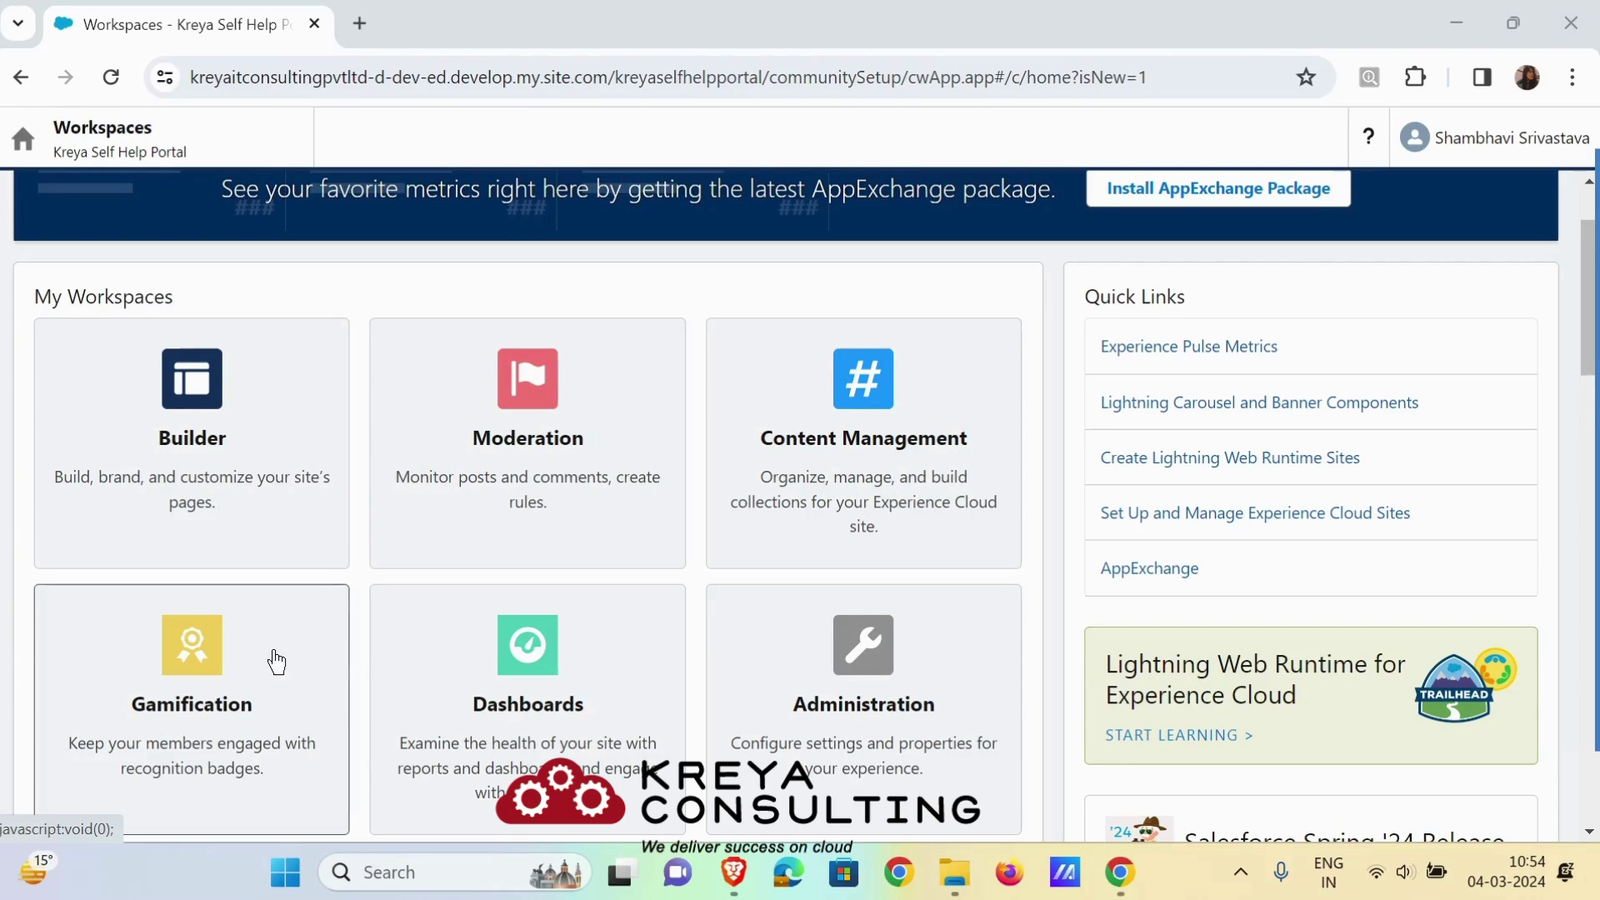
{"action": "scroll", "coordinate": [275, 661], "scroll_direction": "down", "scroll_amount": 1}
{"action": "scroll", "coordinate": [397, 600], "scroll_direction": "up", "scroll_amount": 1}
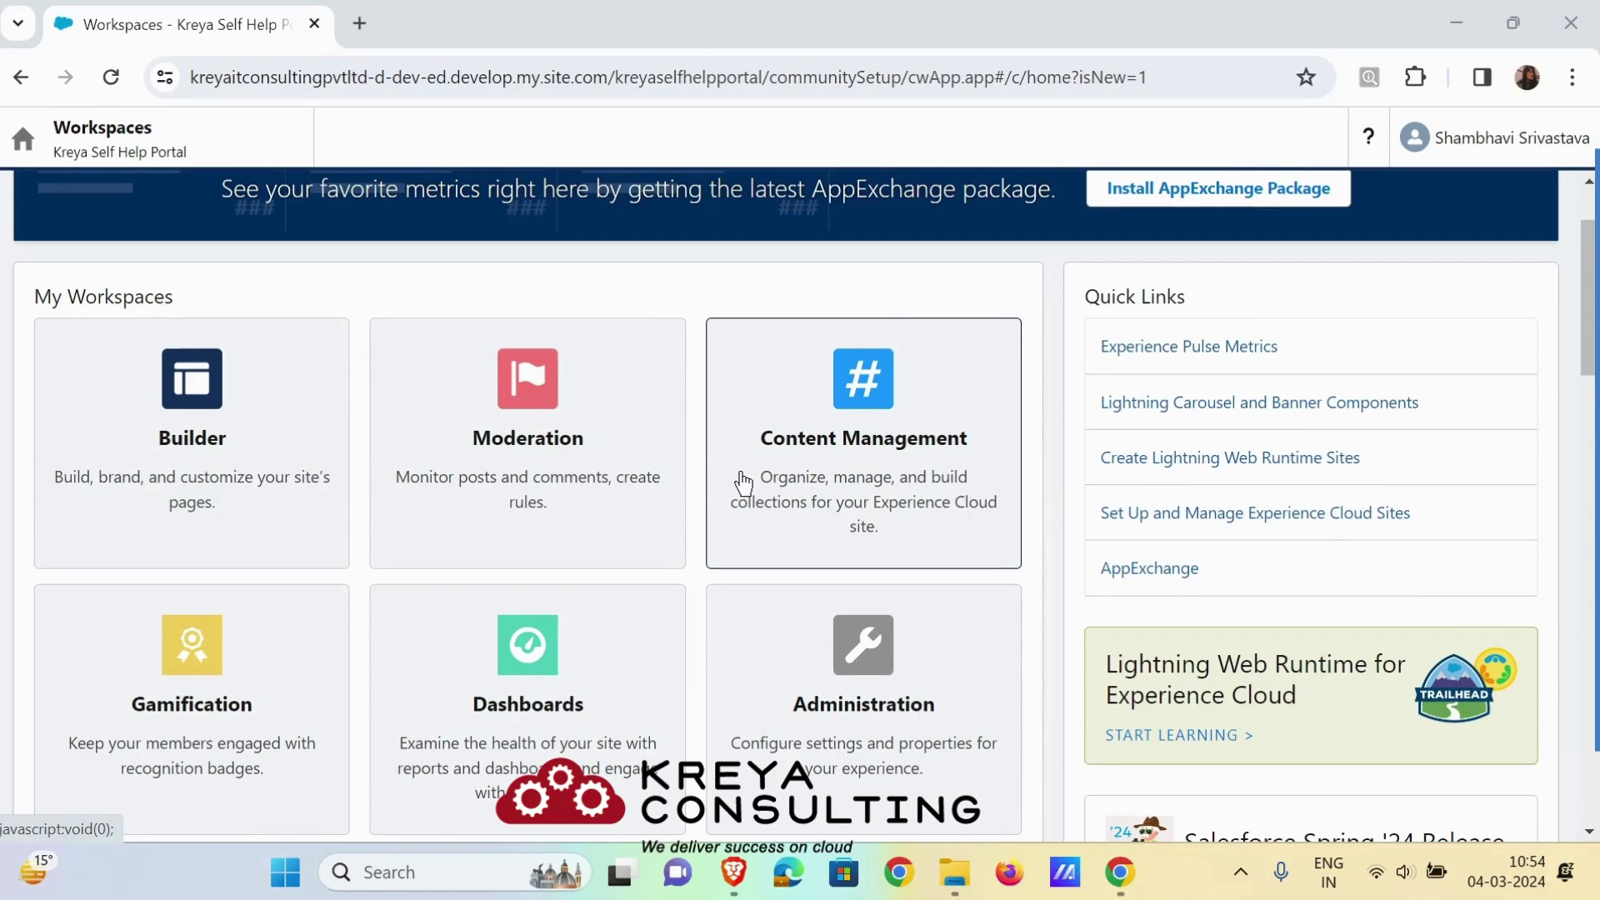
Browse Content Management's Topics, Collections and Recommendations pages, then list the available workspaces.
{"action": "left_click", "coordinate": [873, 442]}
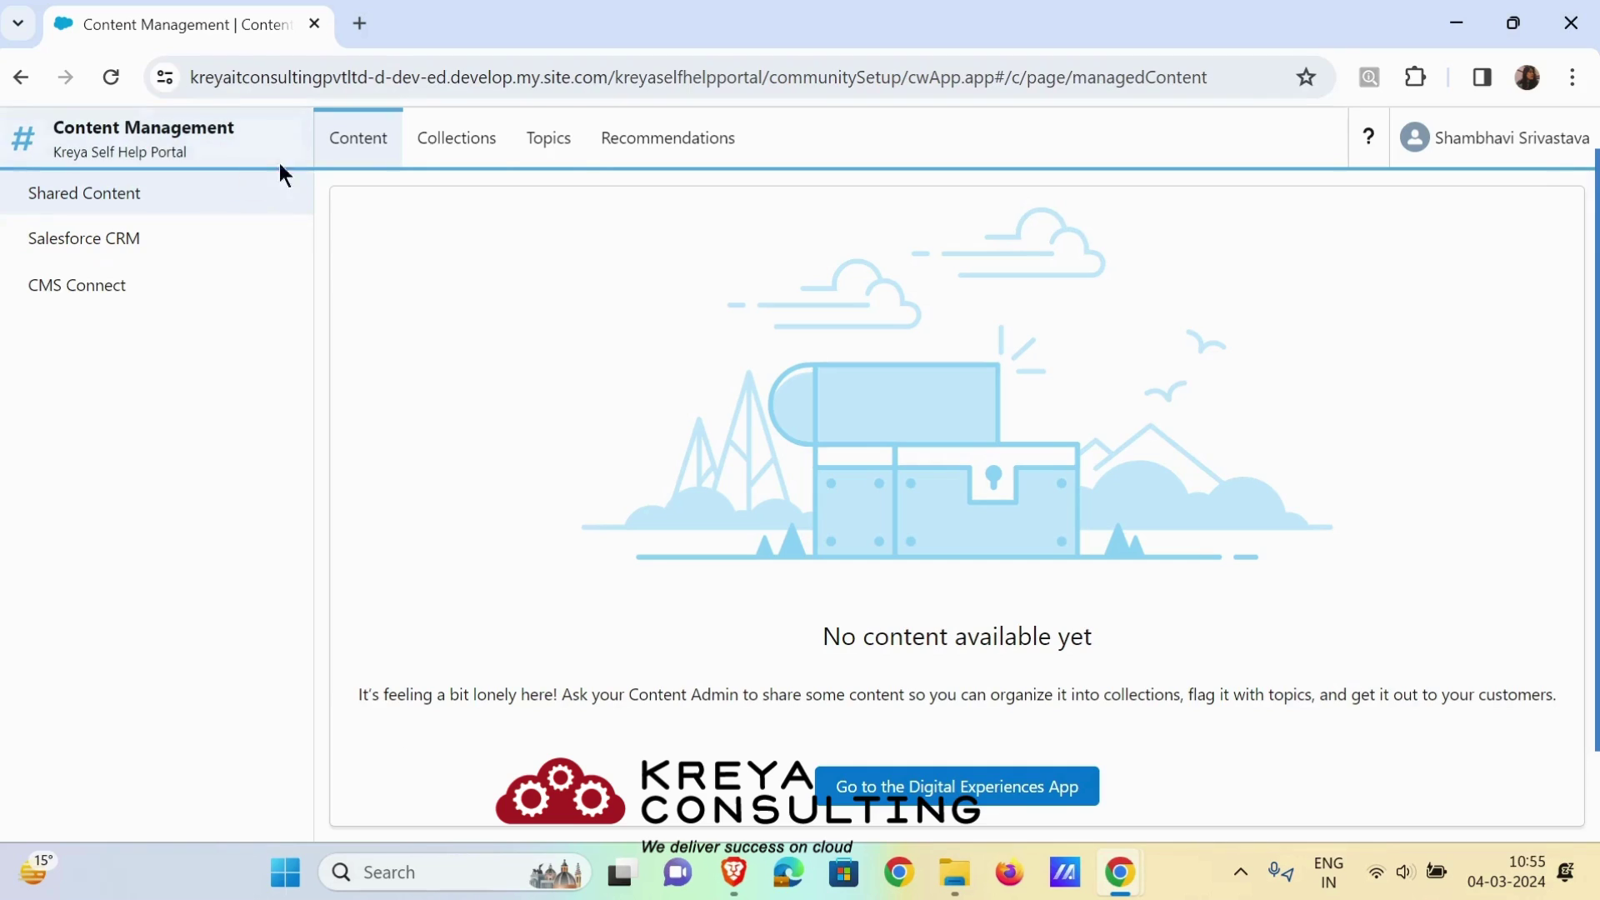
{"action": "left_click", "coordinate": [512, 137]}
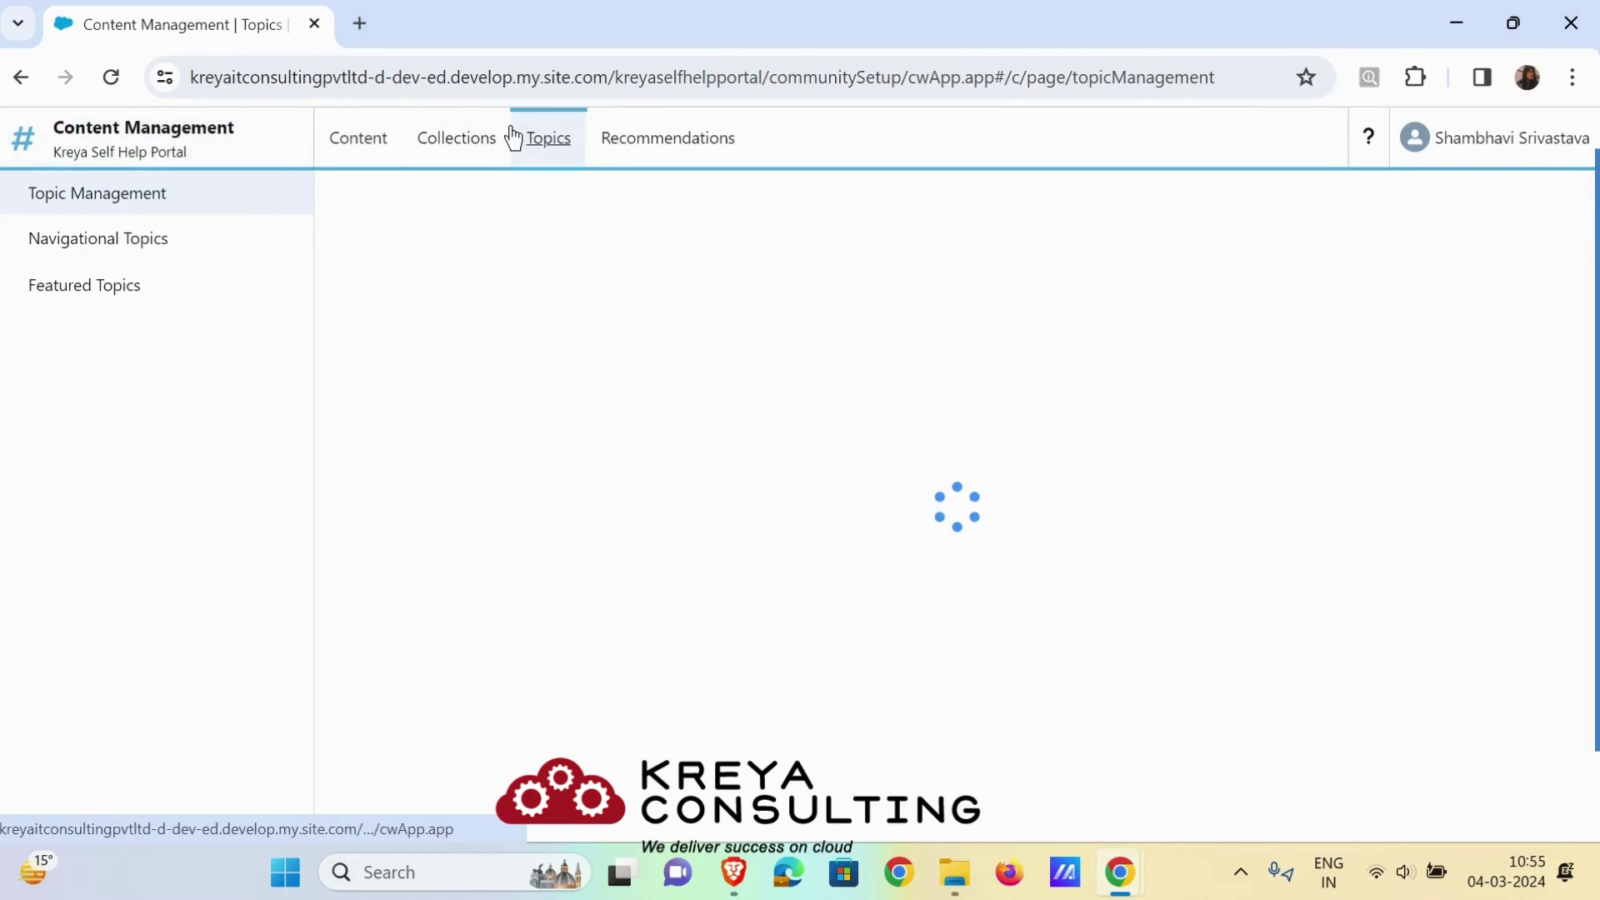
{"action": "left_click", "coordinate": [453, 153]}
{"action": "left_click", "coordinate": [580, 152]}
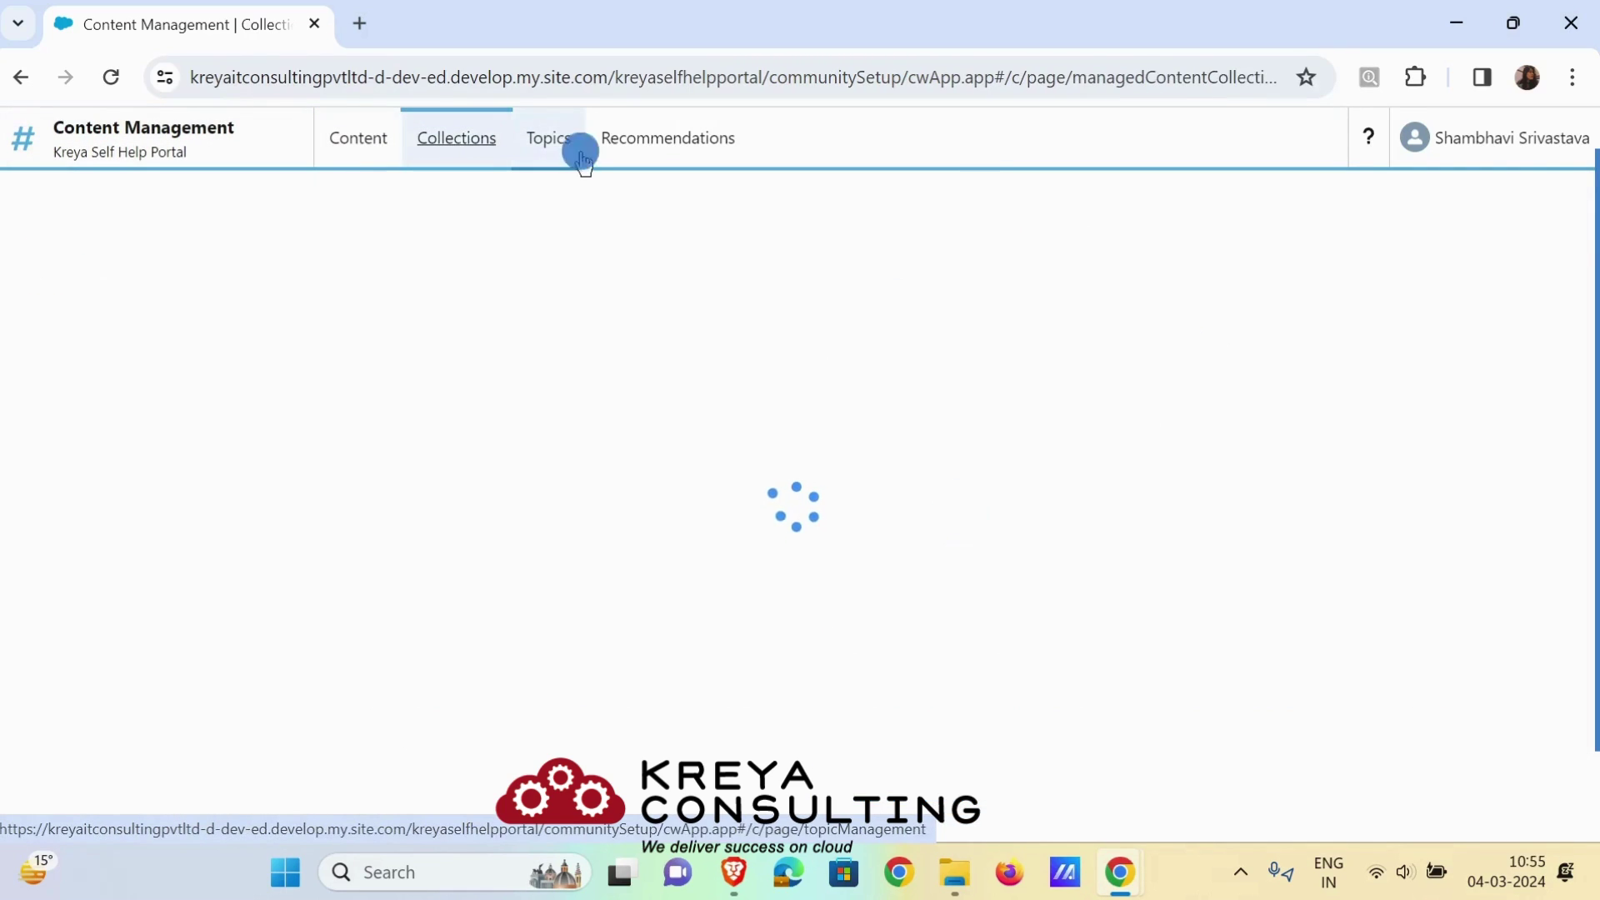
{"action": "left_click", "coordinate": [659, 158]}
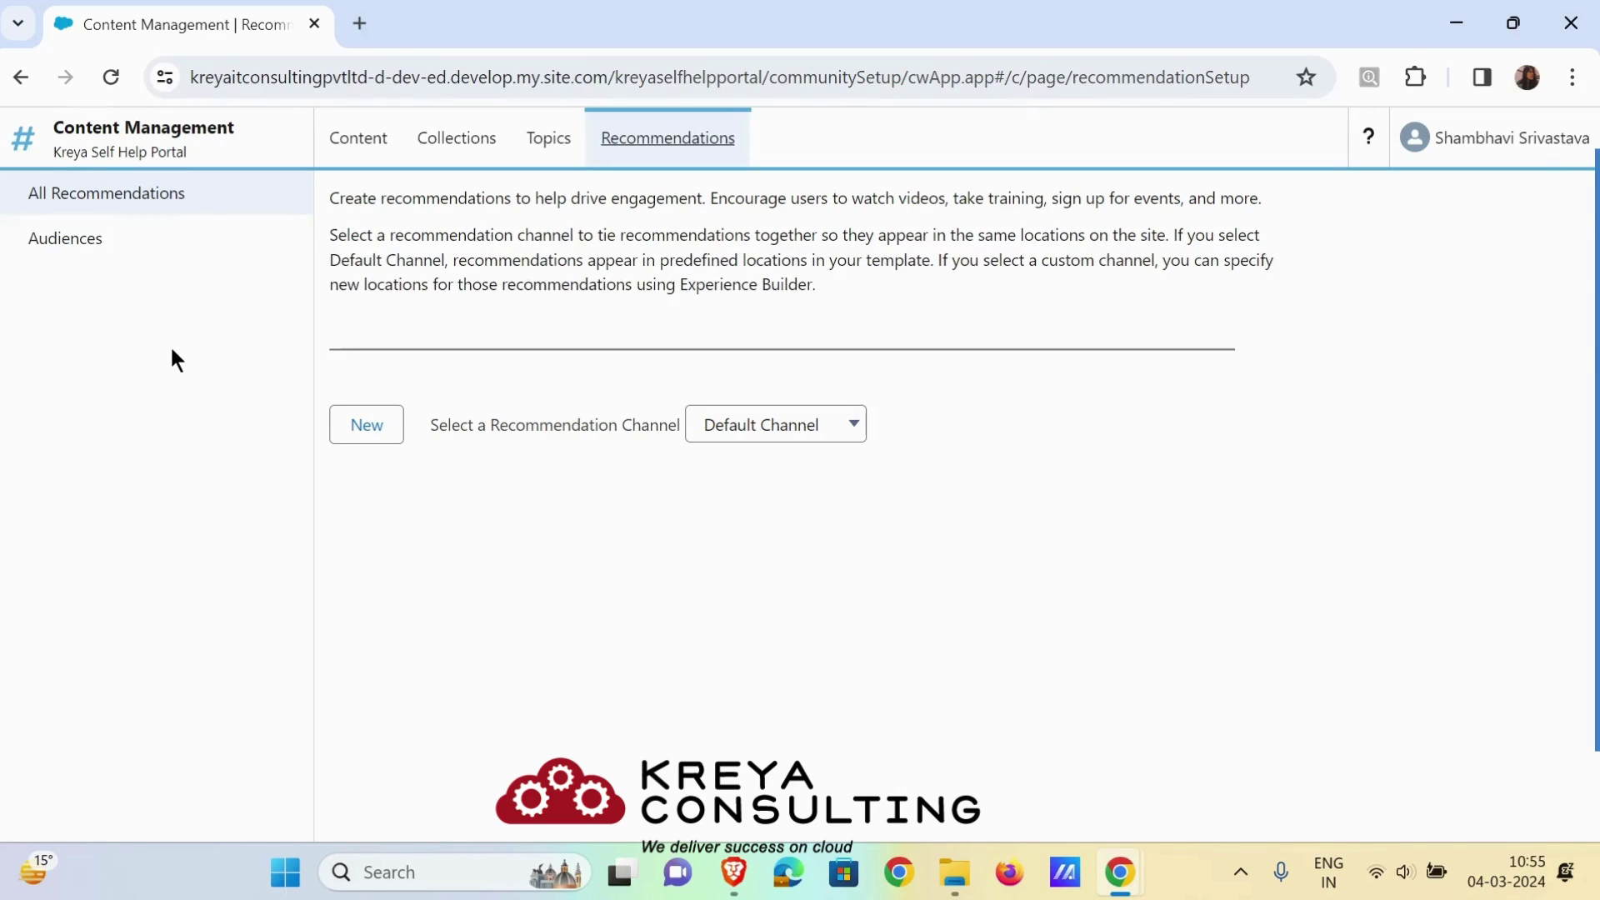
{"action": "left_click", "coordinate": [175, 158]}
{"action": "scroll", "coordinate": [102, 482], "scroll_direction": "down", "scroll_amount": 1}
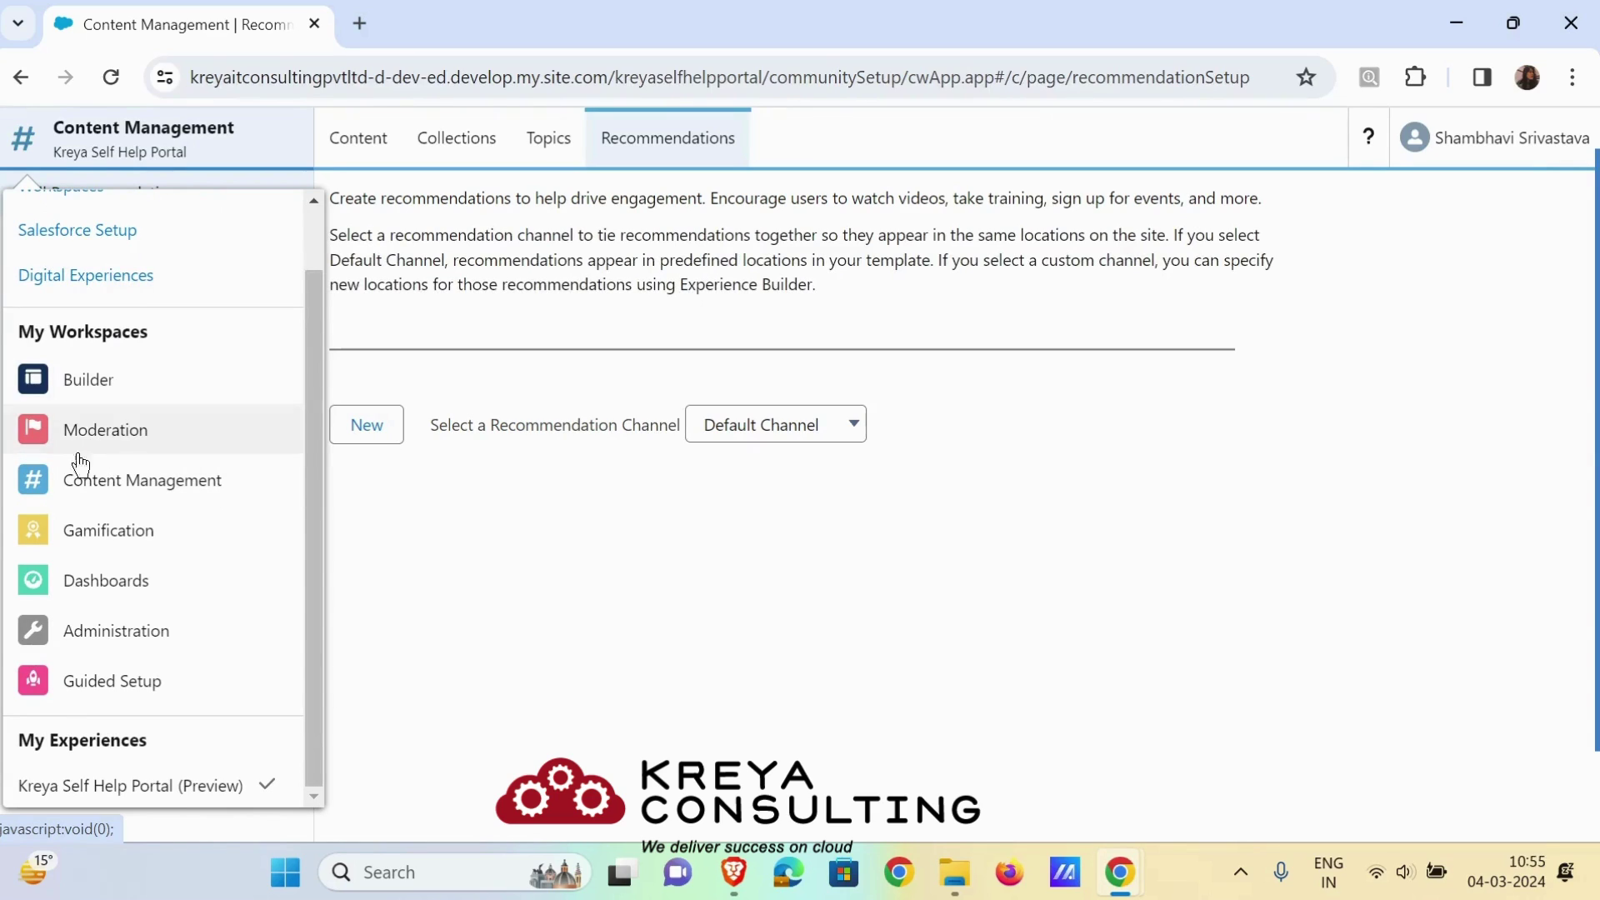
Switch to the Administration workspace and review the Preferences page's General and Experience Management options.
{"action": "left_click", "coordinate": [98, 642]}
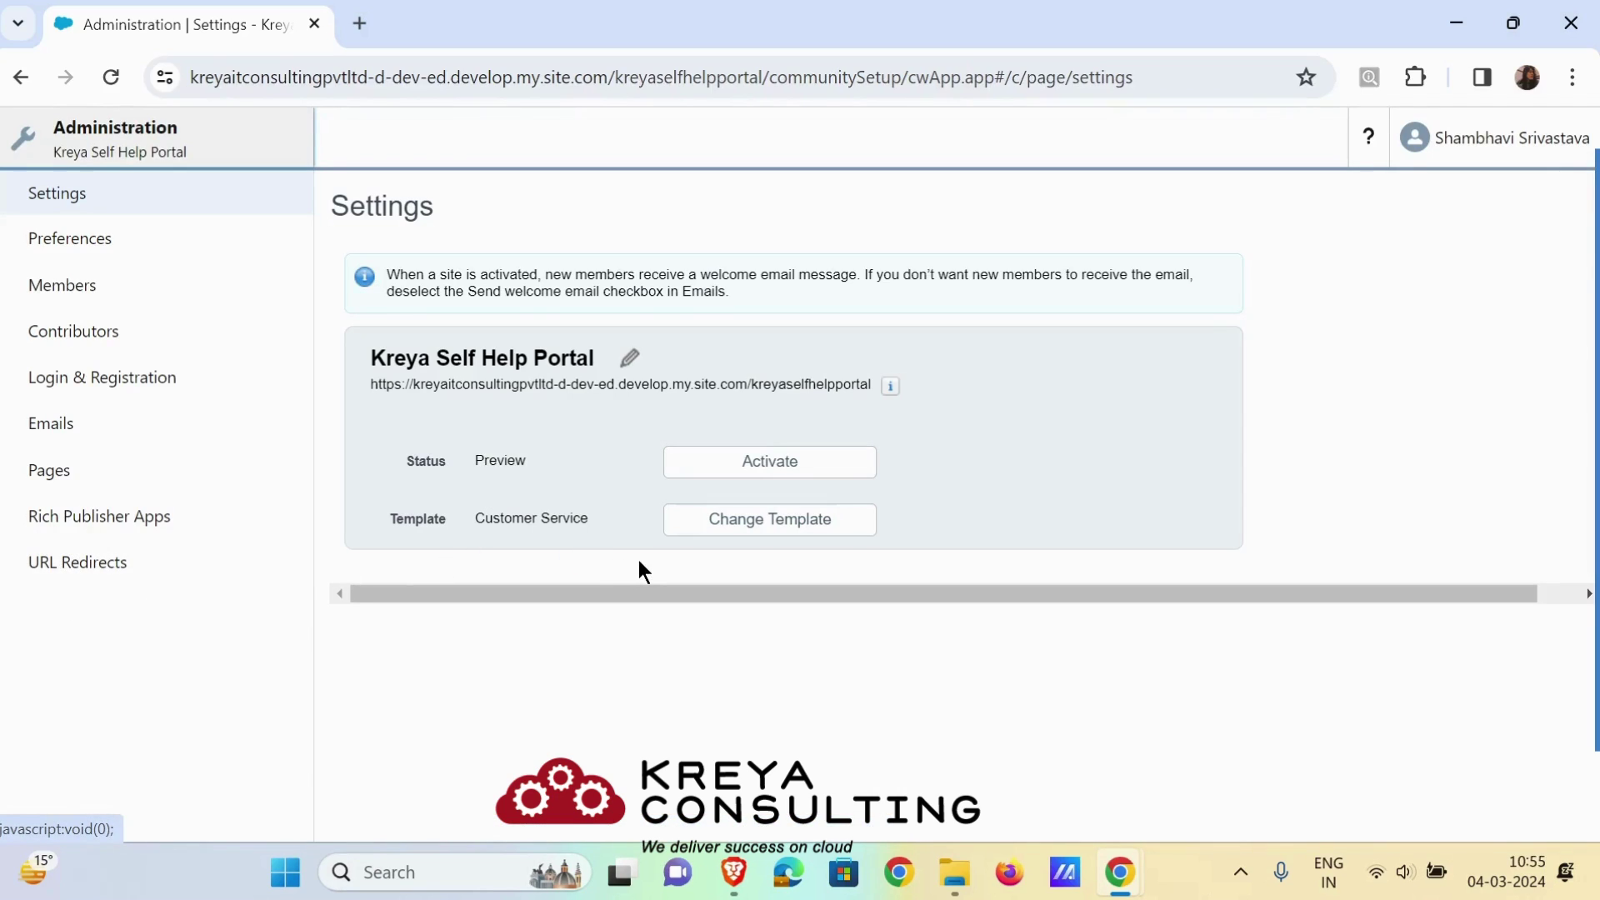
{"action": "left_click", "coordinate": [102, 240]}
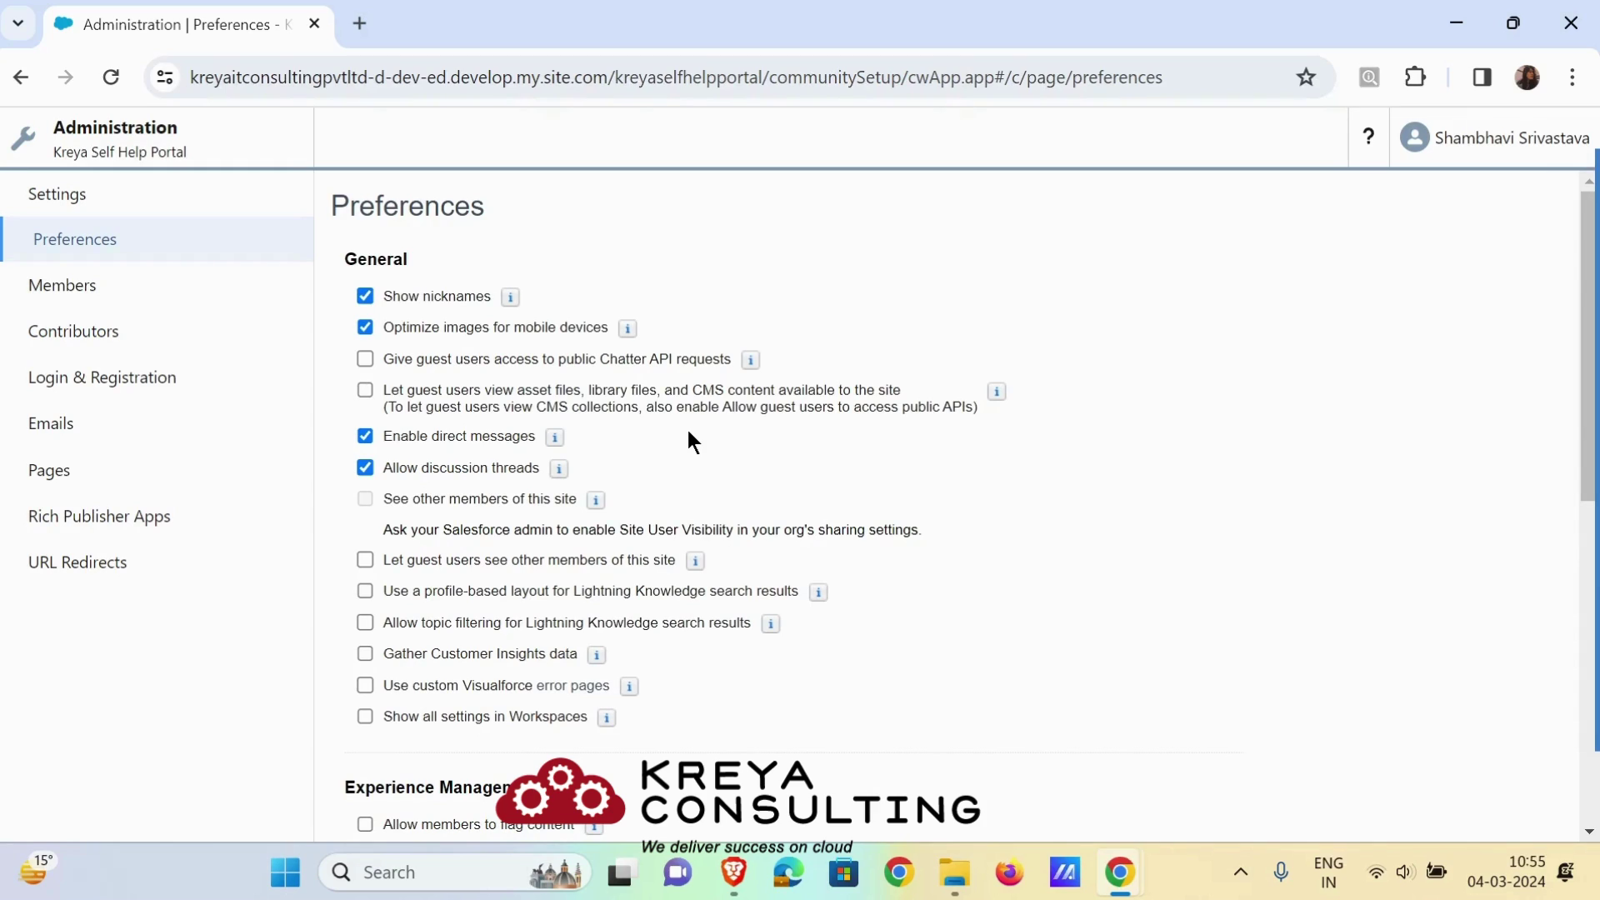
{"action": "scroll", "coordinate": [686, 430], "scroll_direction": "down", "scroll_amount": 5}
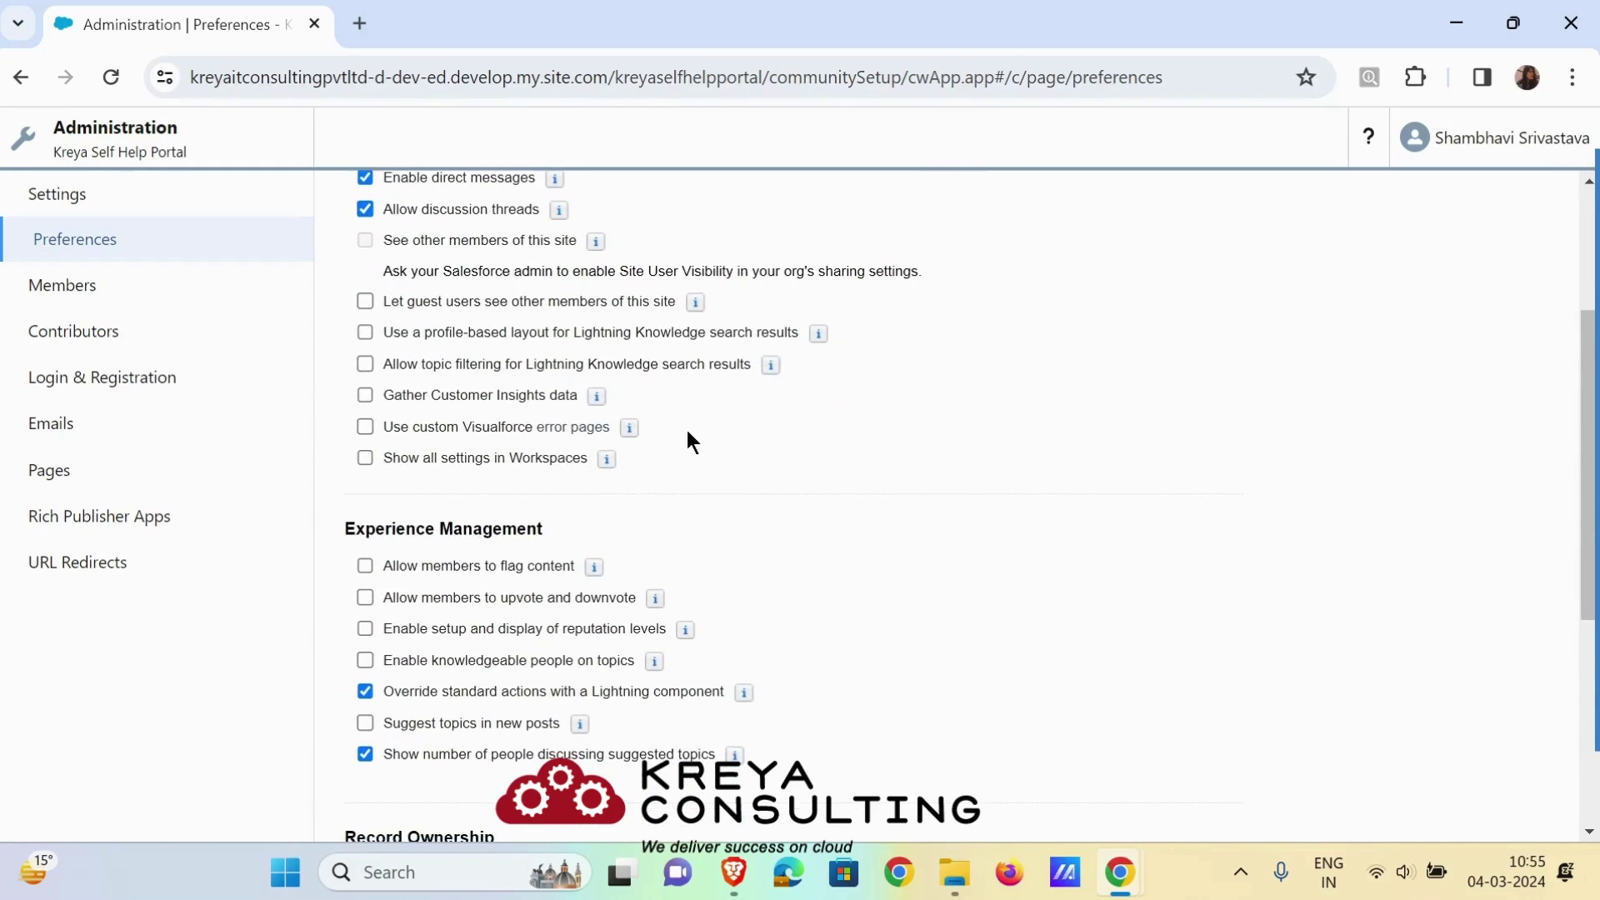
{"action": "scroll", "coordinate": [687, 430], "scroll_direction": "down", "scroll_amount": 2}
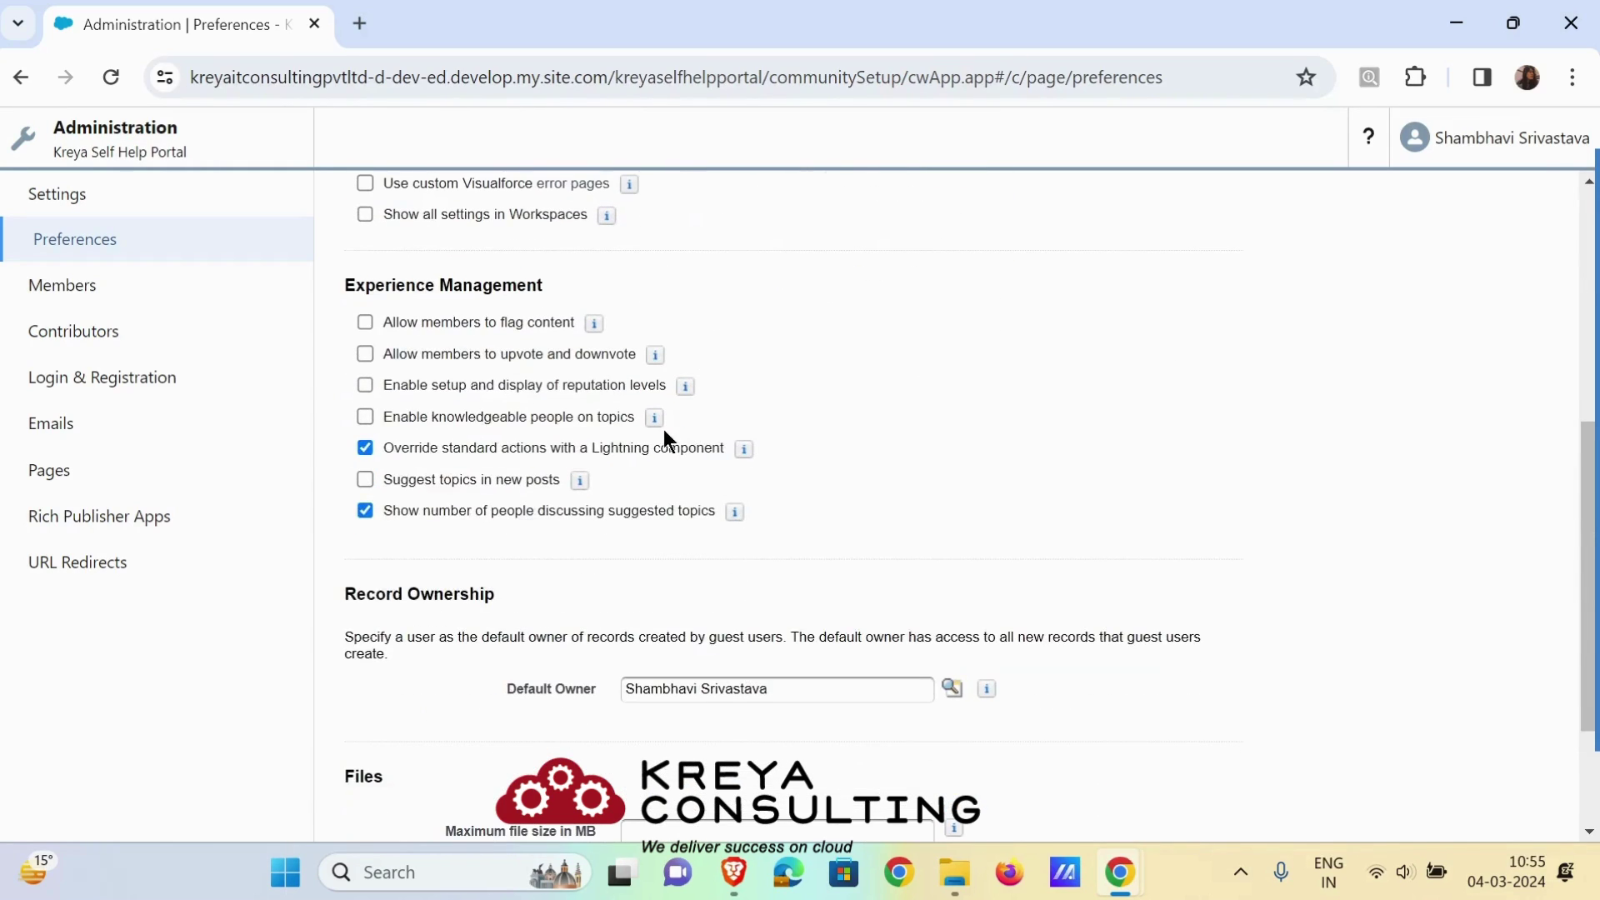
Open the Members page and set the profile Search filter to All.
{"action": "left_click", "coordinate": [30, 290]}
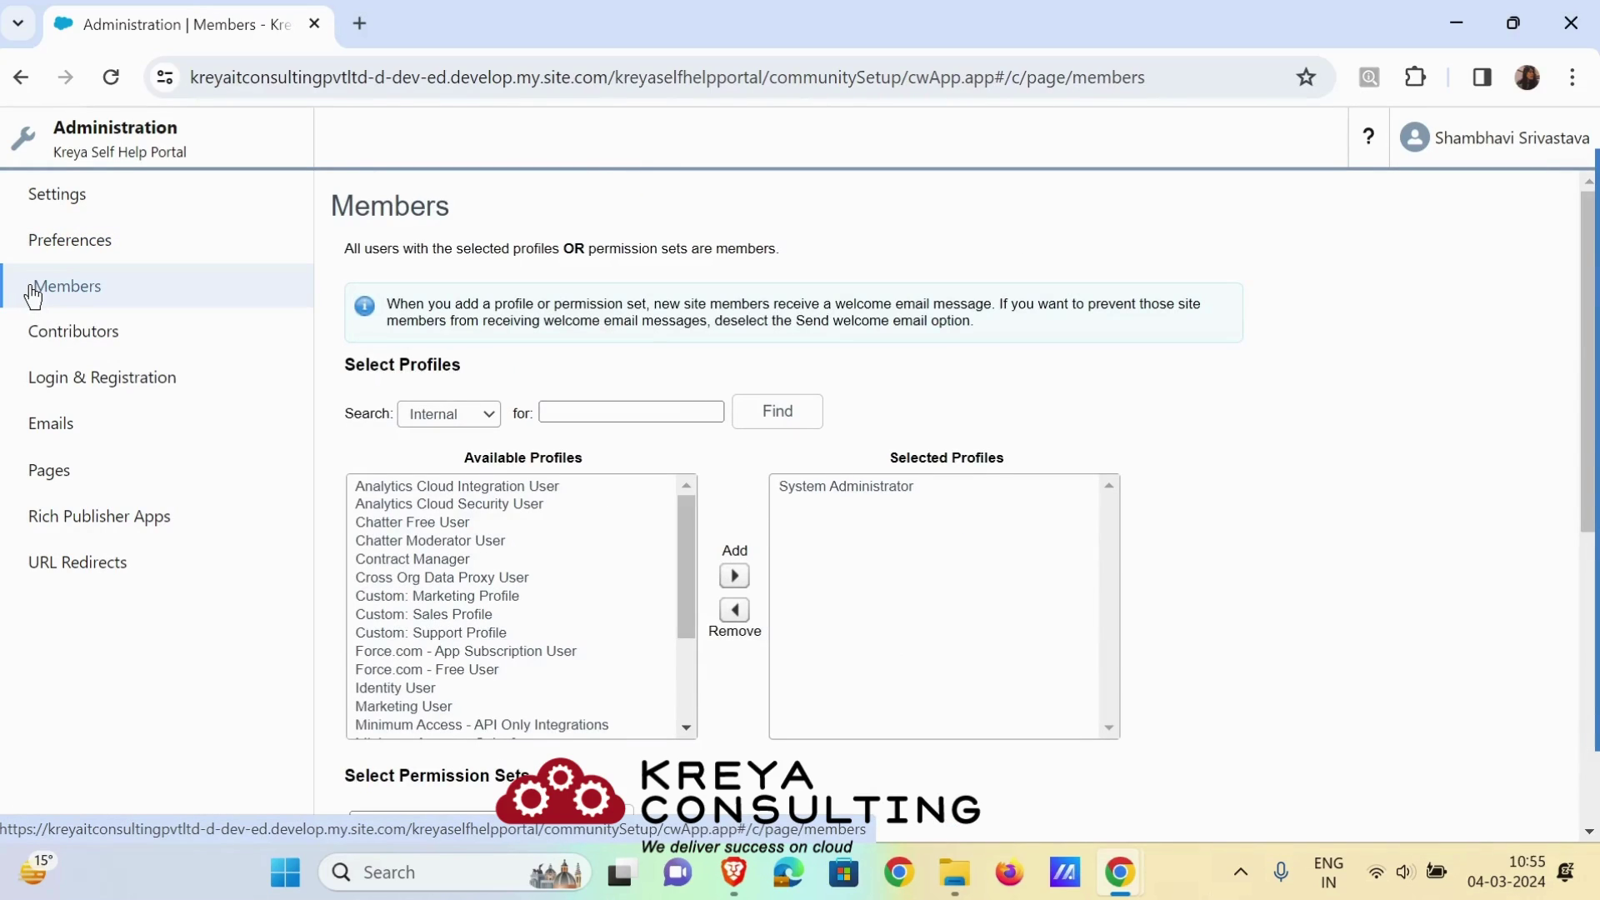
{"action": "scroll", "coordinate": [864, 315], "scroll_direction": "down", "scroll_amount": 1}
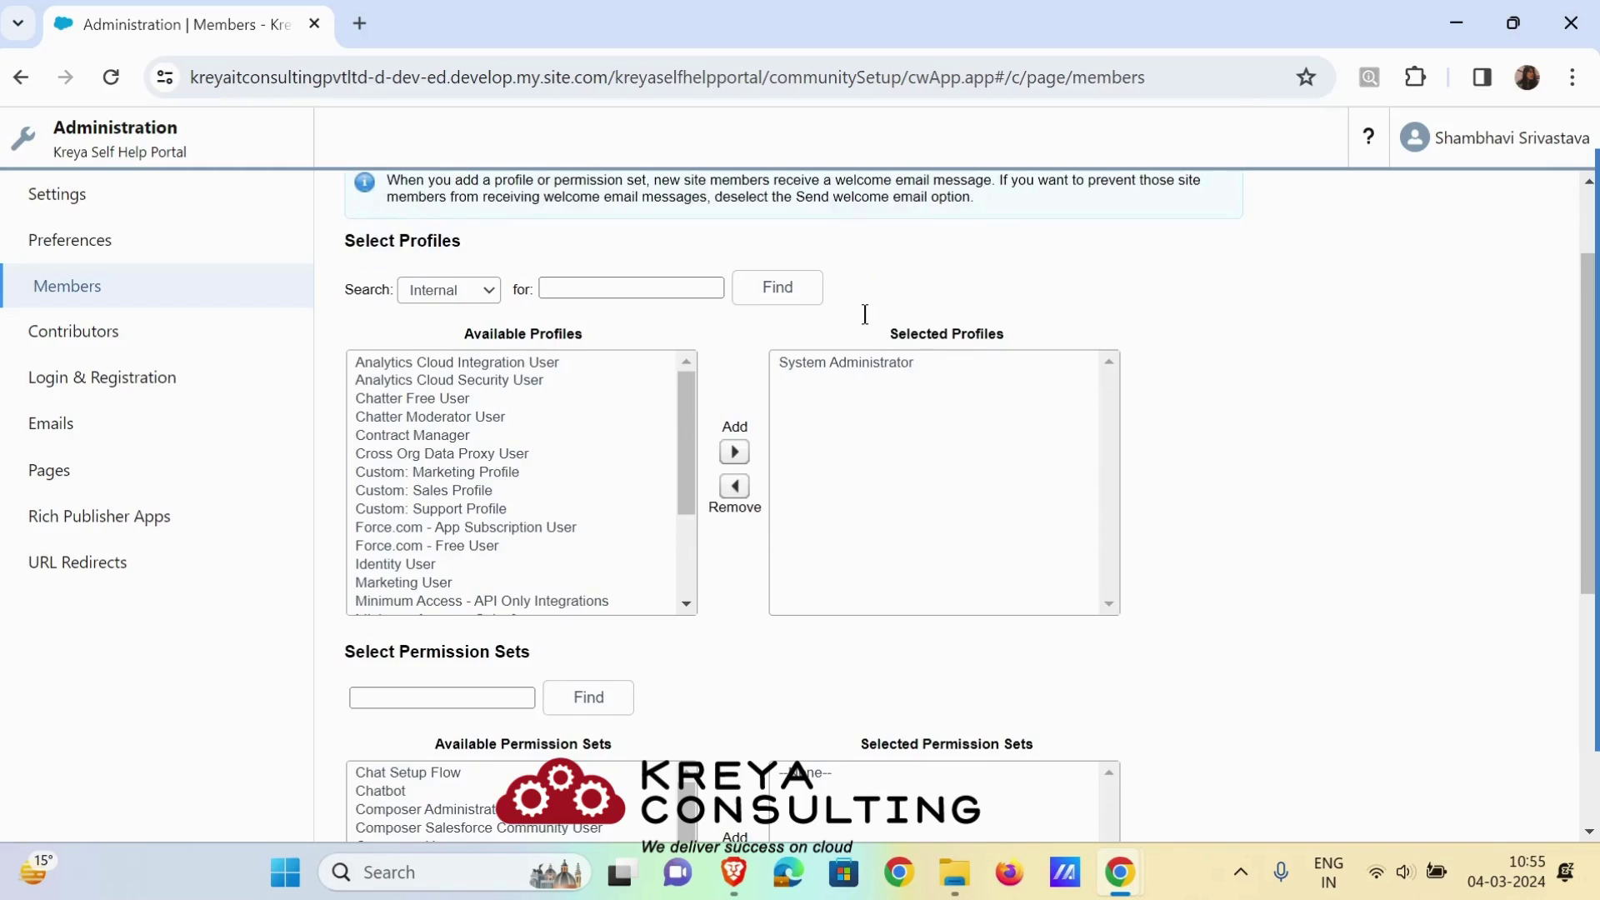
{"action": "scroll", "coordinate": [864, 314], "scroll_direction": "up", "scroll_amount": 1}
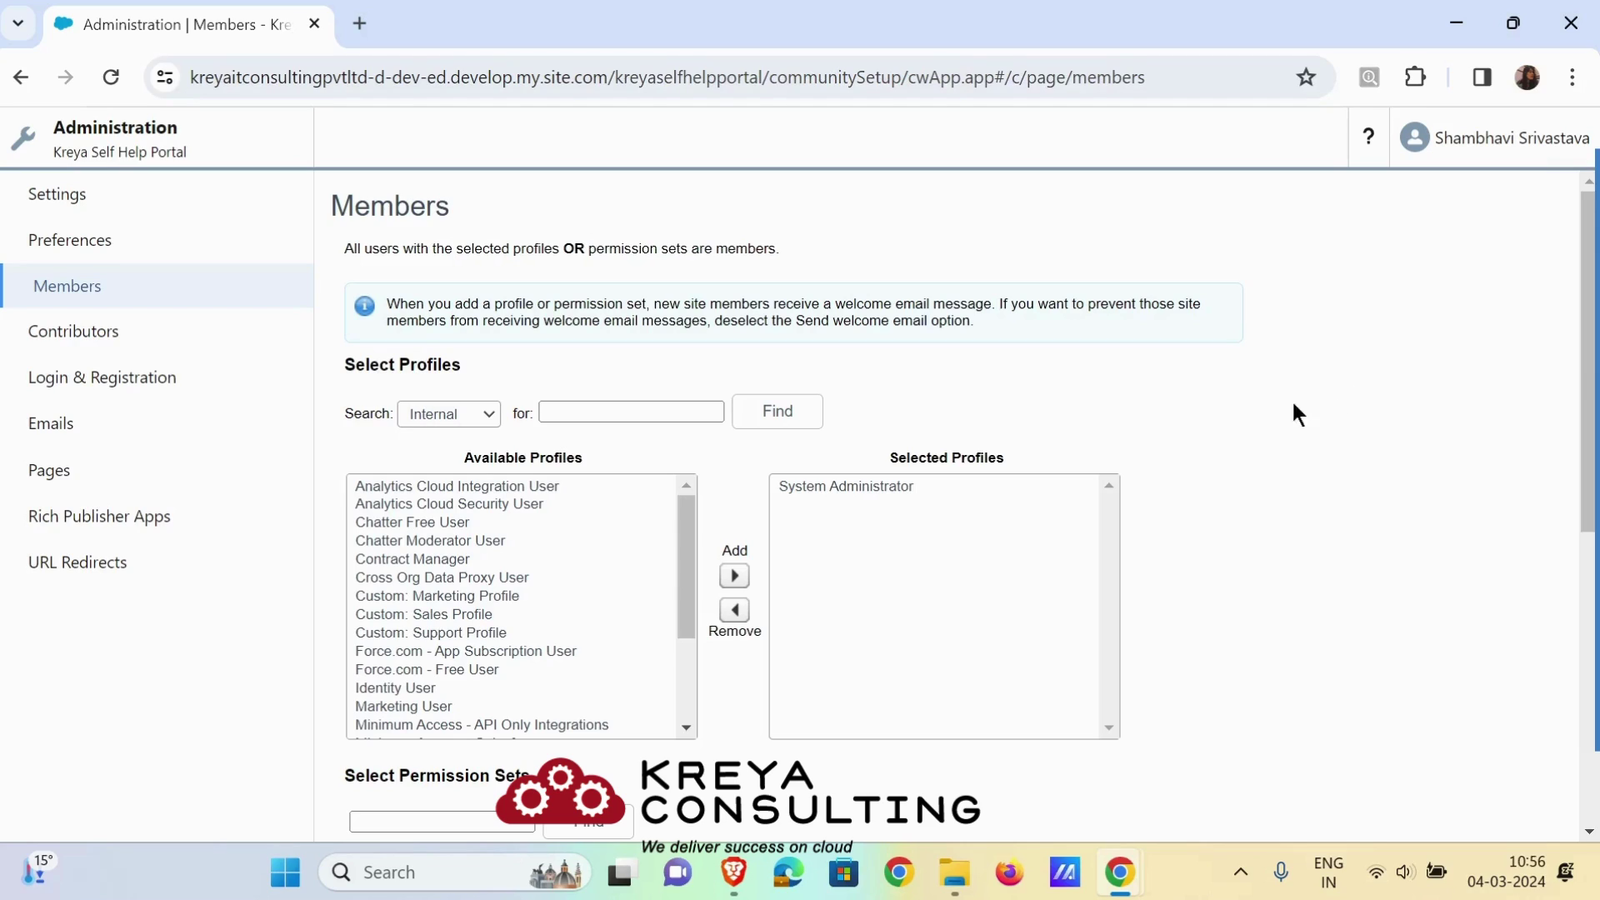
{"action": "left_click", "coordinate": [418, 414]}
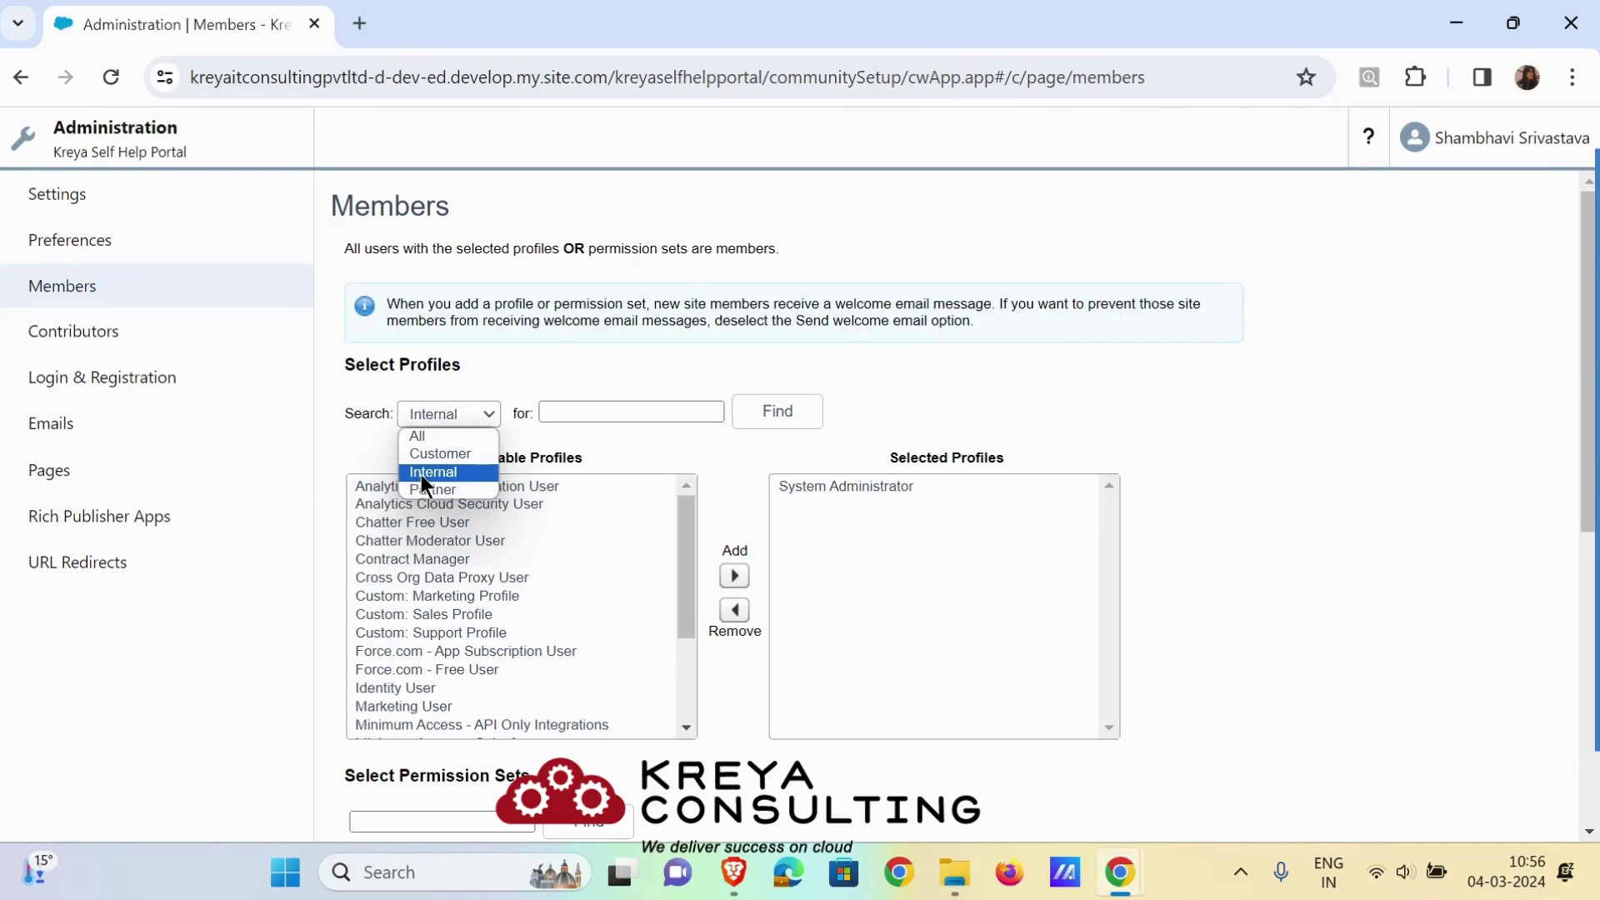
{"action": "left_click", "coordinate": [435, 435]}
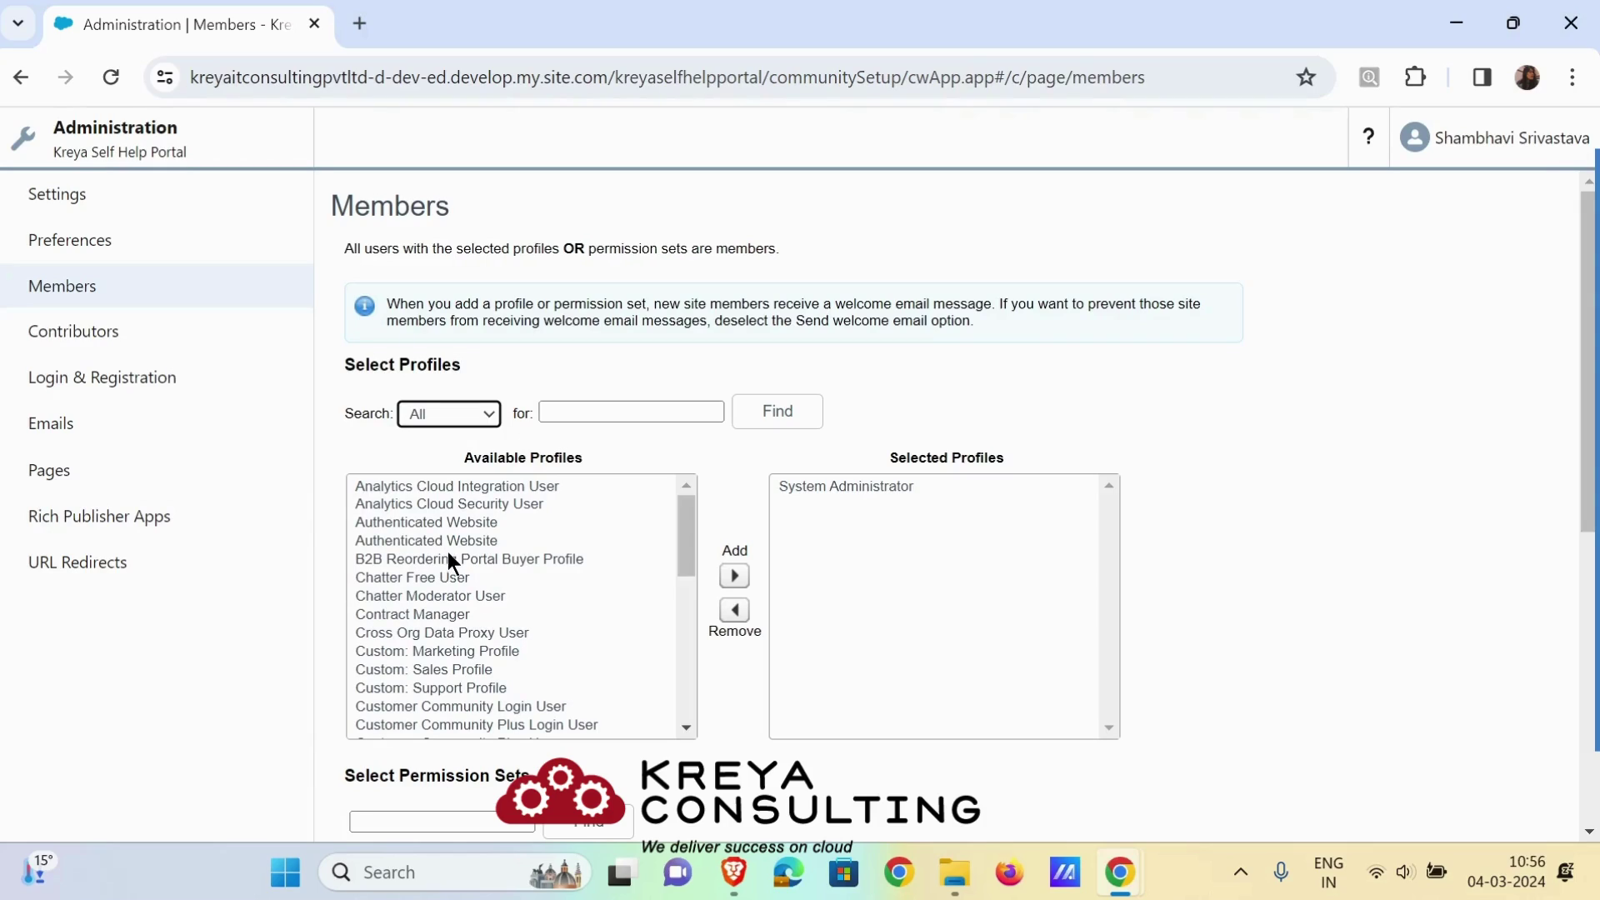
Add the four Customer Community Login, Plus Login, Plus and User profiles to Selected Profiles.
{"action": "scroll", "coordinate": [456, 583], "scroll_direction": "down", "scroll_amount": 3}
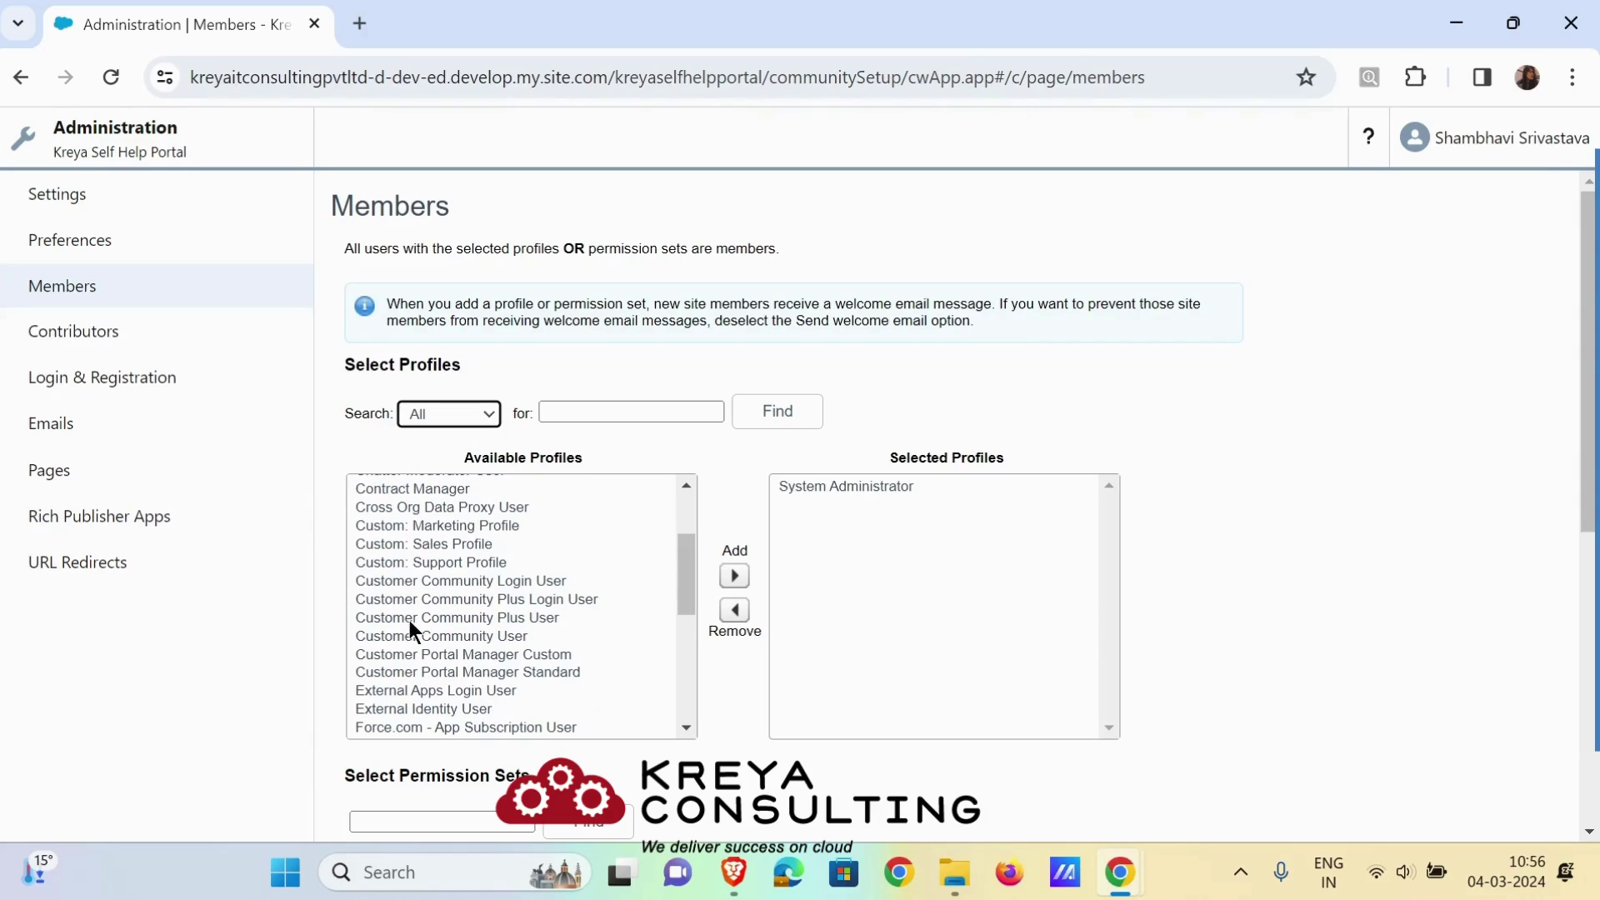
{"action": "left_click", "coordinate": [409, 581]}
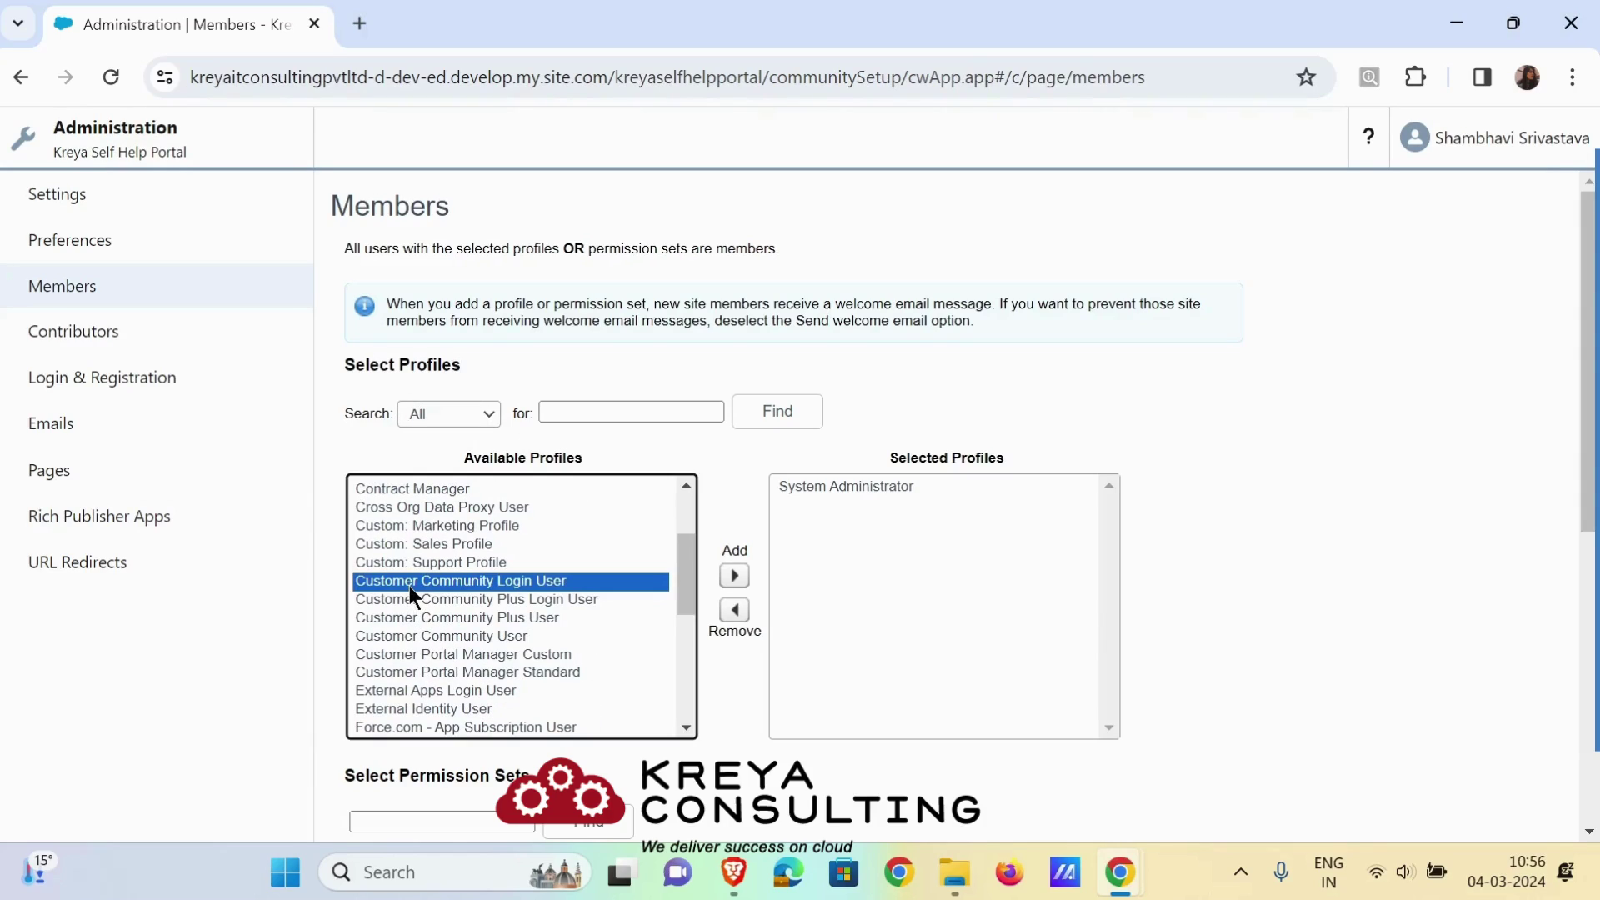
{"action": "left_click", "coordinate": [456, 600], "text": "ctrl"}
{"action": "left_click", "coordinate": [455, 618], "text": "ctrl"}
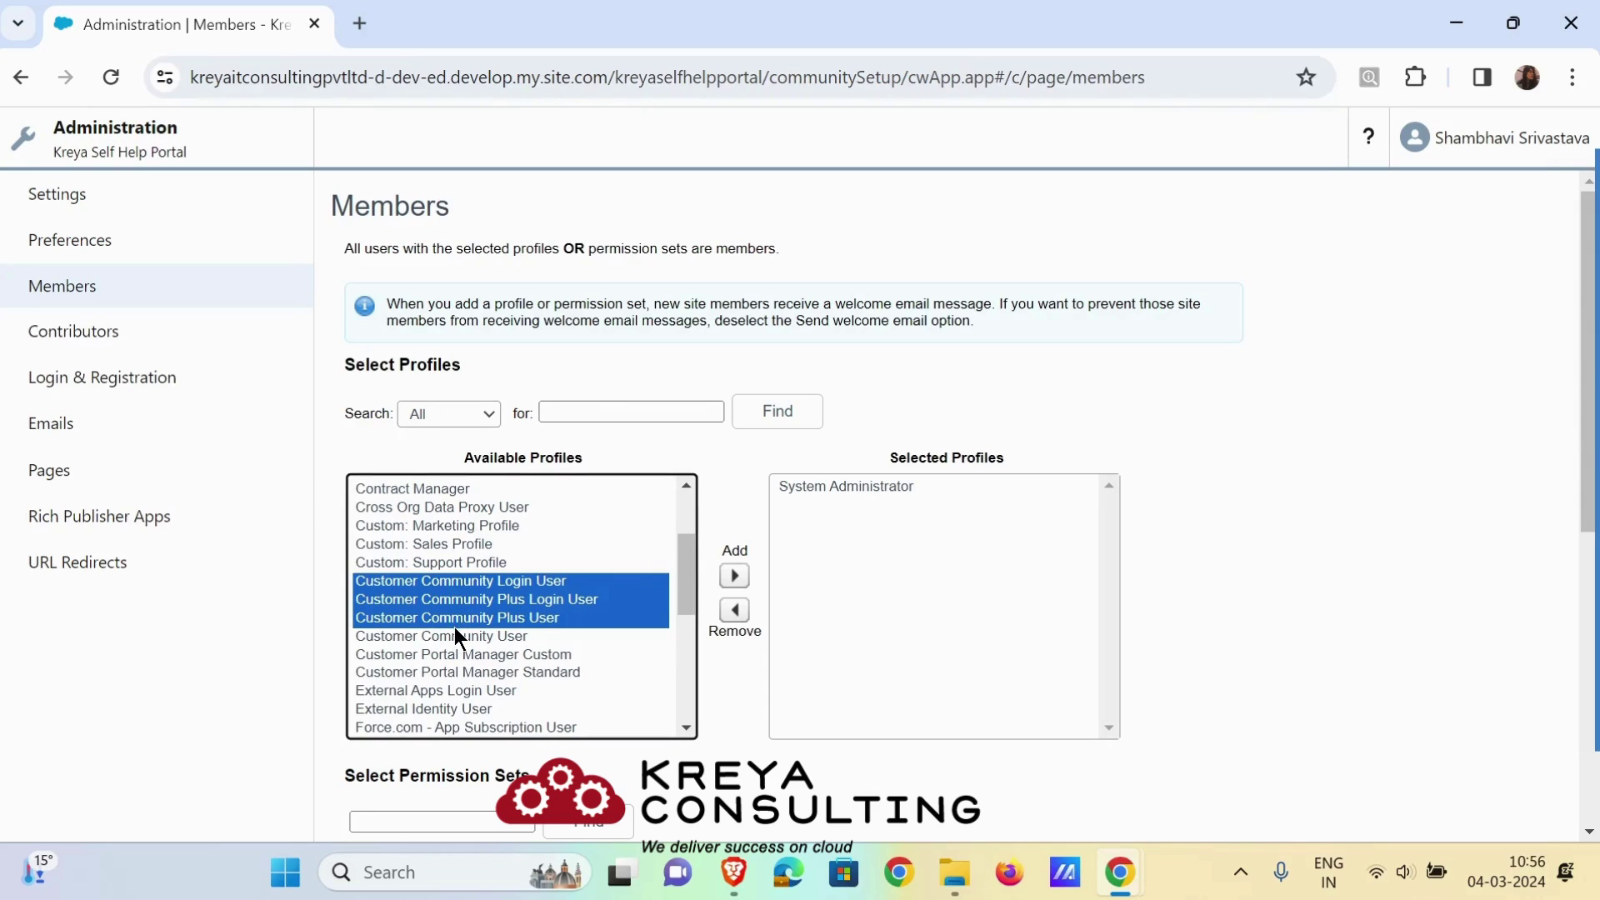
{"action": "left_click", "coordinate": [456, 637], "text": "ctrl"}
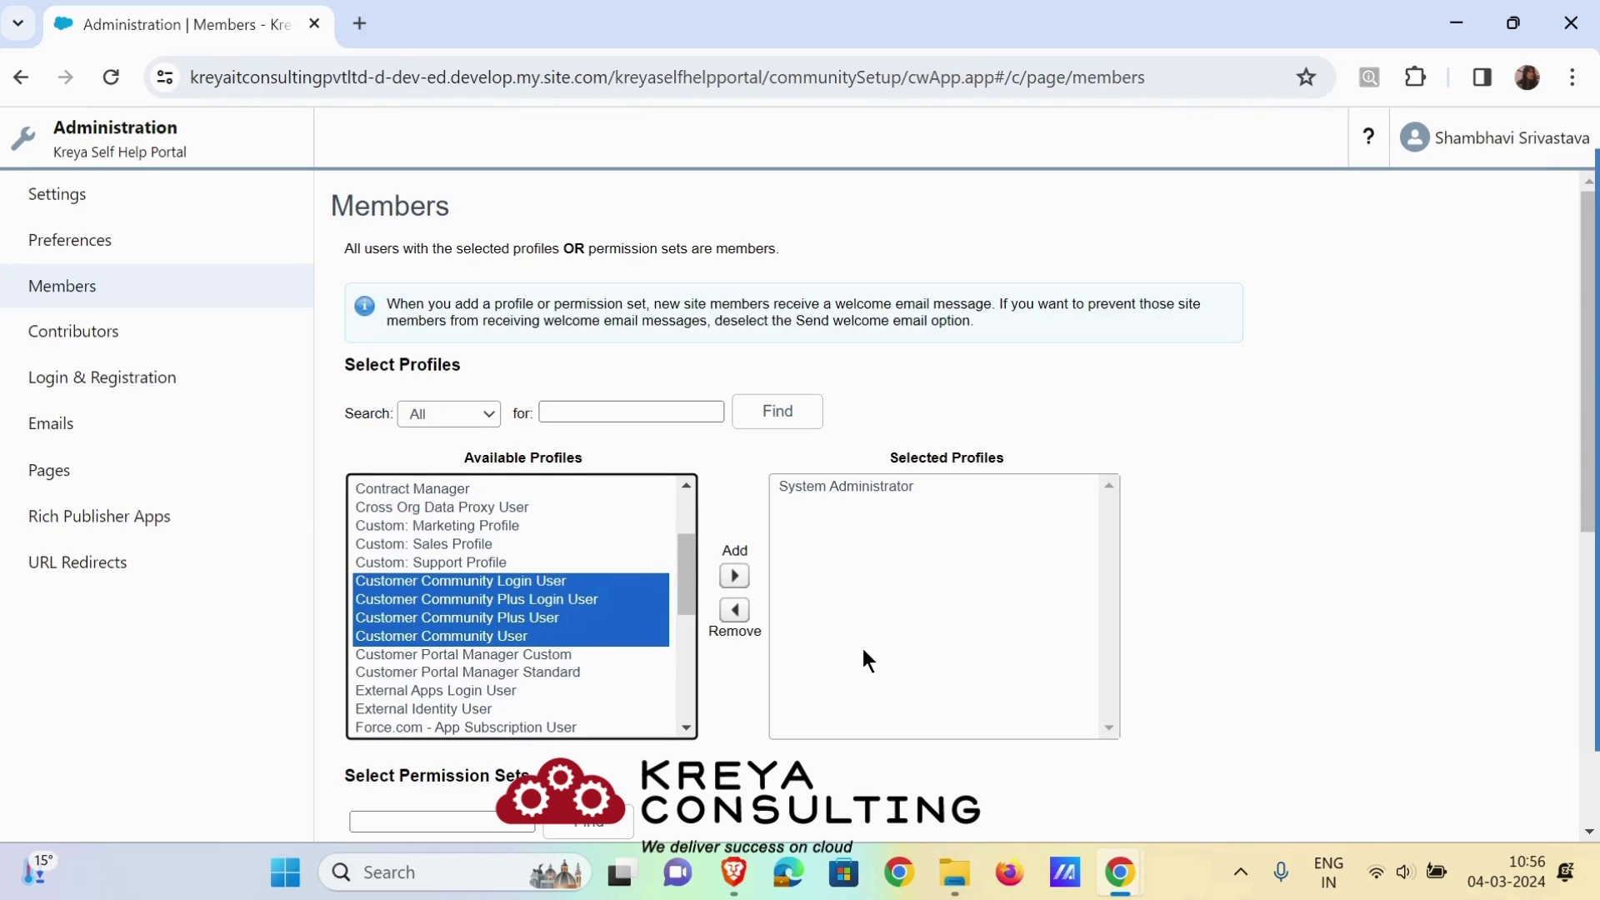
{"action": "left_click", "coordinate": [723, 583]}
Scroll through the Members page to review permission sets and the Site Role setting.
{"action": "scroll", "coordinate": [725, 588], "scroll_direction": "down", "scroll_amount": 3}
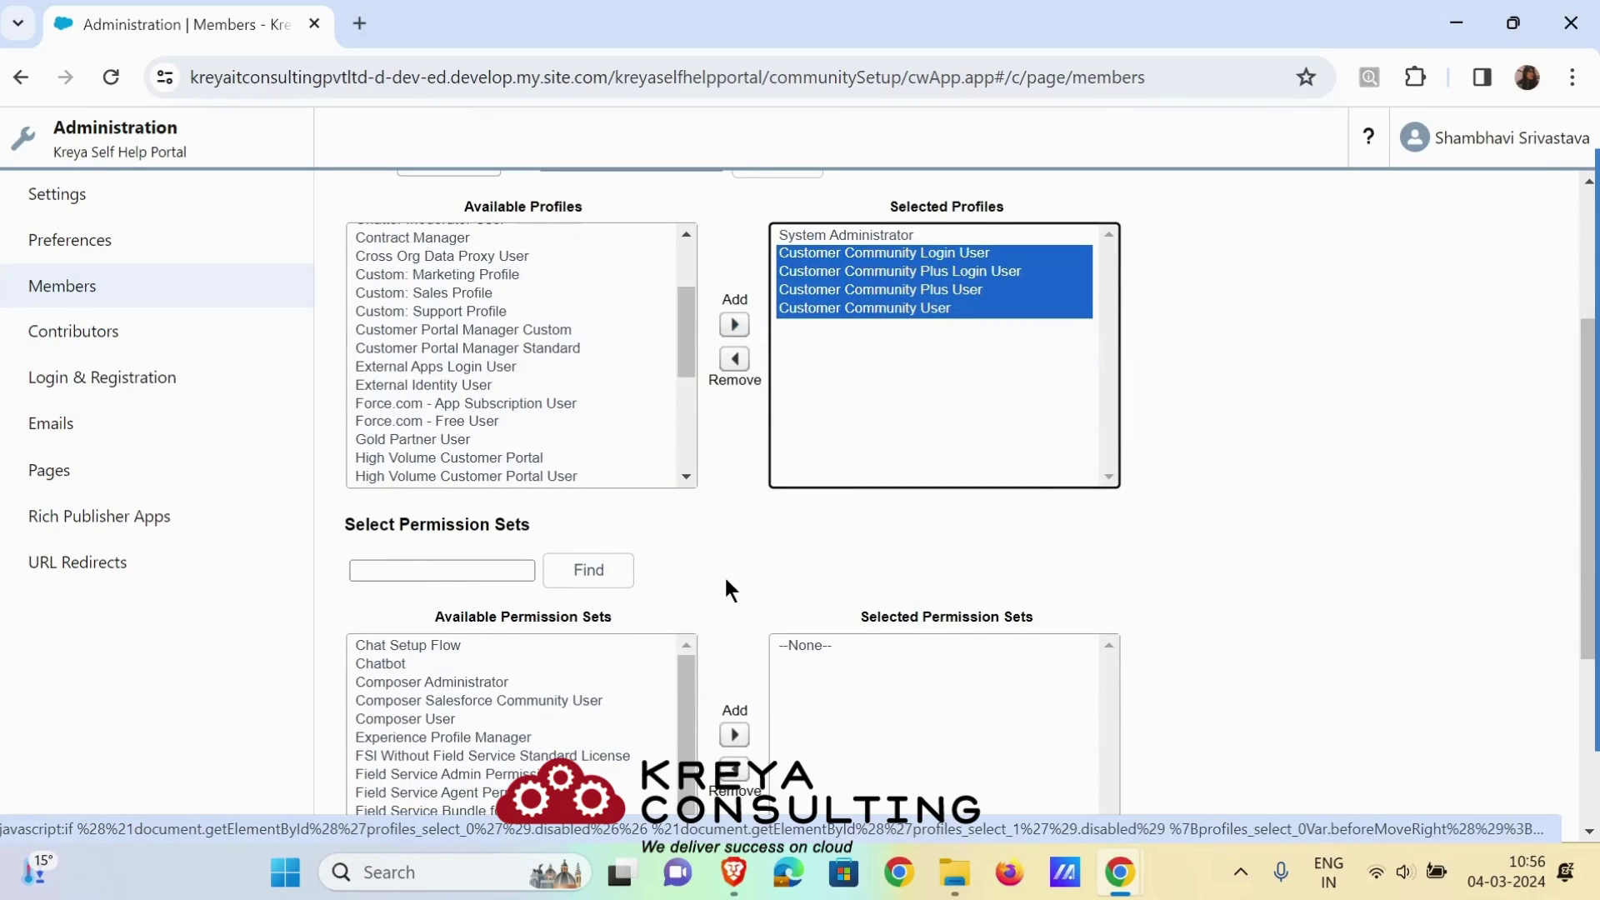
{"action": "scroll", "coordinate": [729, 590], "scroll_direction": "down", "scroll_amount": 2}
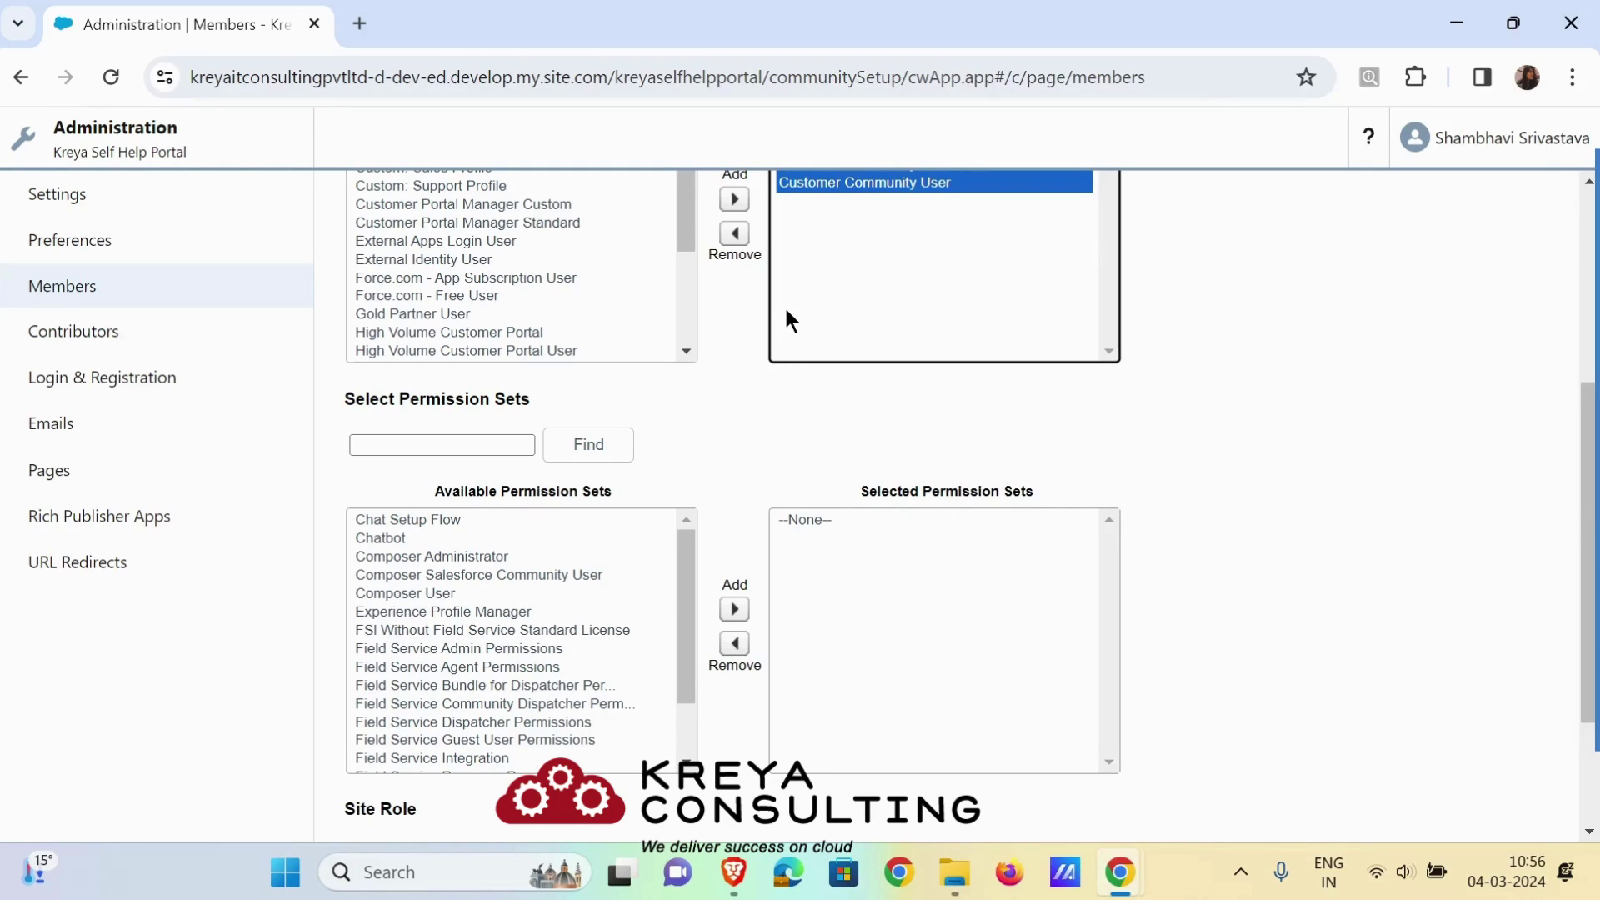
{"action": "scroll", "coordinate": [993, 275], "scroll_direction": "up", "scroll_amount": 2}
{"action": "scroll", "coordinate": [797, 563], "scroll_direction": "up", "scroll_amount": 2}
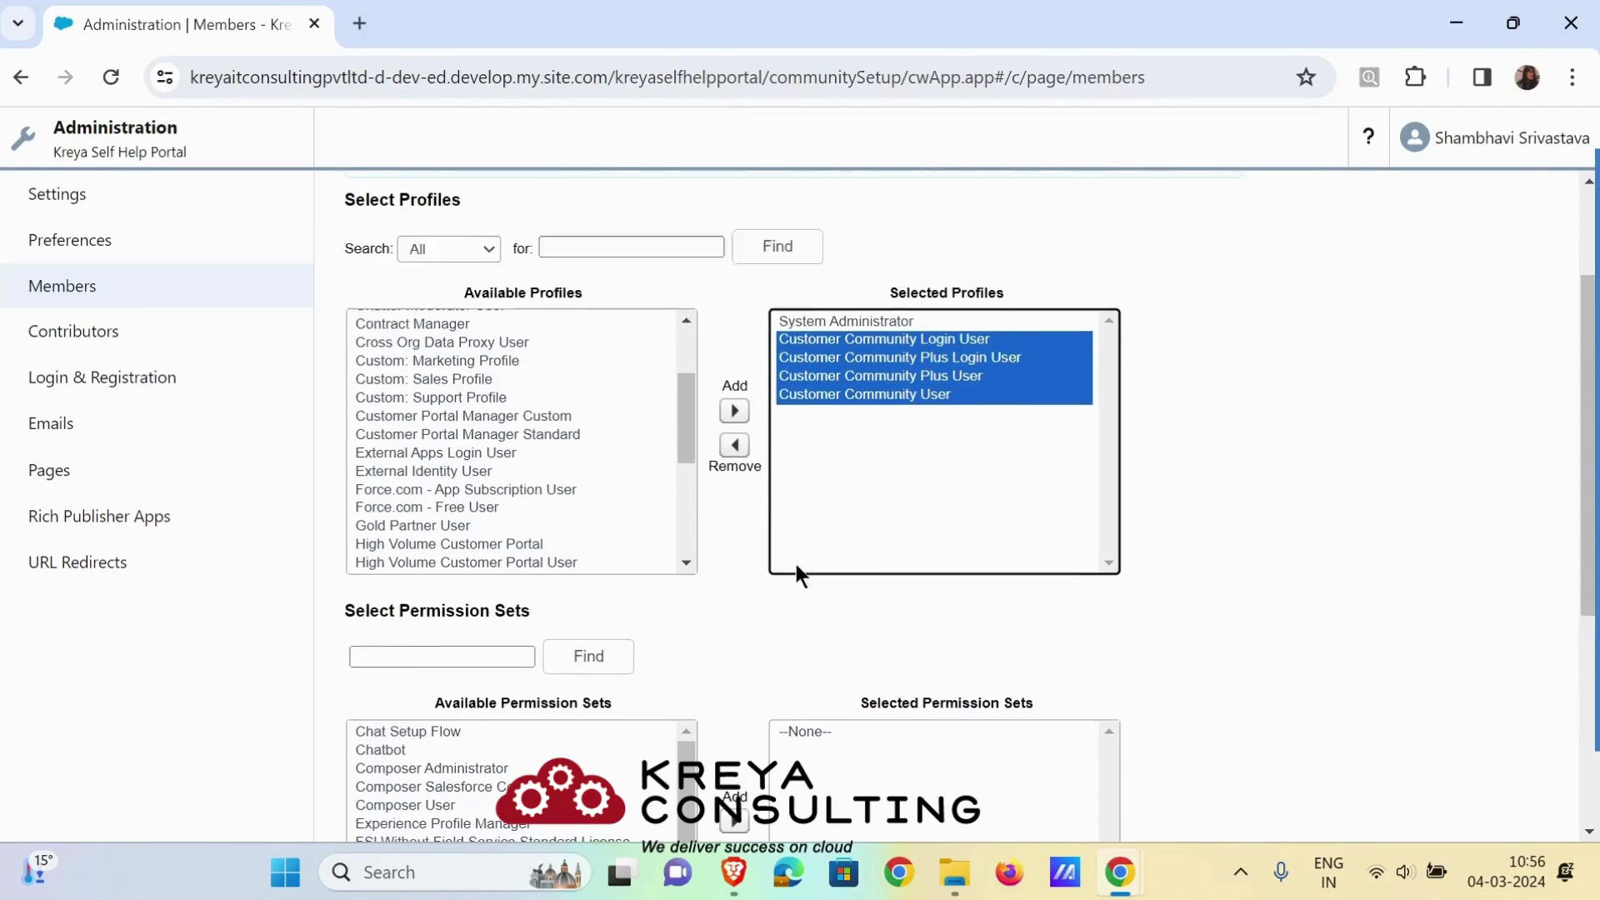
{"action": "scroll", "coordinate": [783, 585], "scroll_direction": "down", "scroll_amount": 3}
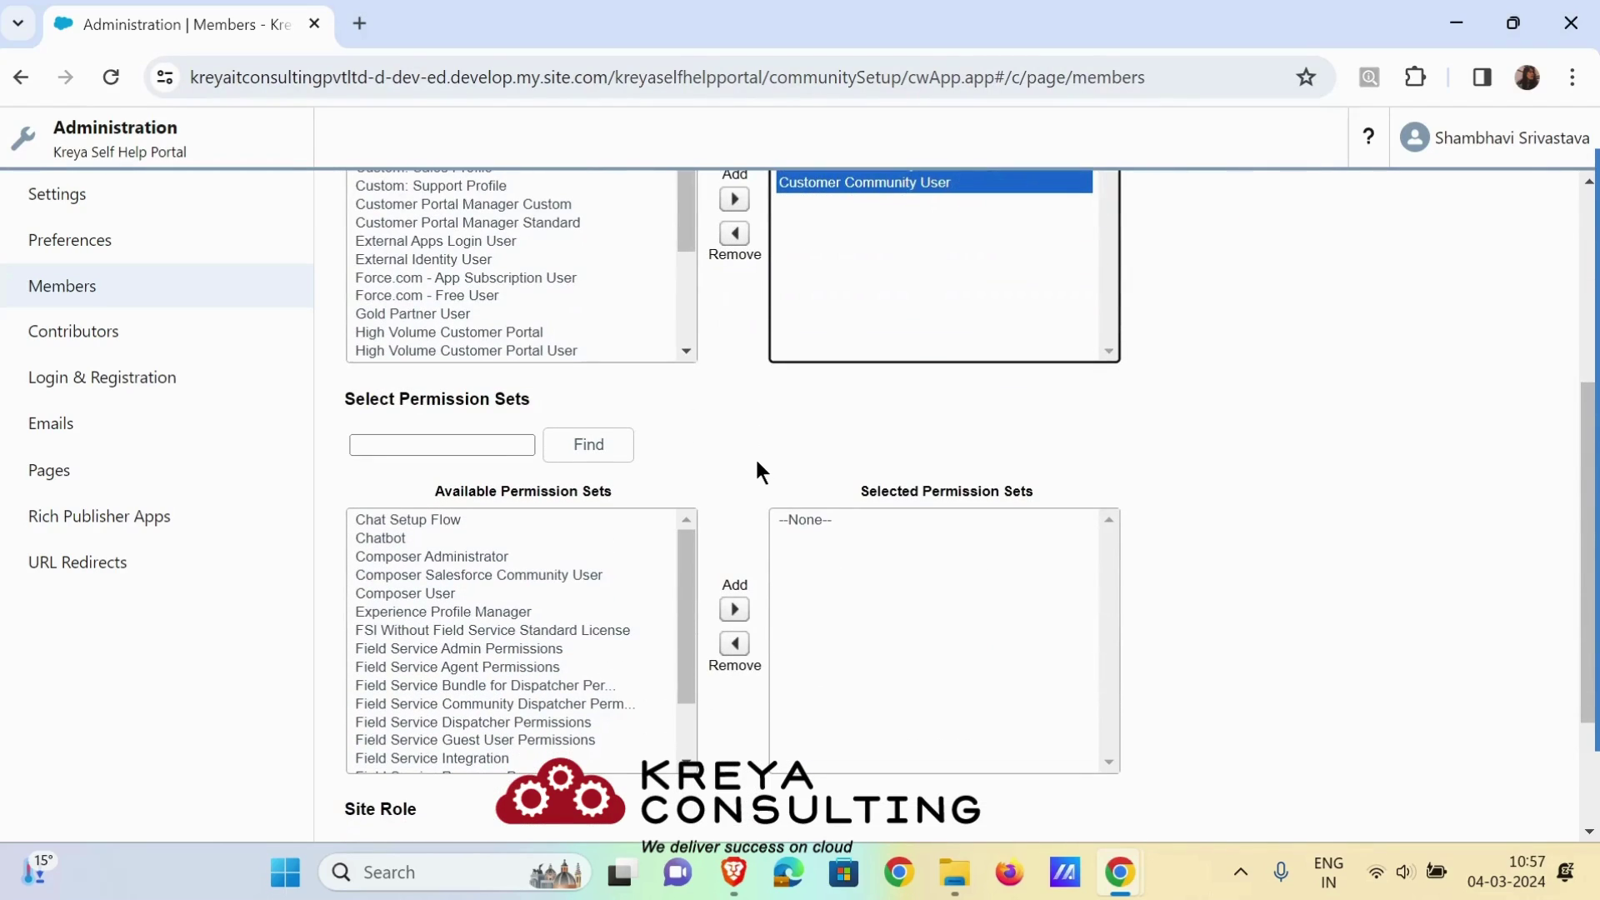
{"action": "scroll", "coordinate": [755, 456], "scroll_direction": "down", "scroll_amount": 2}
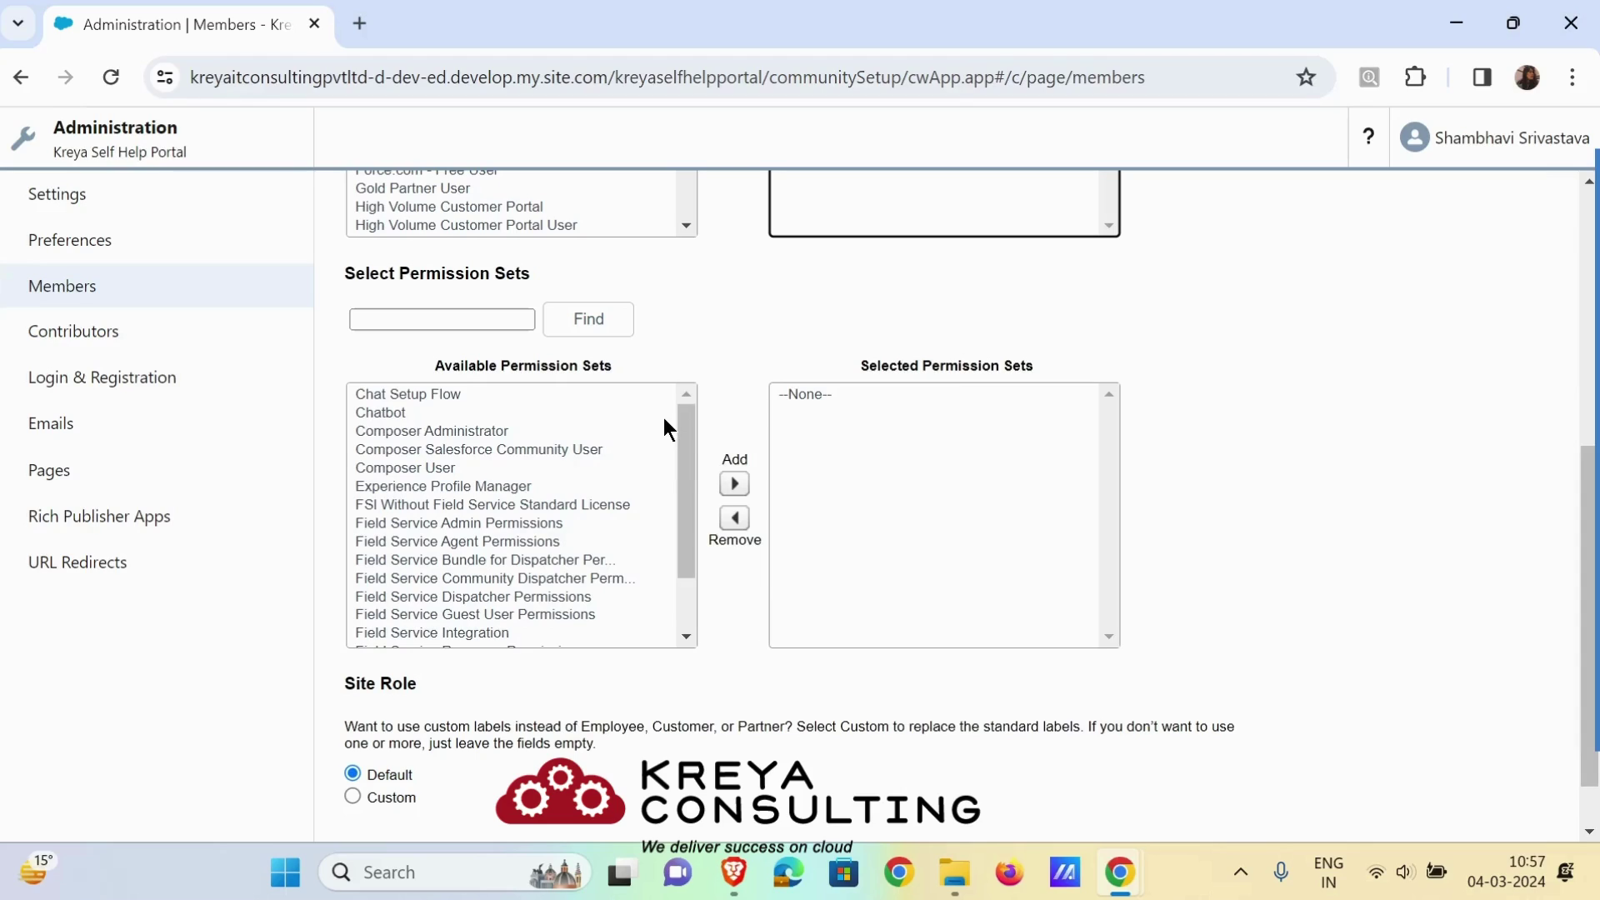
{"action": "scroll", "coordinate": [663, 418], "scroll_direction": "down", "scroll_amount": 1}
{"action": "scroll", "coordinate": [669, 583], "scroll_direction": "down", "scroll_amount": 1}
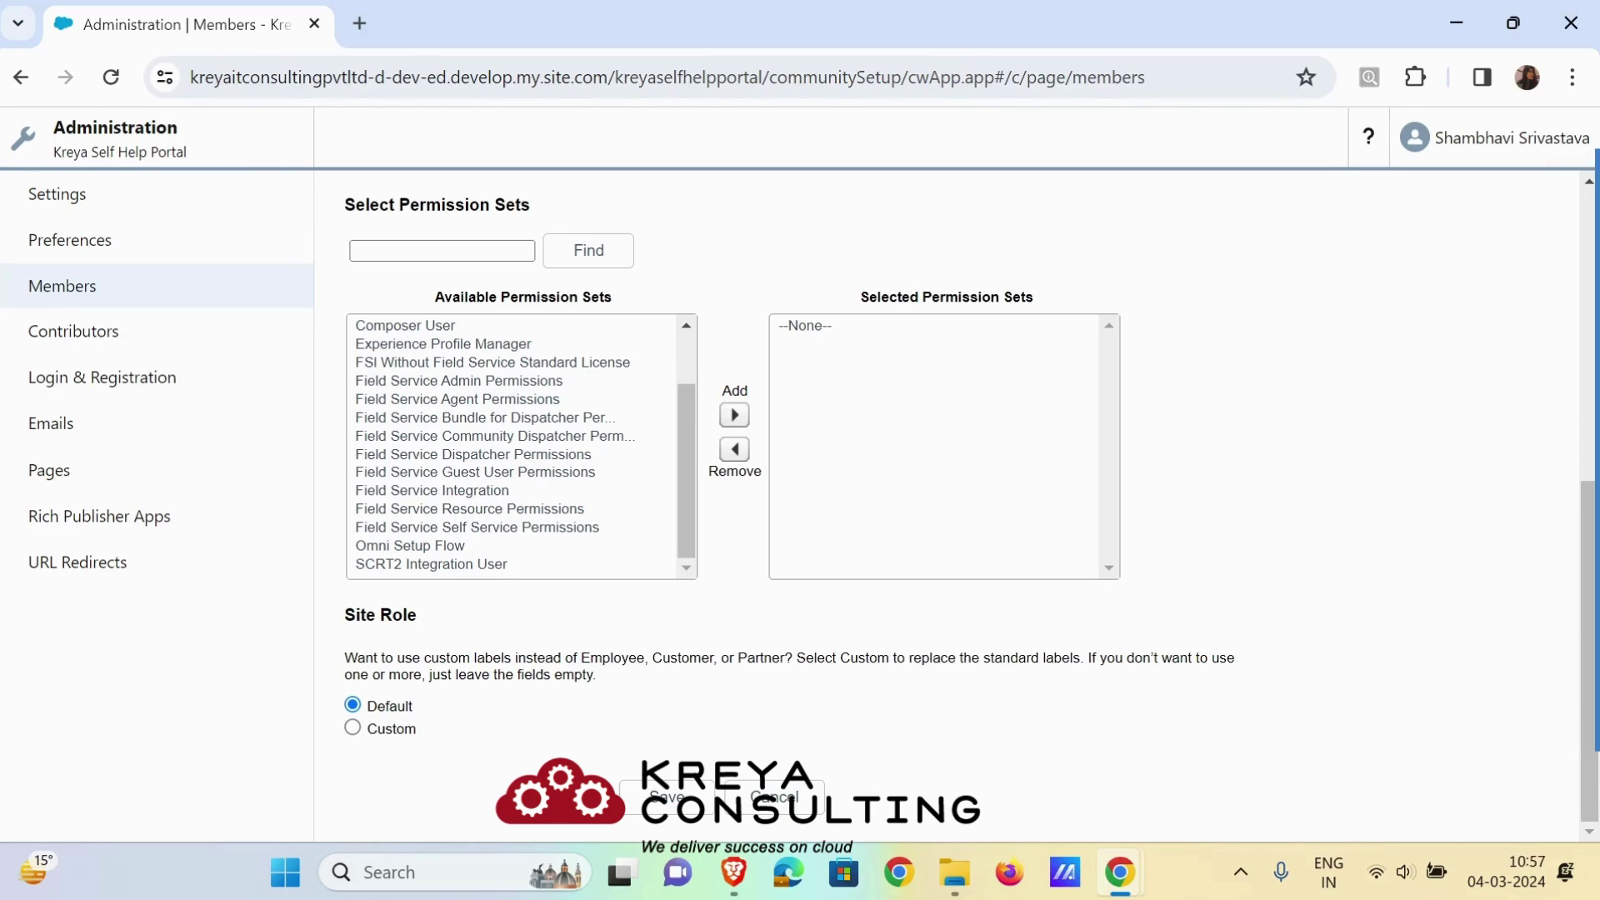
{"action": "scroll", "coordinate": [556, 625], "scroll_direction": "up", "scroll_amount": 1}
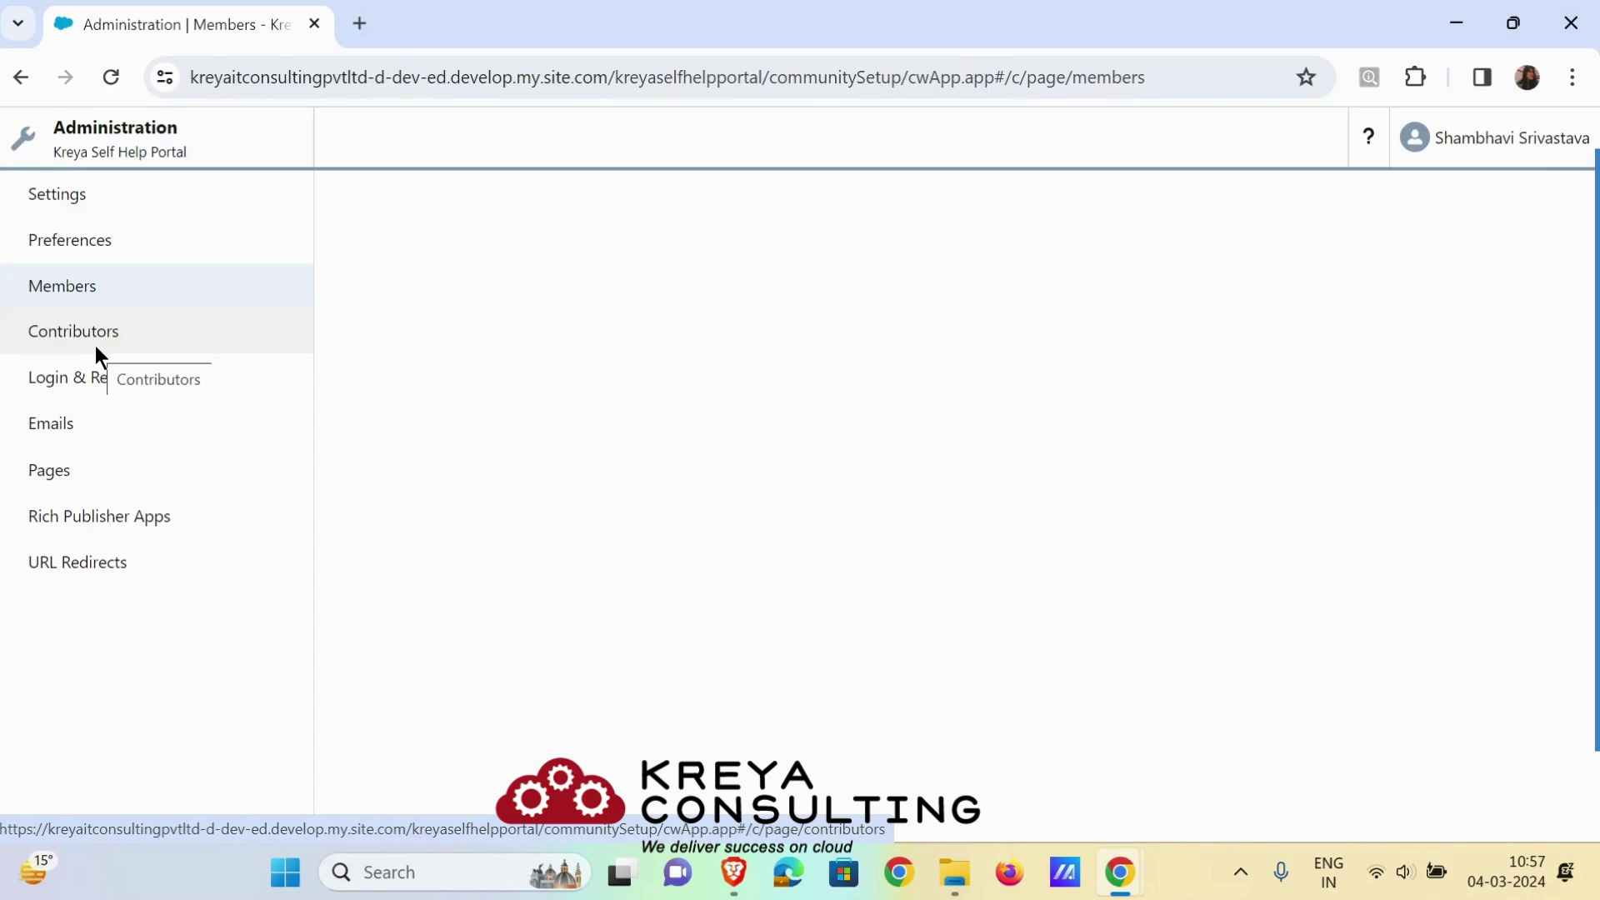
Open Login & Registration and review its Branding Options and Default Page login setup.
{"action": "left_click", "coordinate": [84, 380]}
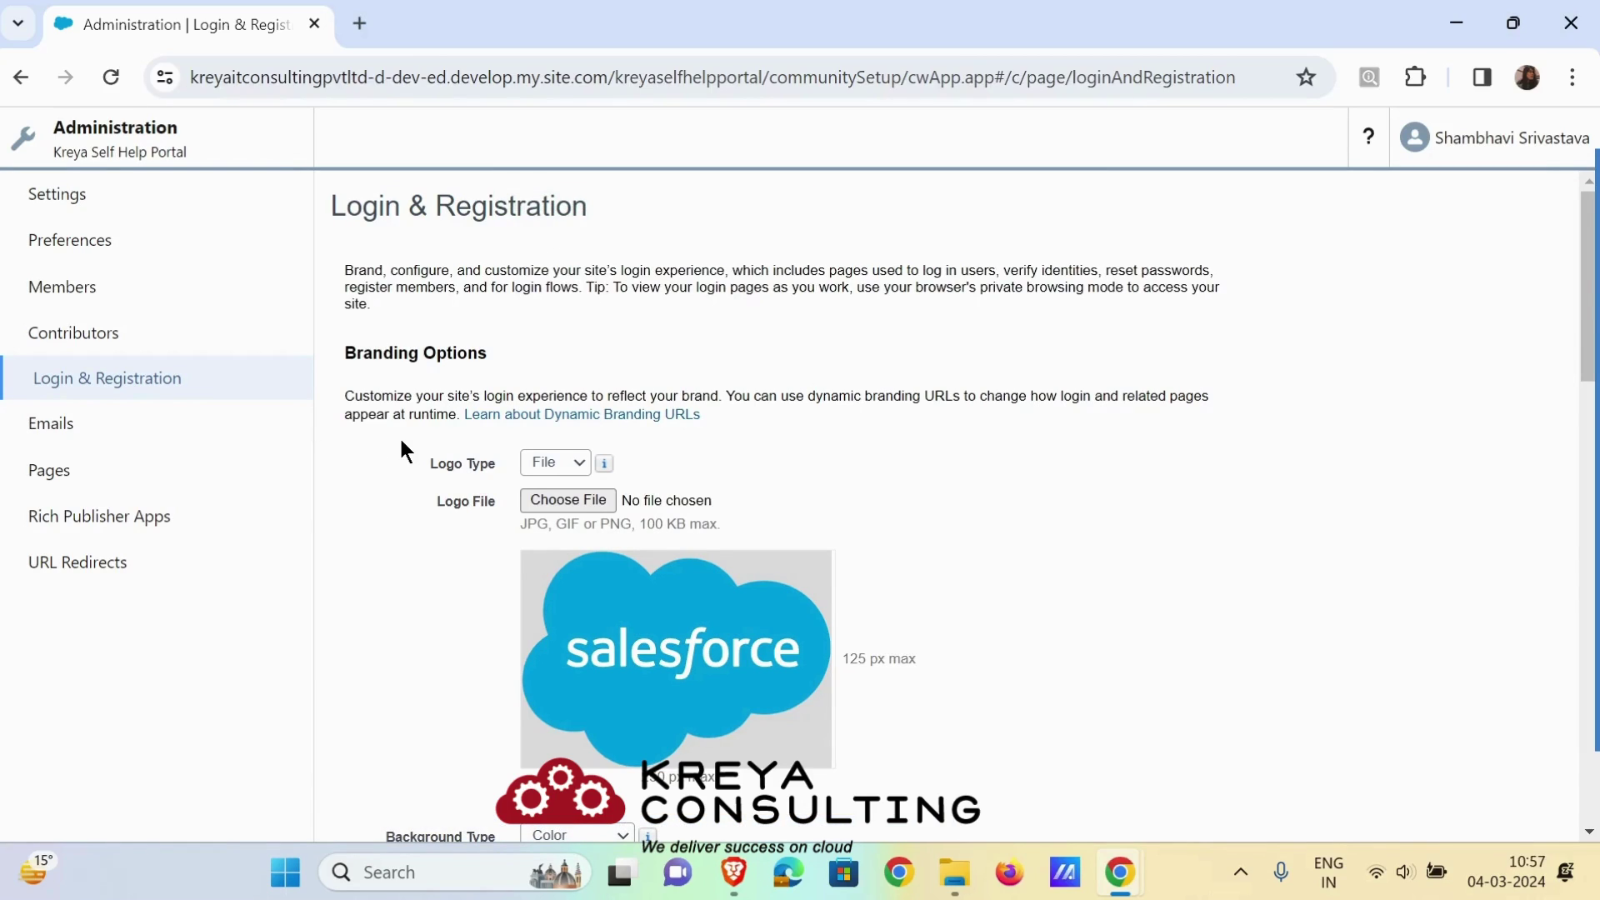
{"action": "scroll", "coordinate": [406, 451], "scroll_direction": "down", "scroll_amount": 2}
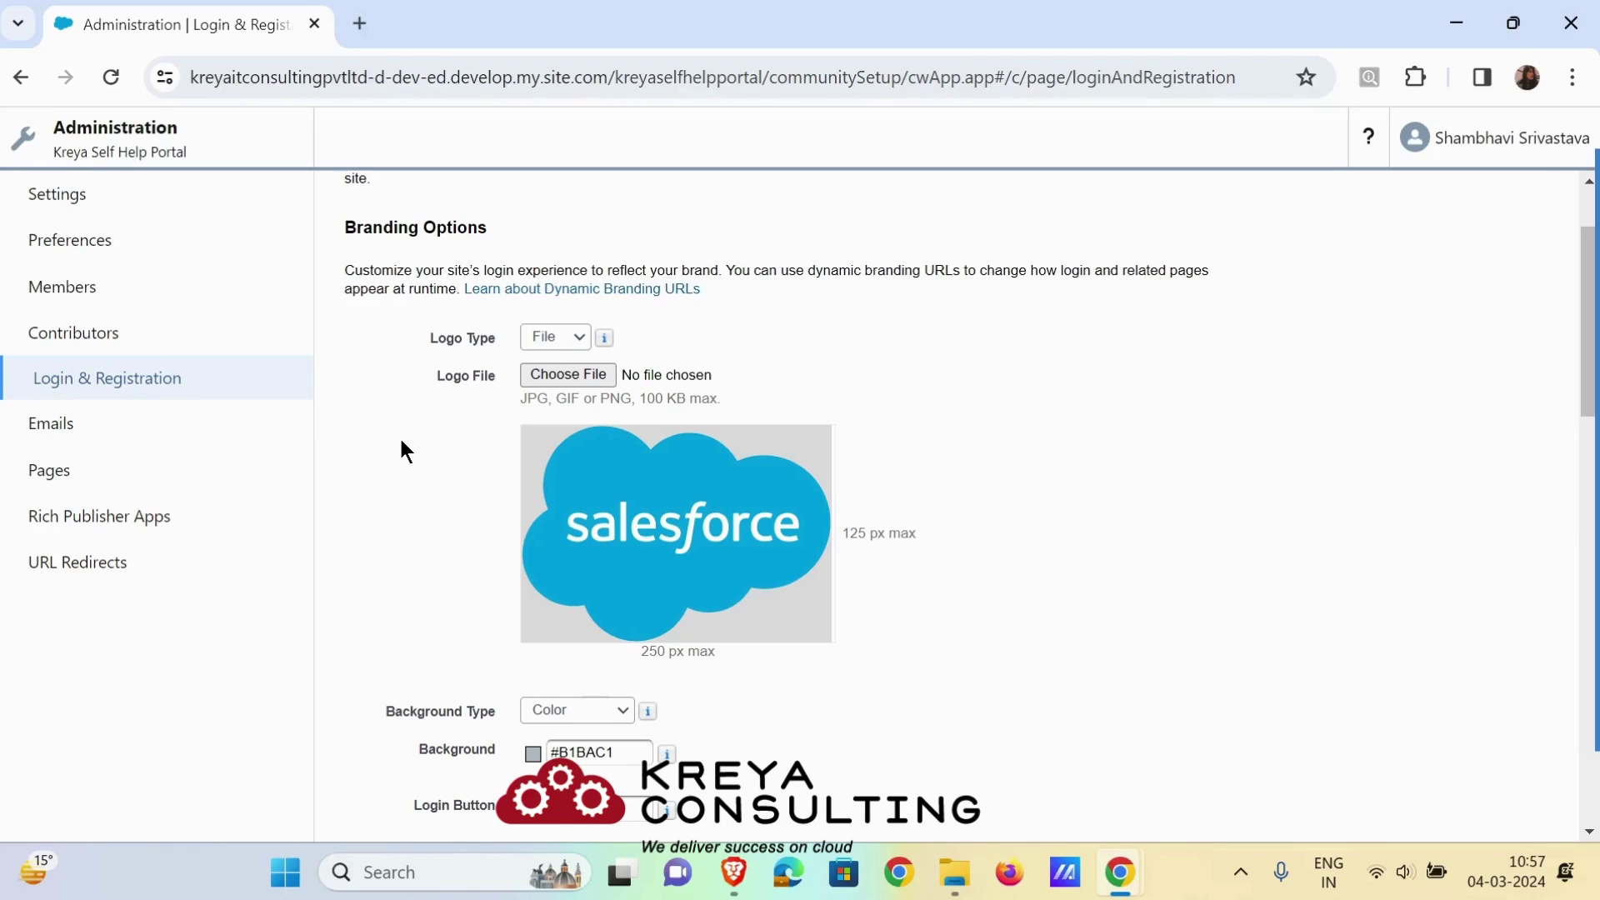
{"action": "scroll", "coordinate": [401, 441], "scroll_direction": "down", "scroll_amount": 2}
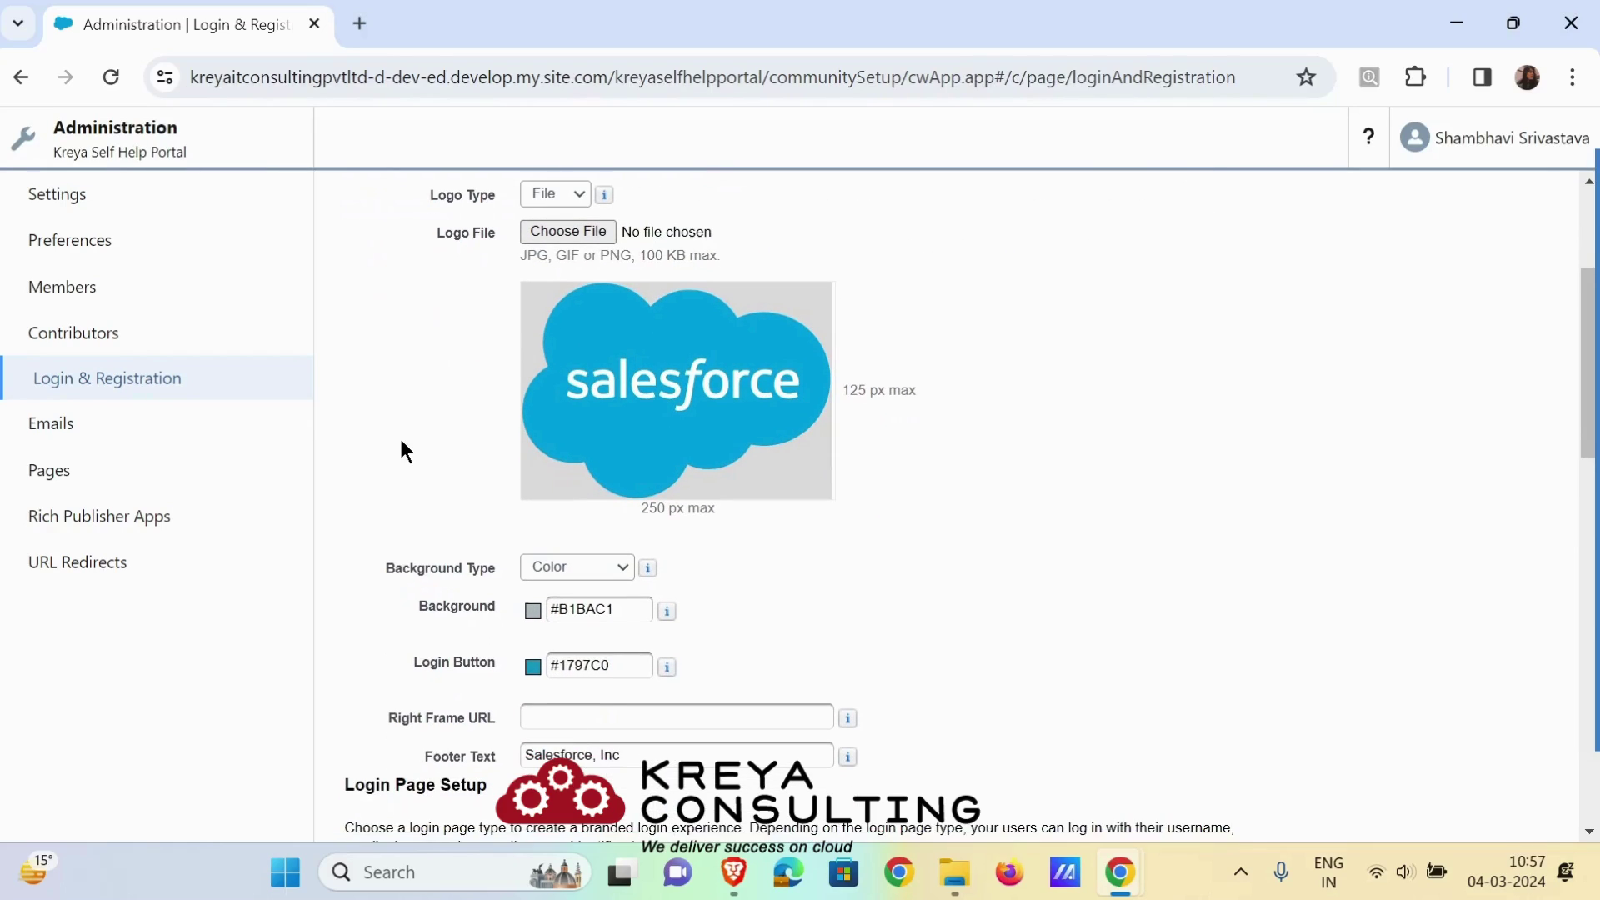
{"action": "scroll", "coordinate": [401, 450], "scroll_direction": "down", "scroll_amount": 1}
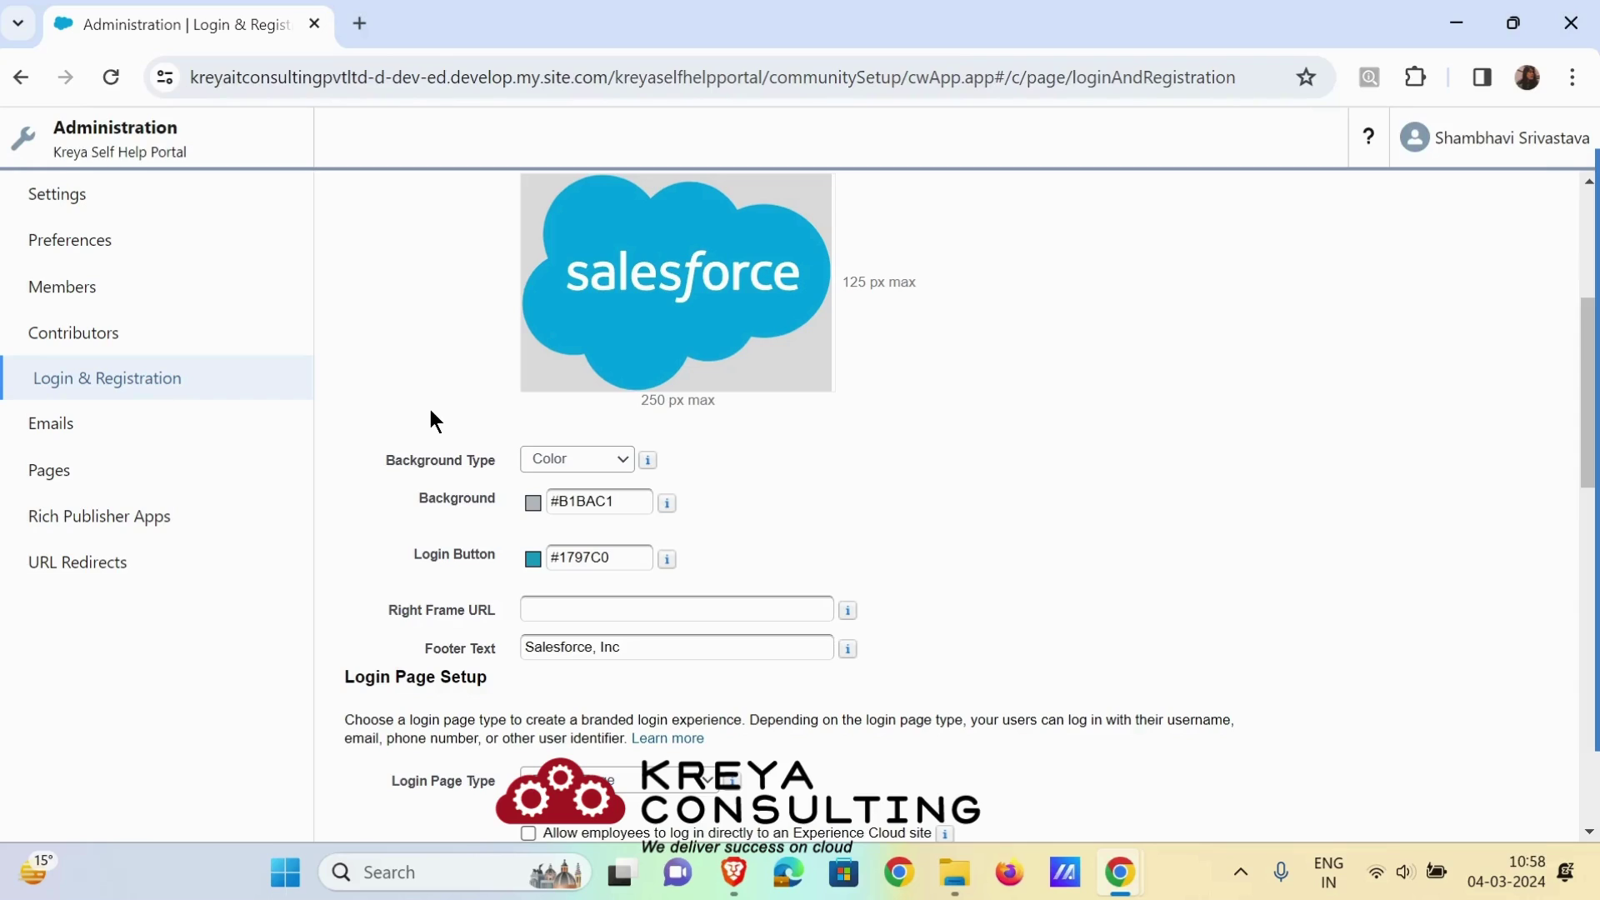
{"action": "scroll", "coordinate": [430, 408], "scroll_direction": "down", "scroll_amount": 2}
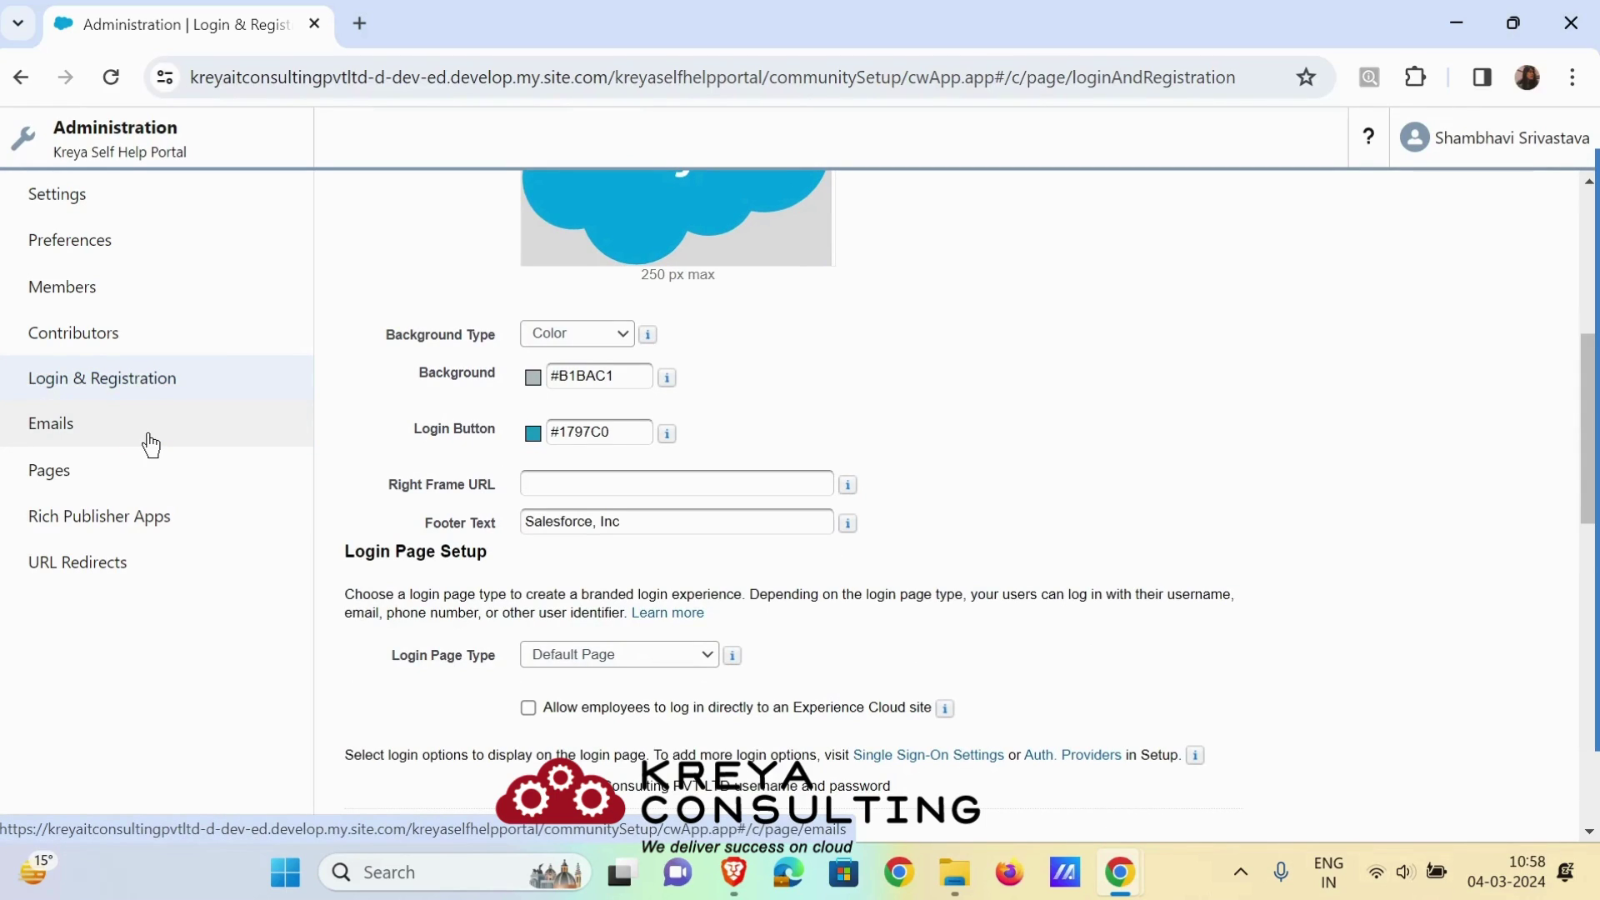
Review the portal's Emails settings: sender name Kreya Self Help Portal and default Experience Cloud templates.
{"action": "left_click", "coordinate": [124, 427]}
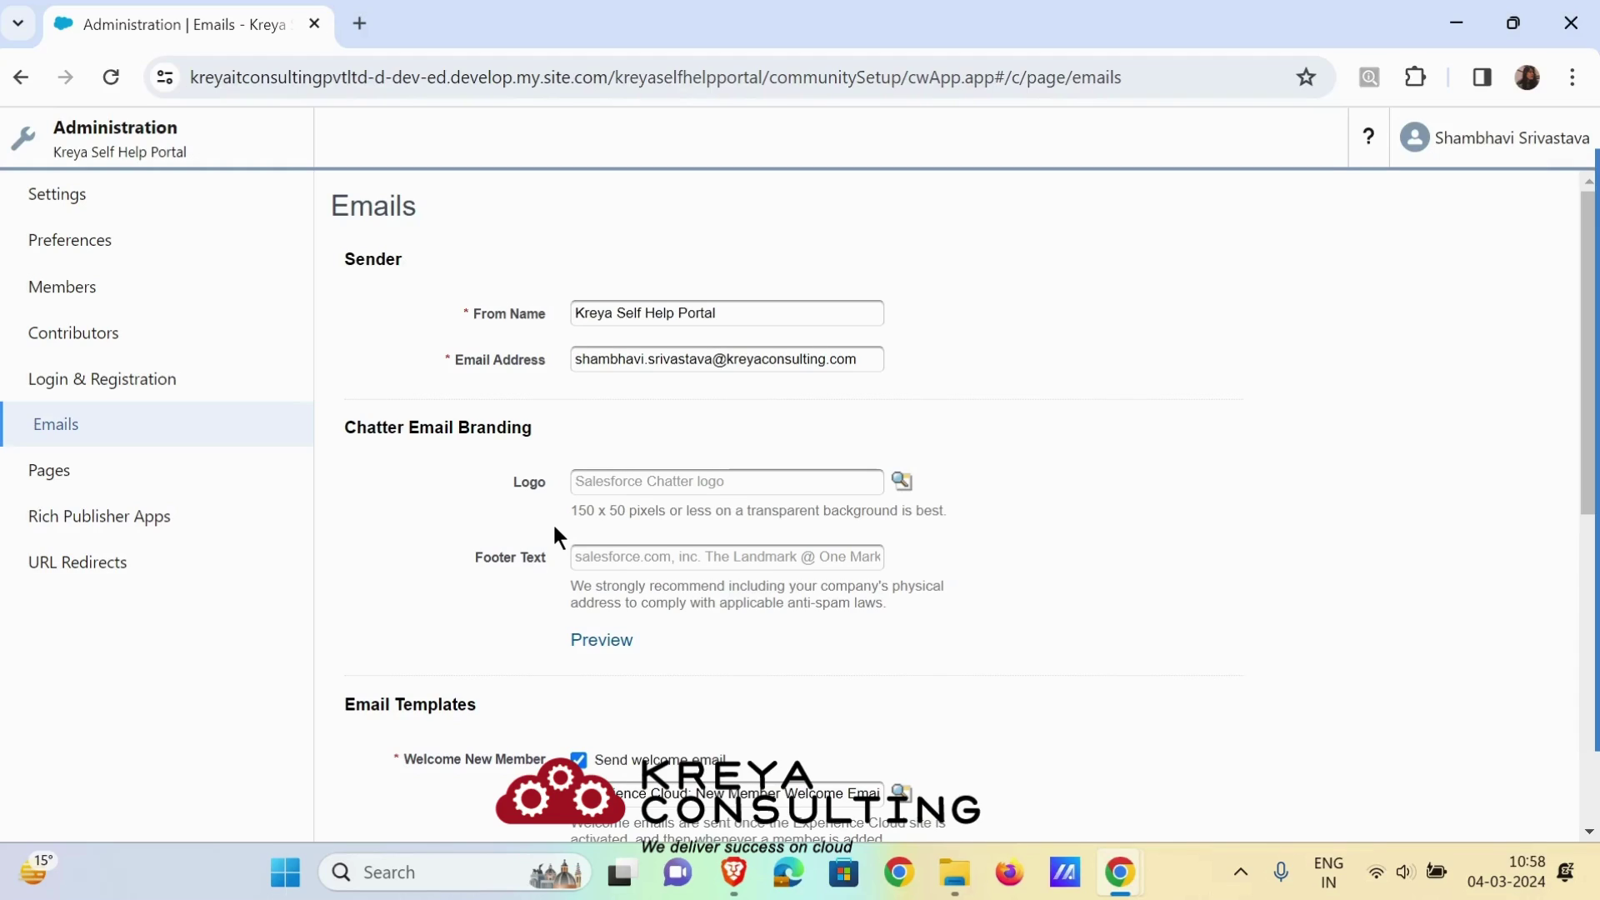
{"action": "scroll", "coordinate": [558, 425], "scroll_direction": "down", "scroll_amount": 1}
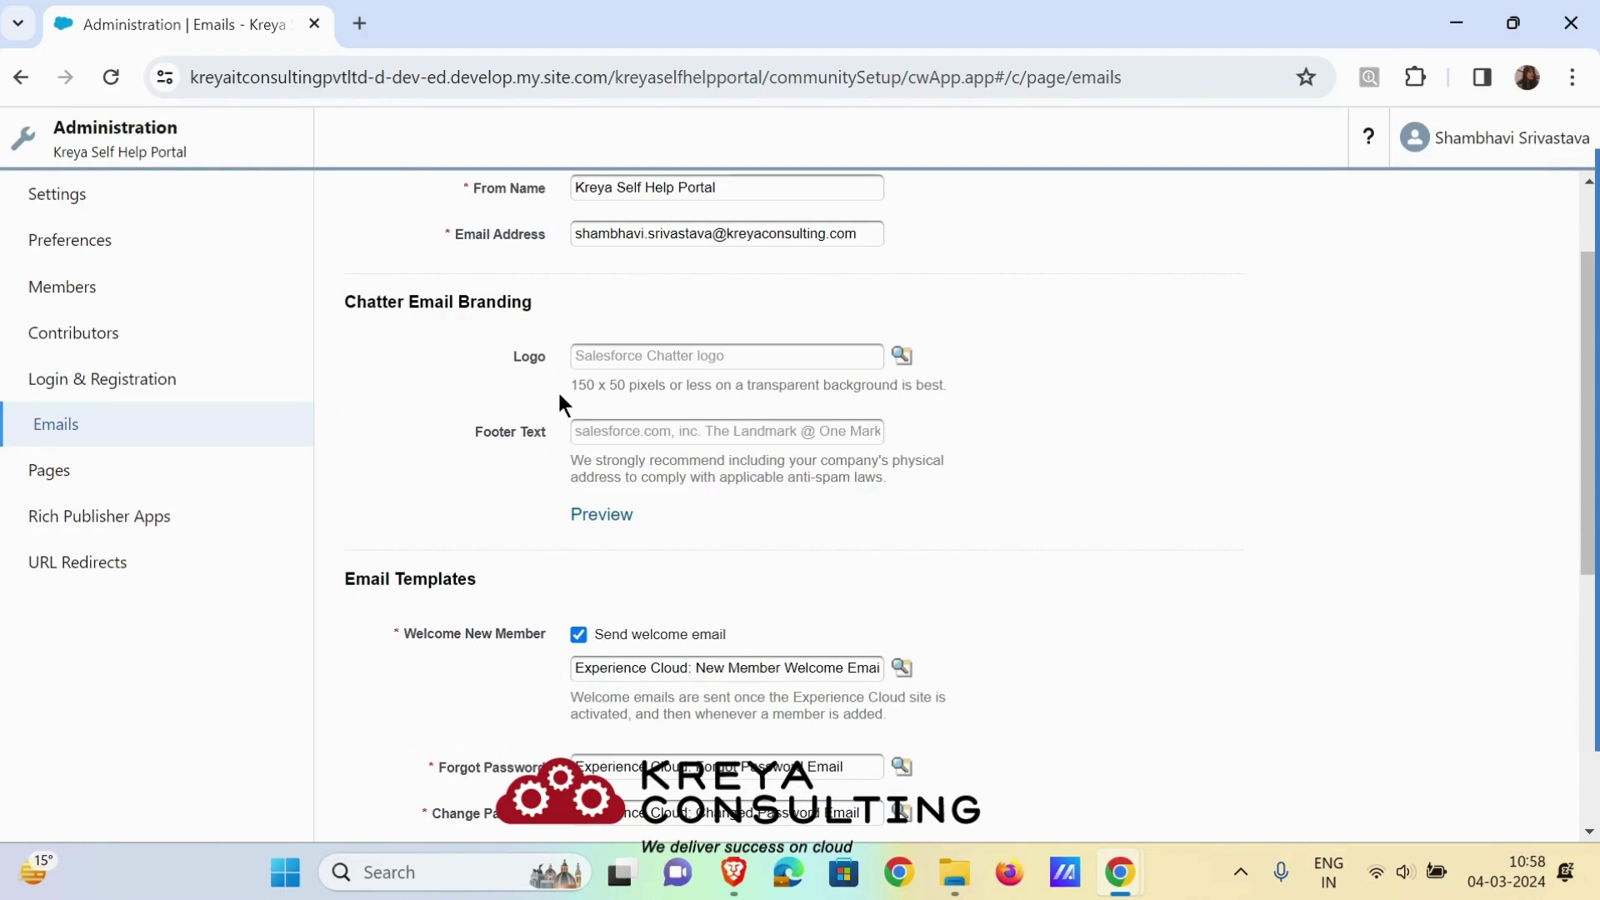
{"action": "scroll", "coordinate": [559, 397], "scroll_direction": "up", "scroll_amount": 1}
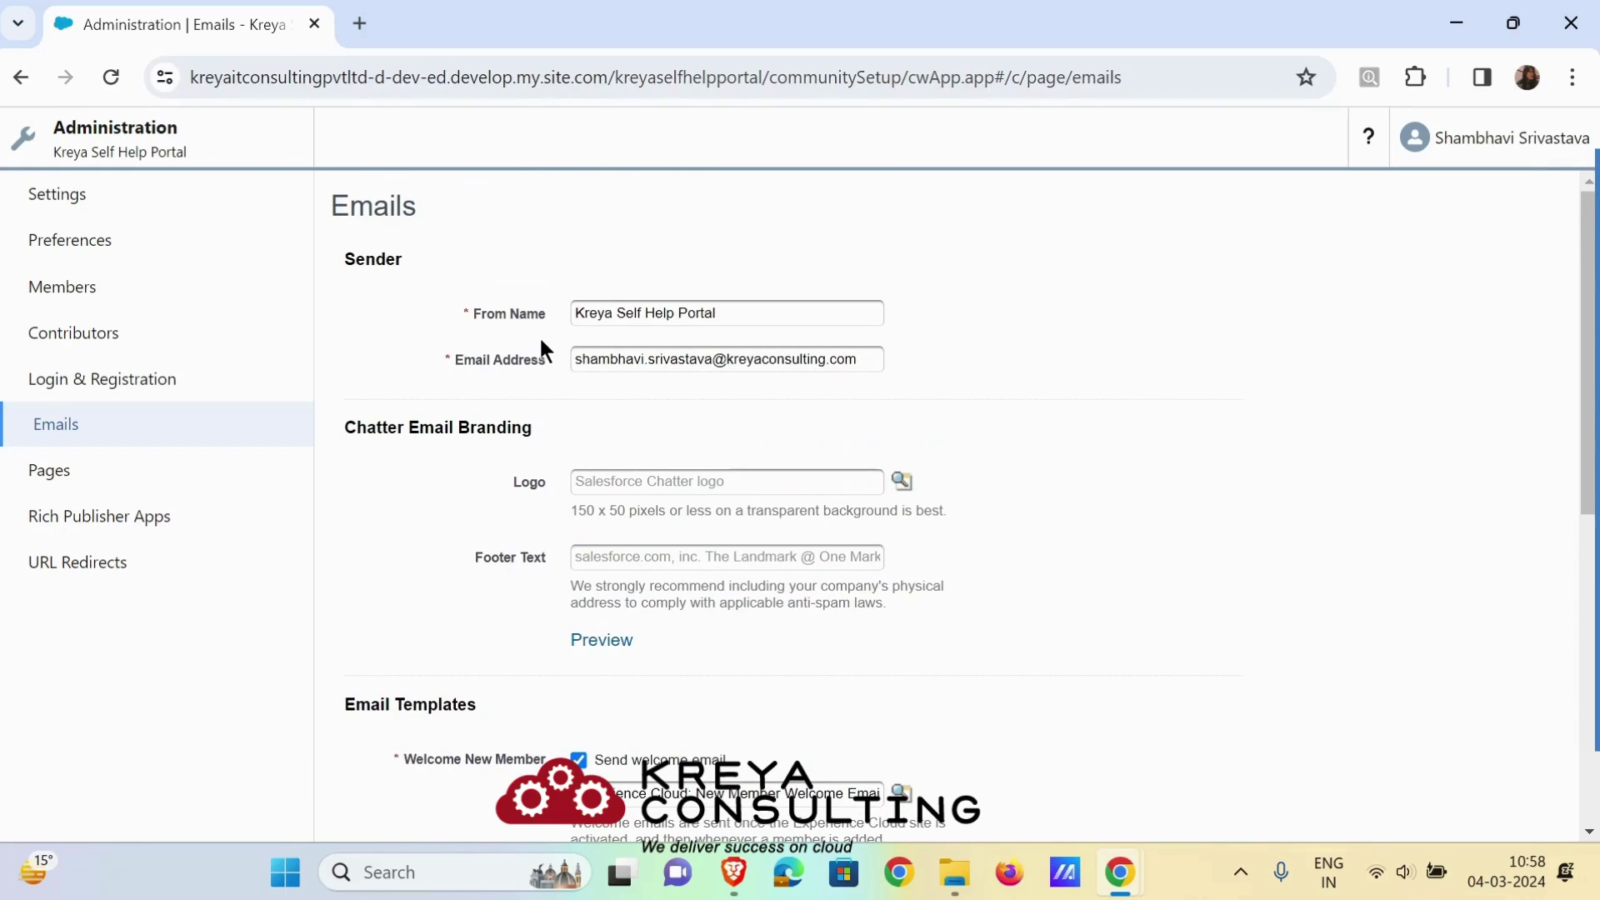
{"action": "scroll", "coordinate": [500, 325], "scroll_direction": "down", "scroll_amount": 4}
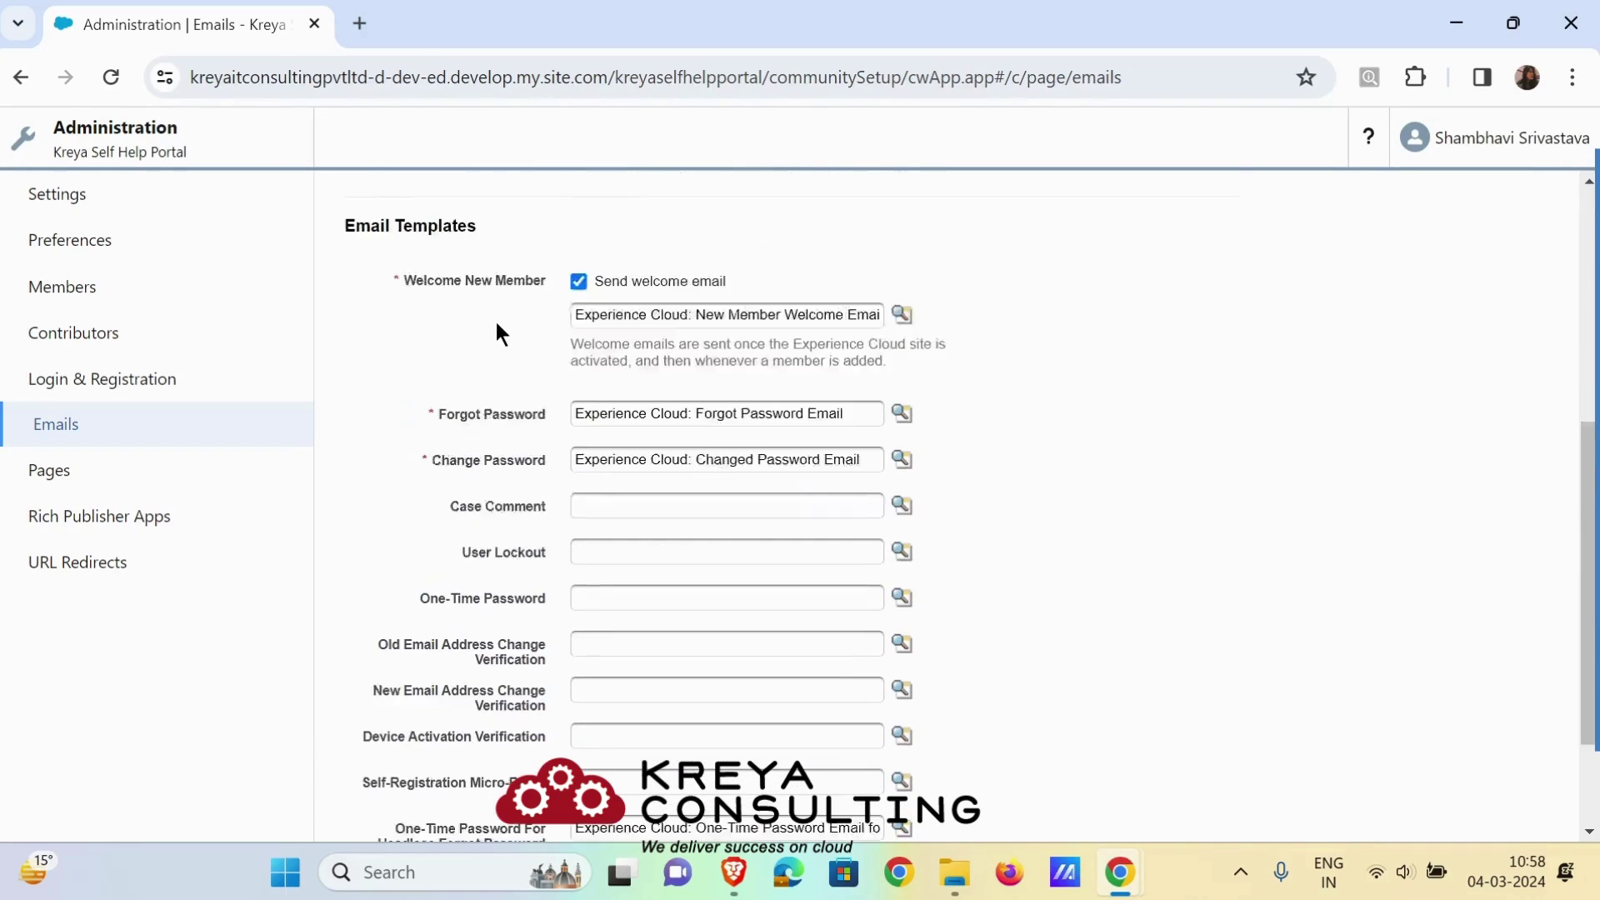
{"action": "scroll", "coordinate": [496, 327], "scroll_direction": "down", "scroll_amount": 1}
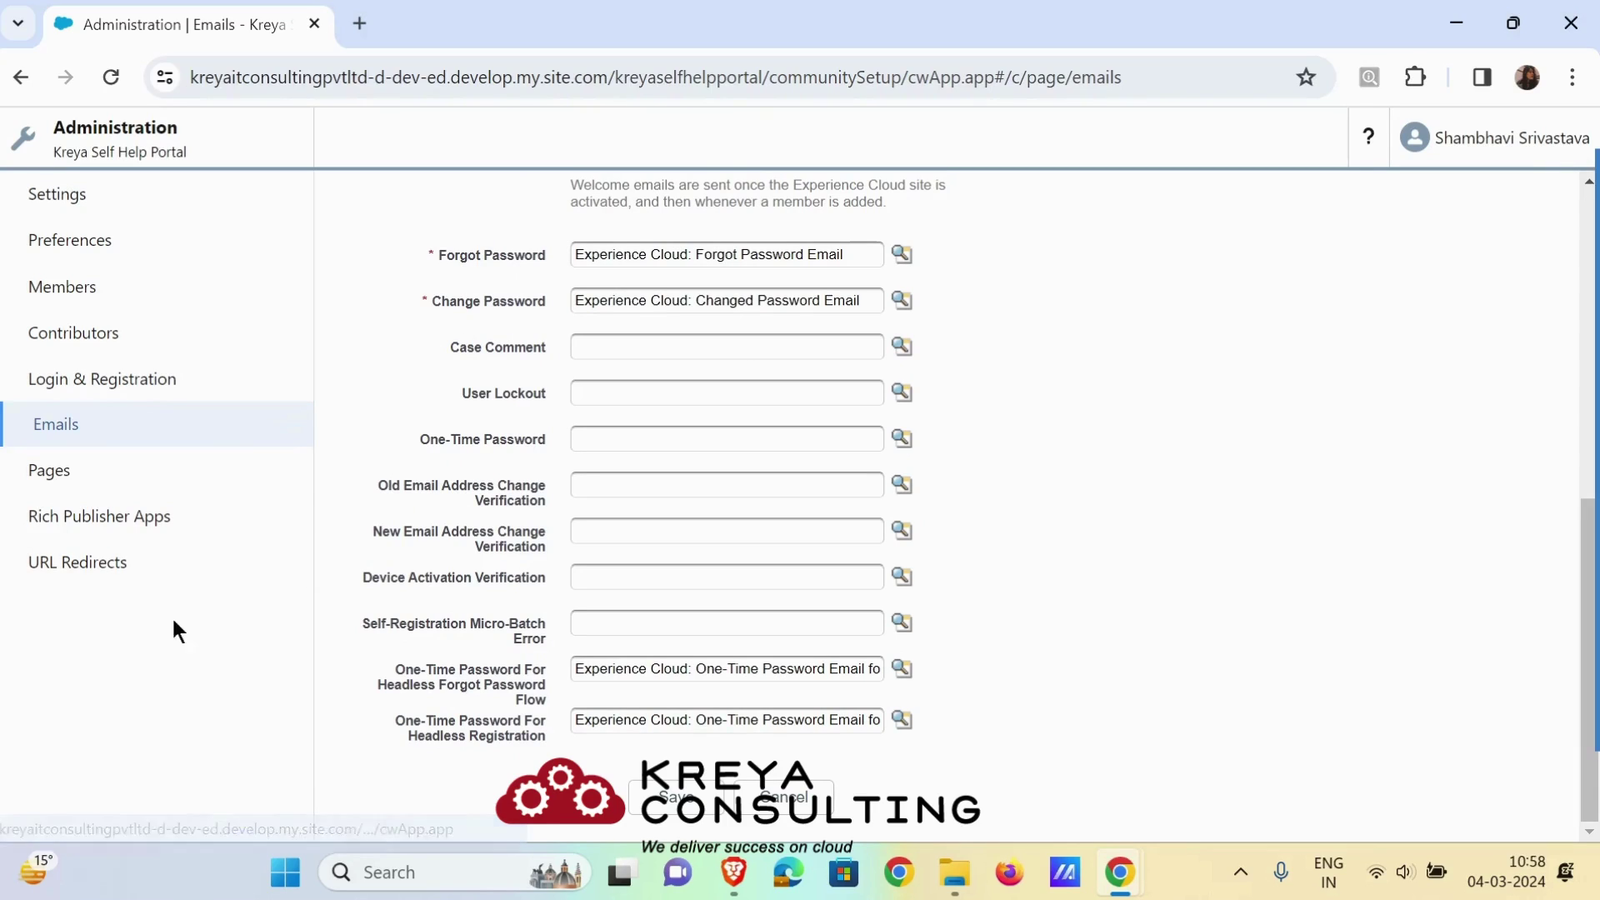
Keep the Home Page as Default Page, then review URL Redirects and the empty Rich Publisher Apps.
{"action": "left_click", "coordinate": [37, 468]}
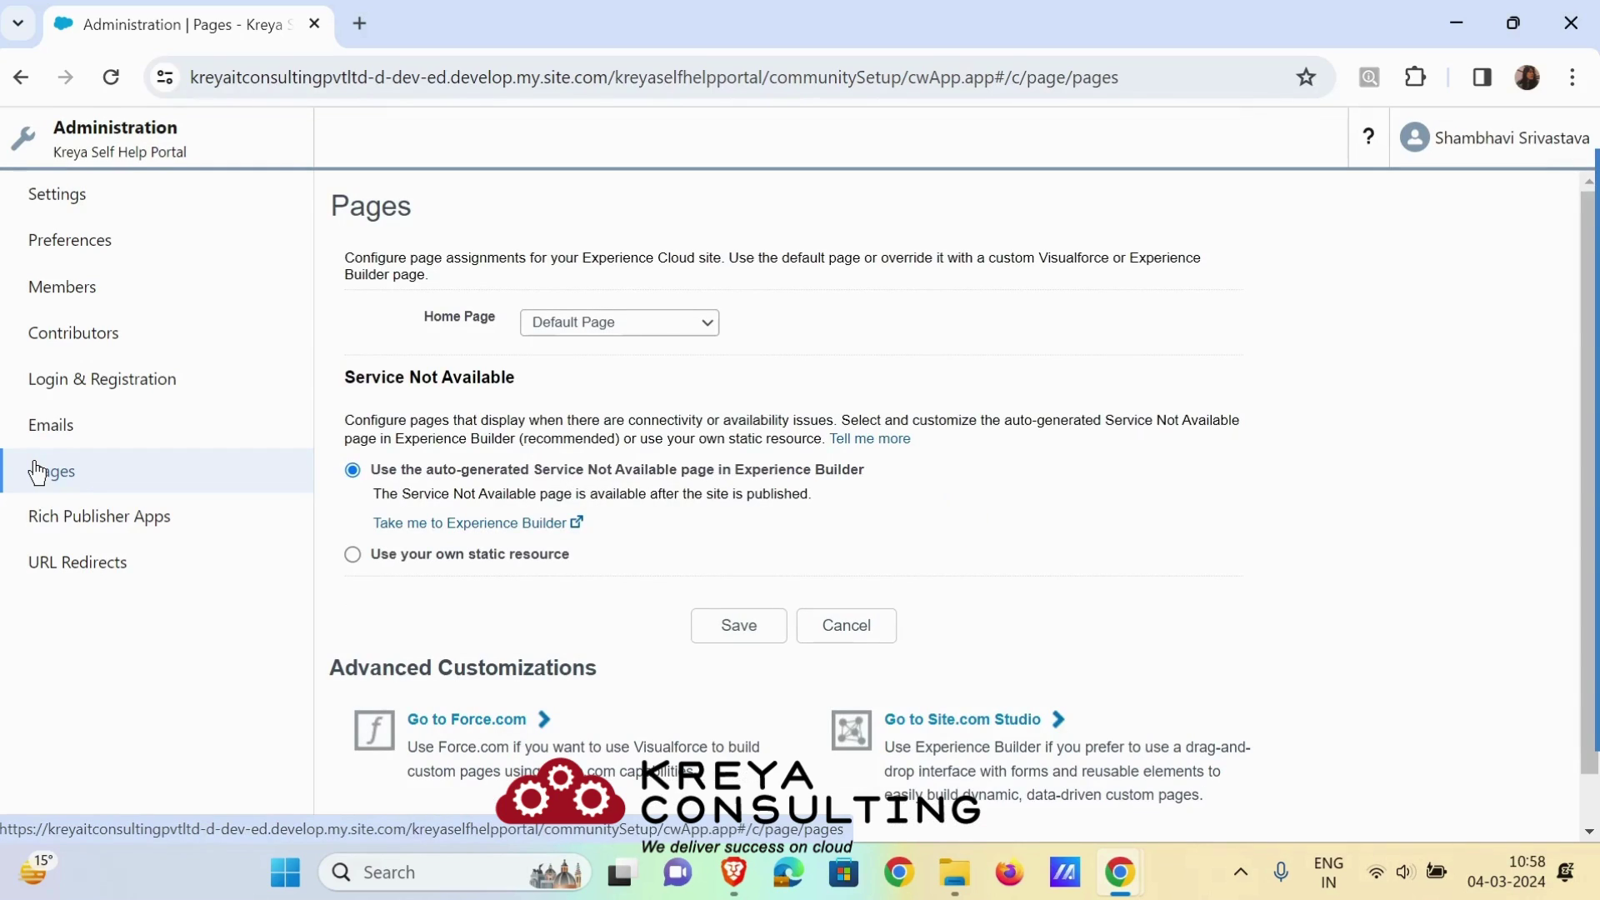
{"action": "left_click", "coordinate": [656, 325]}
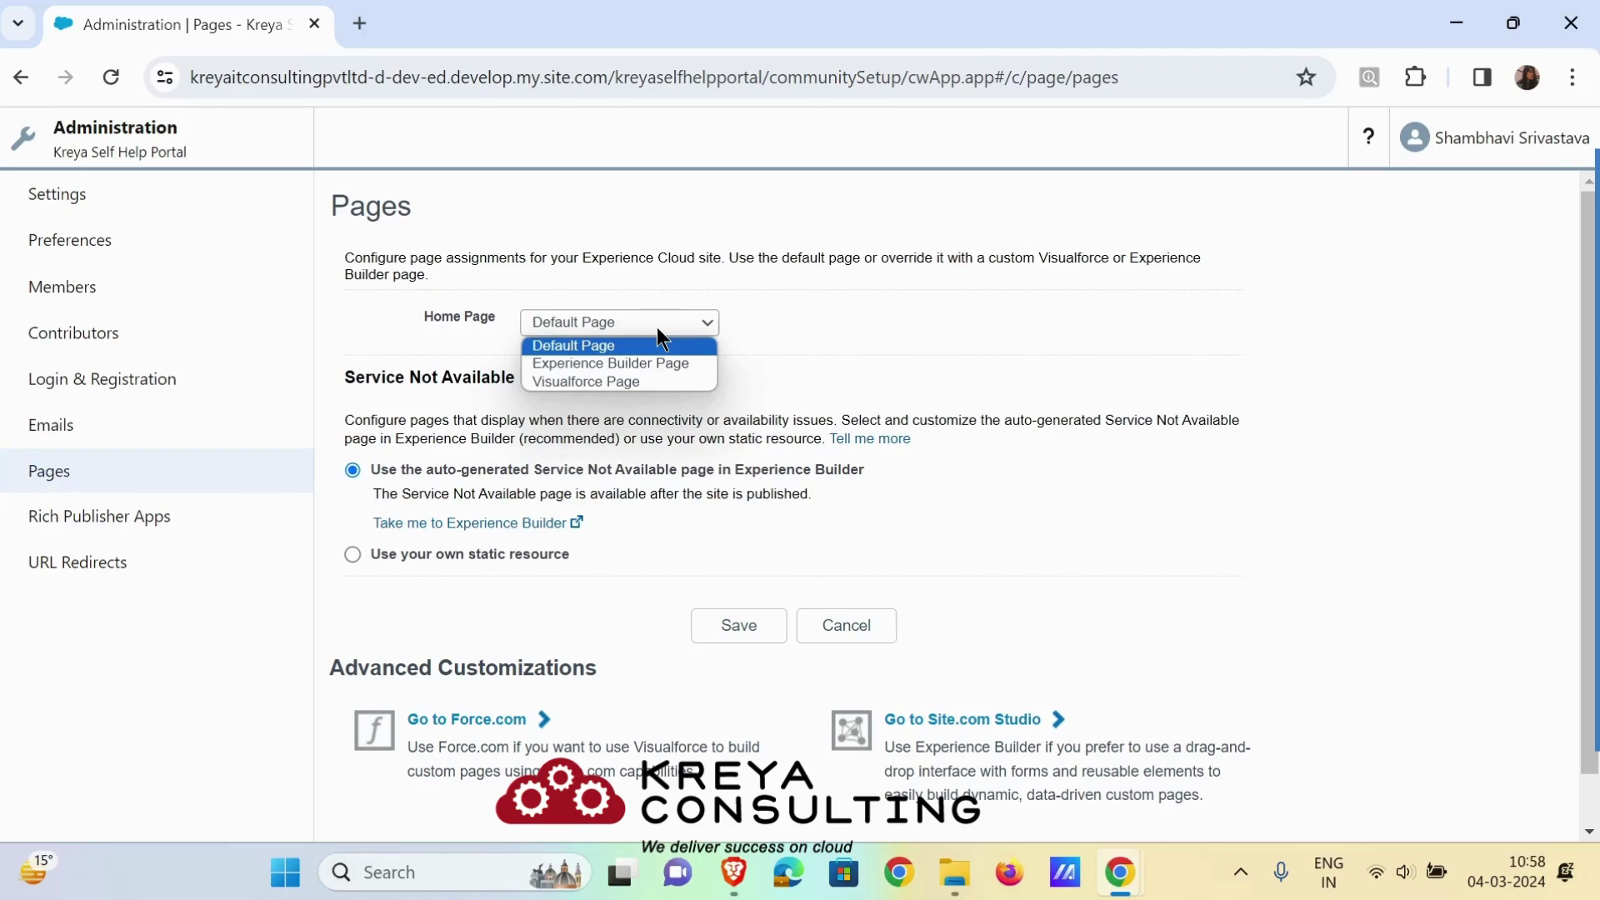
{"action": "left_click", "coordinate": [656, 327]}
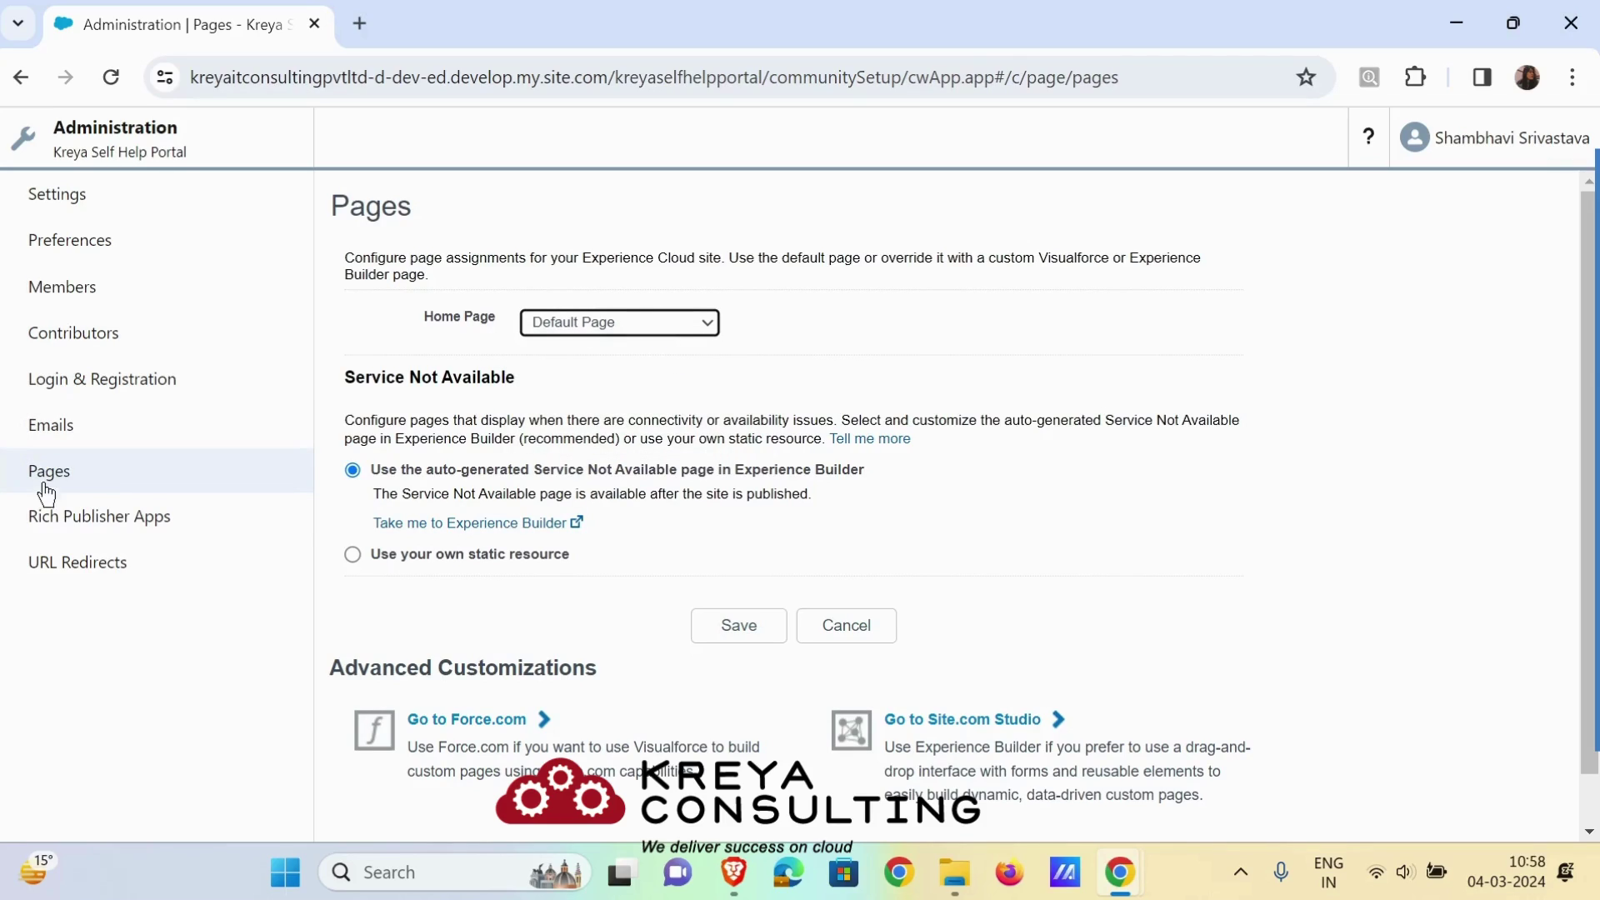
{"action": "left_click", "coordinate": [64, 561]}
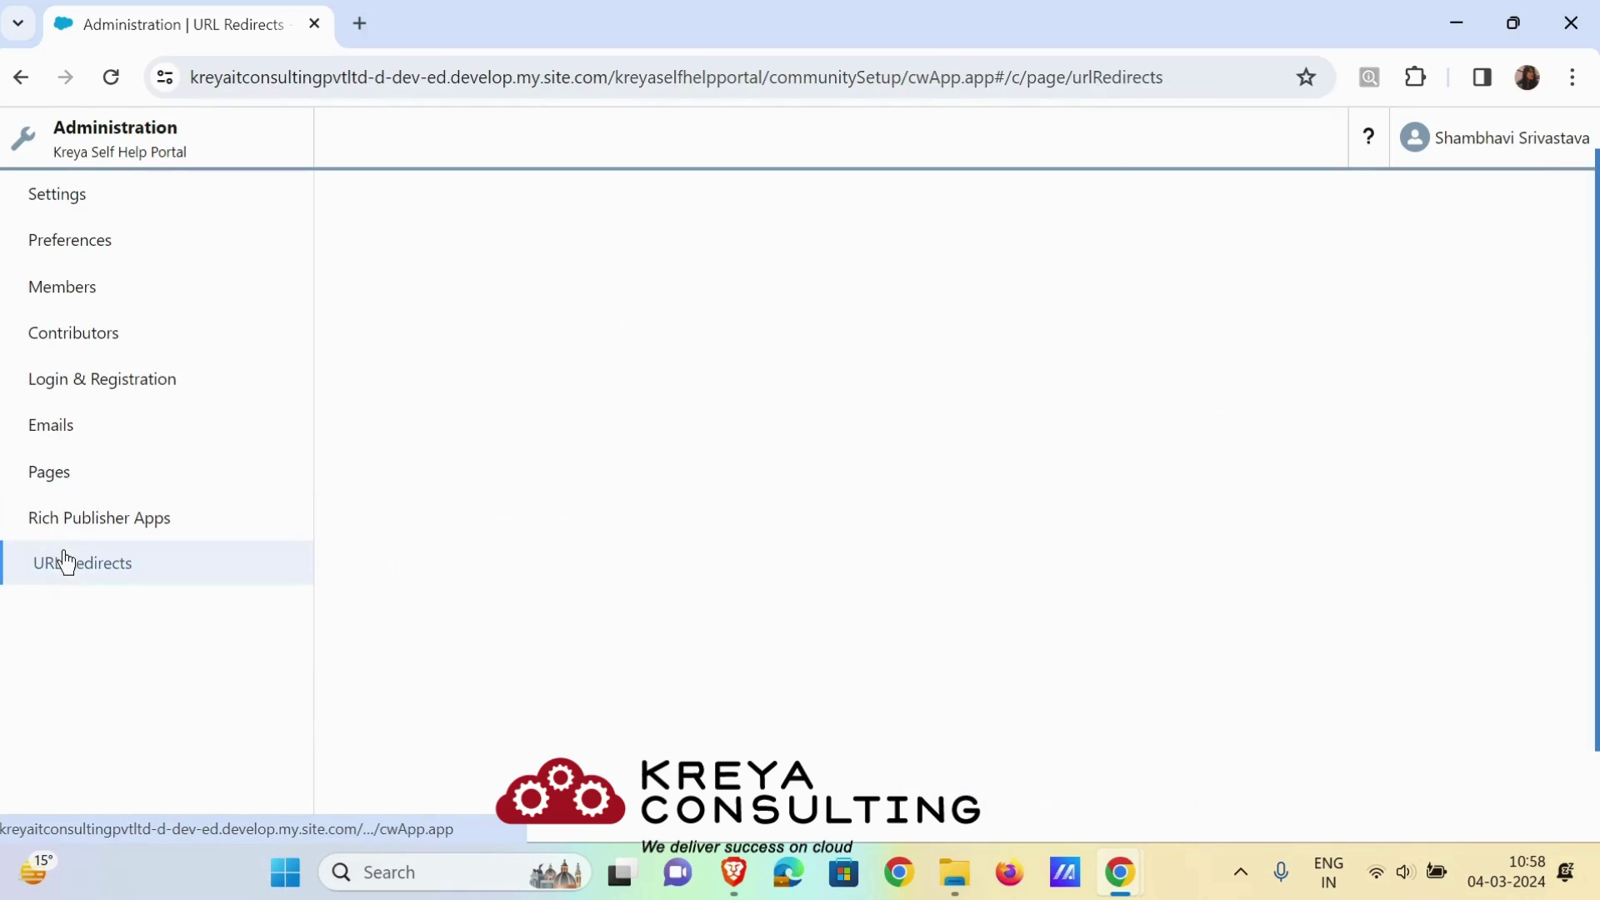
{"action": "left_click", "coordinate": [72, 524]}
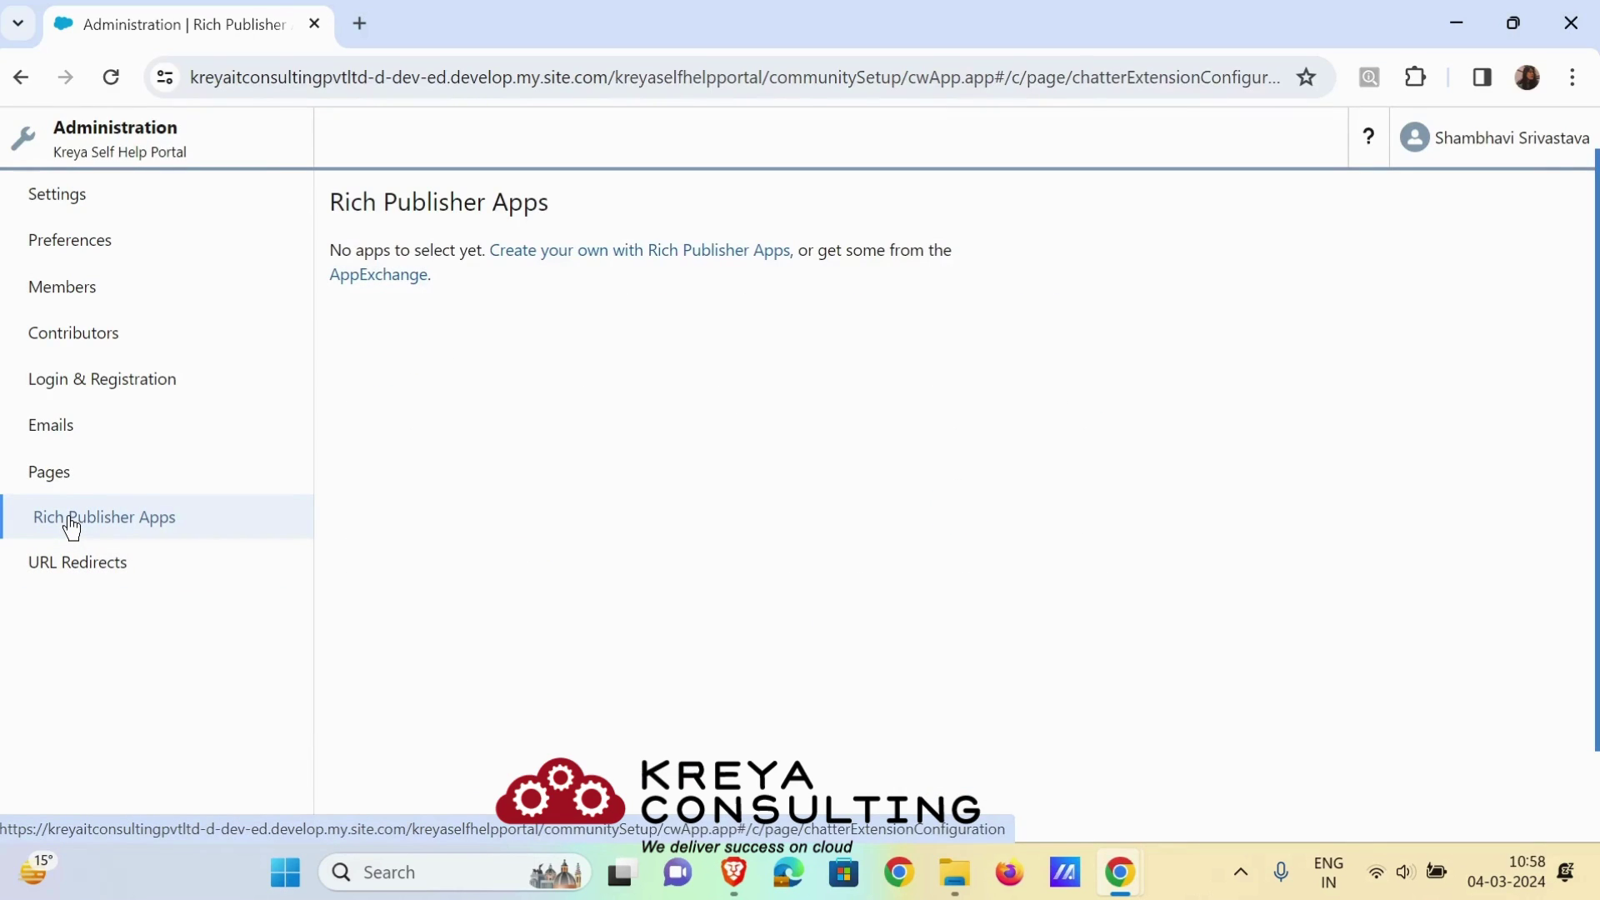
Switch to the Builder workspace and view the portal's Home page in Experience Builder.
{"action": "left_click", "coordinate": [149, 155]}
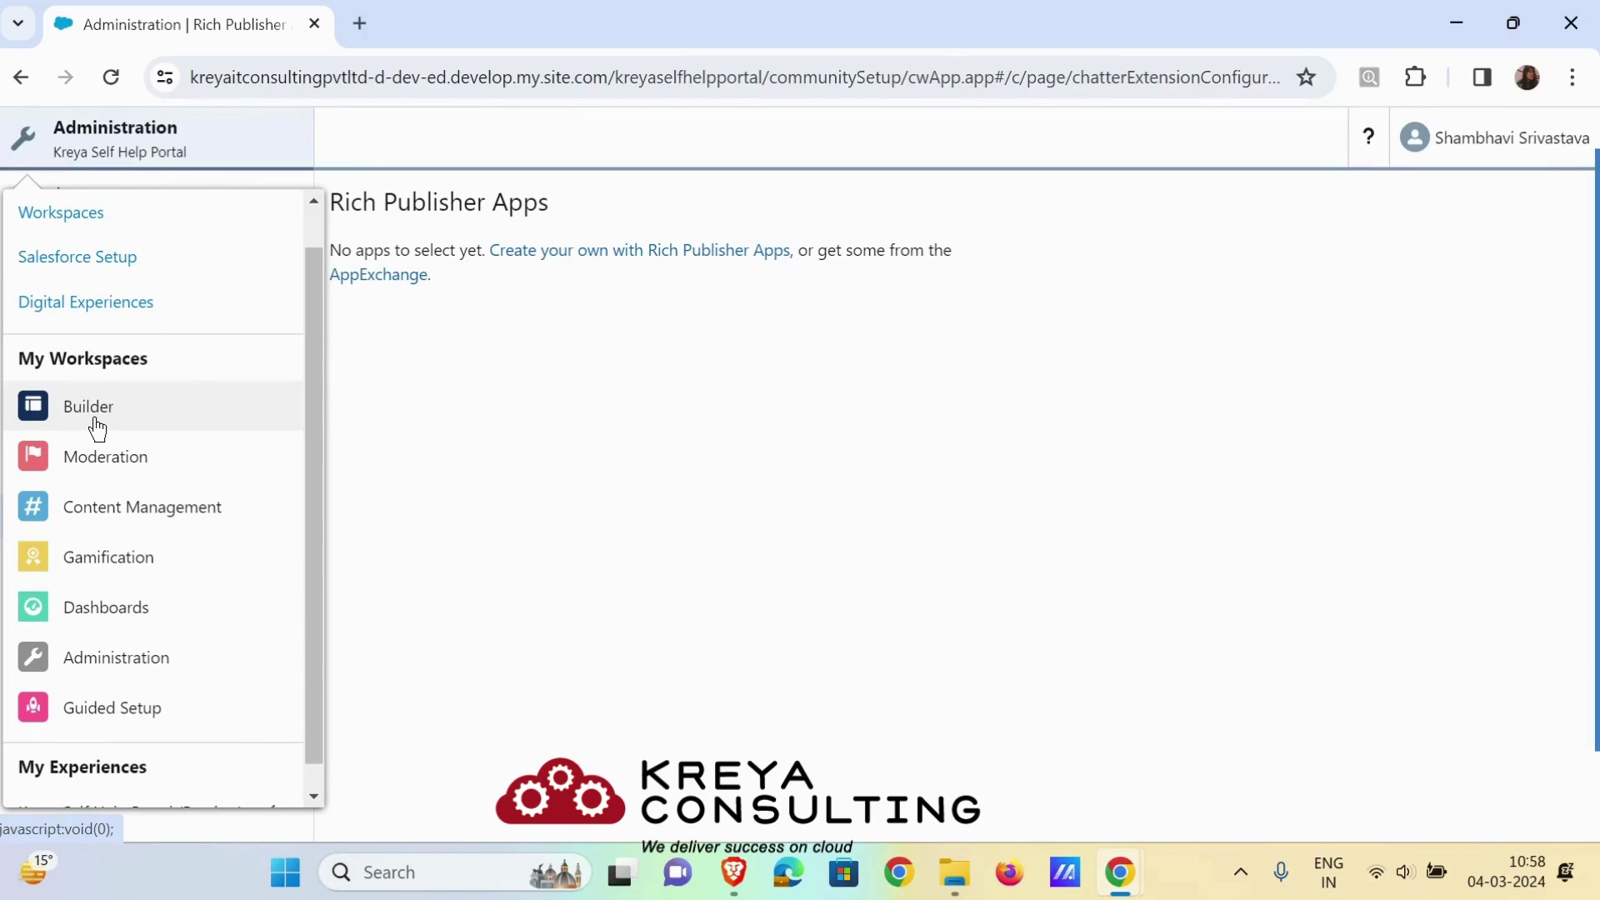
{"action": "left_click", "coordinate": [95, 417]}
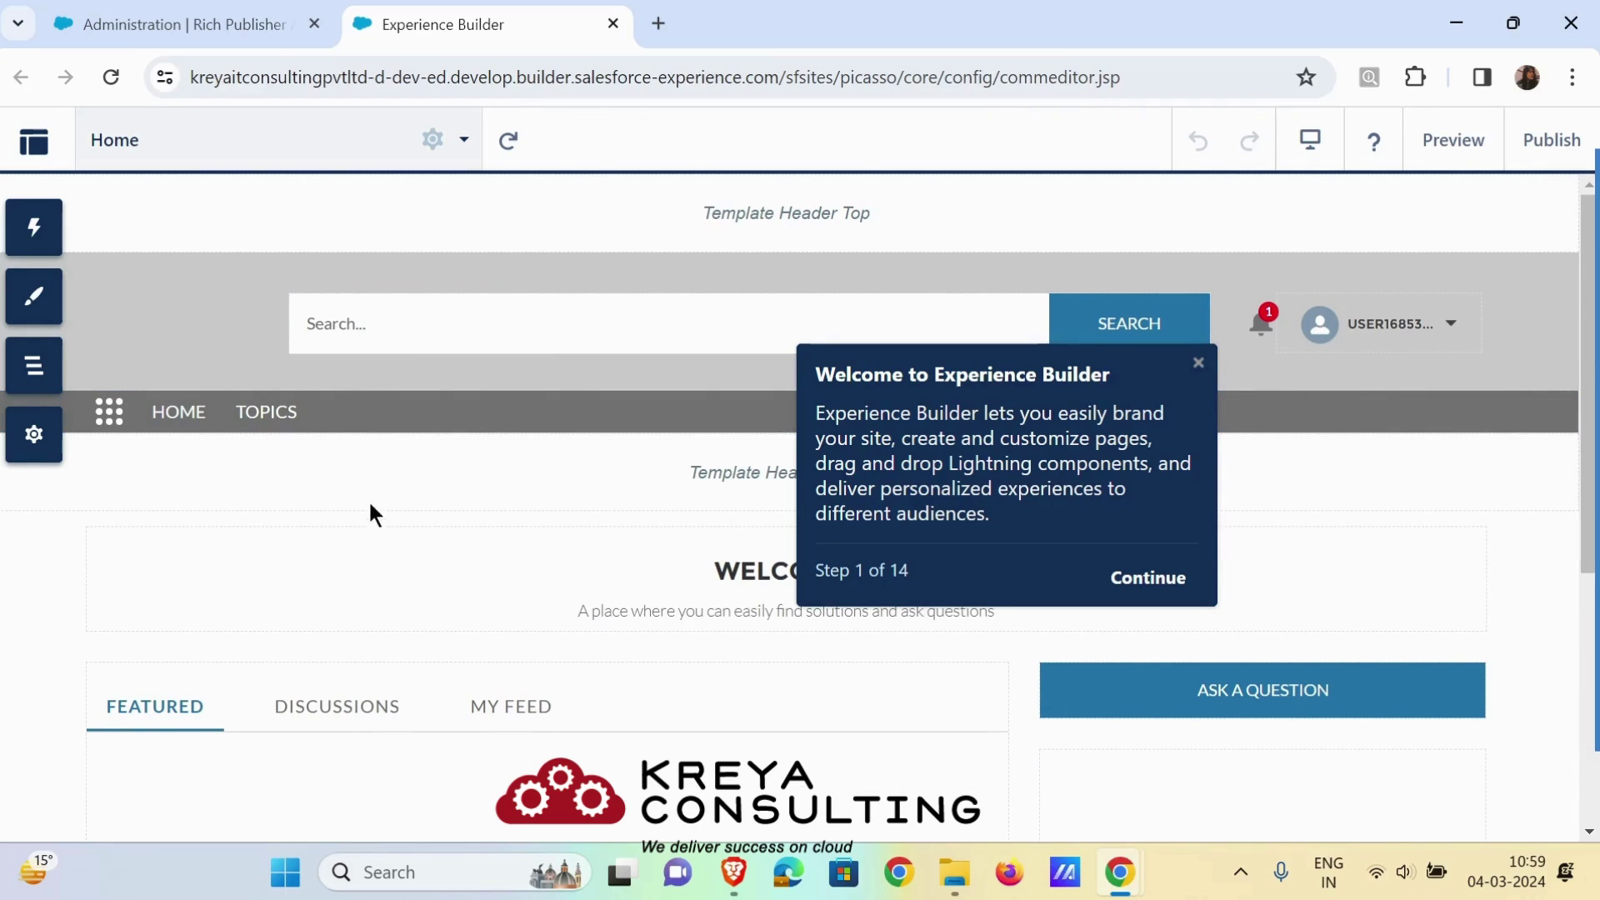
{"action": "scroll", "coordinate": [312, 562], "scroll_direction": "down", "scroll_amount": 5}
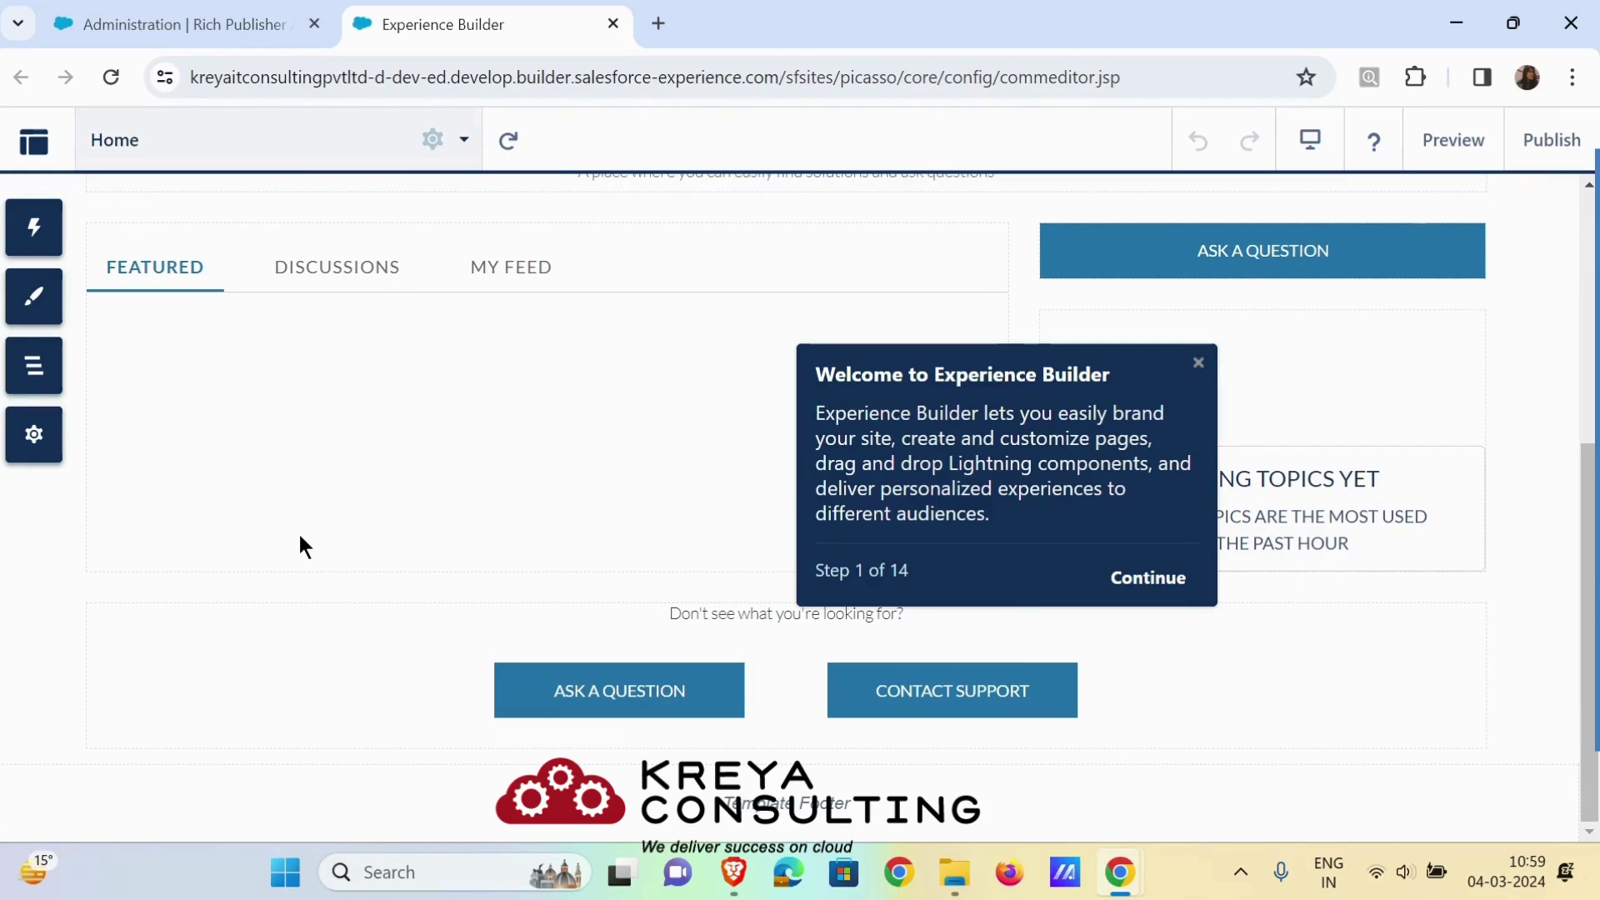
{"action": "scroll", "coordinate": [300, 537], "scroll_direction": "up", "scroll_amount": 5}
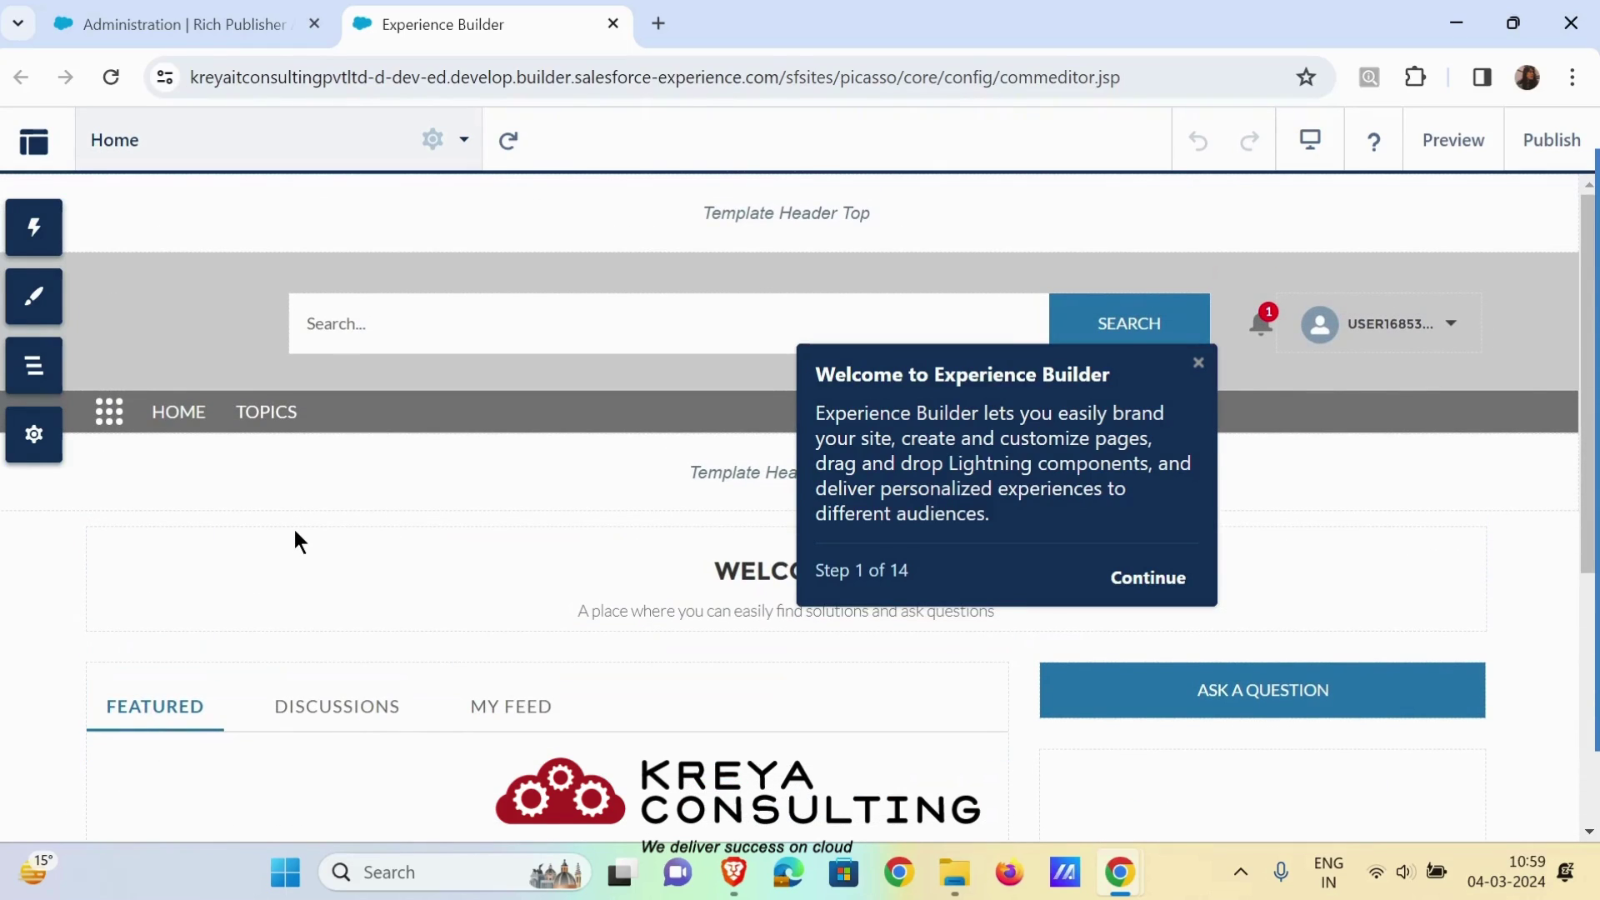